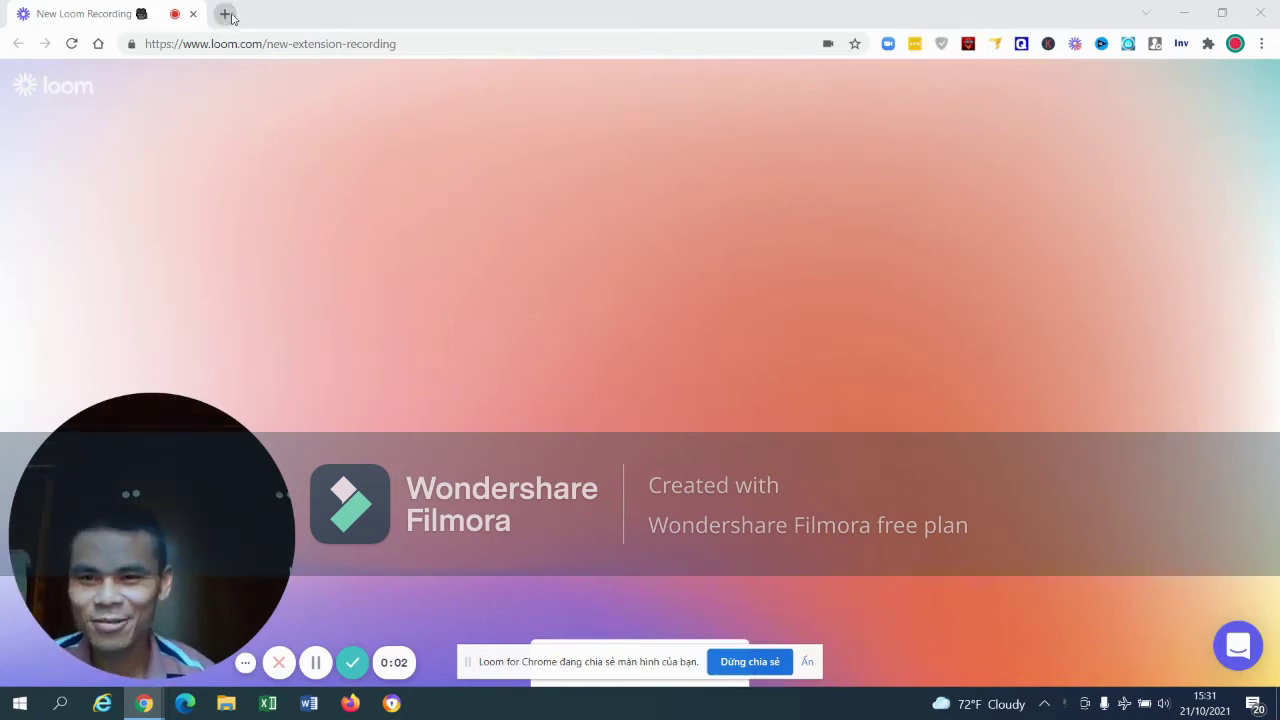
Open a new Chrome tab beside the Loom page, showing the Google start page.
click(223, 14)
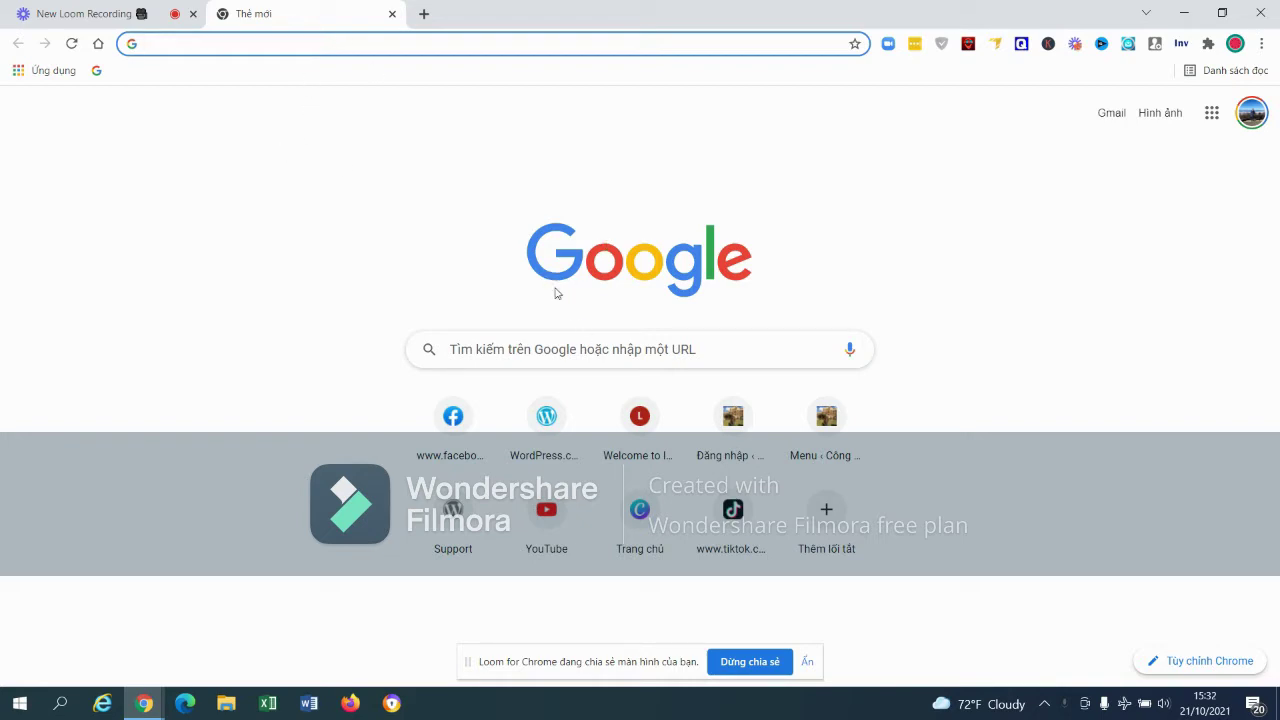
Go to the Canva home page via the Trang chủ shortcut tile.
click(640, 510)
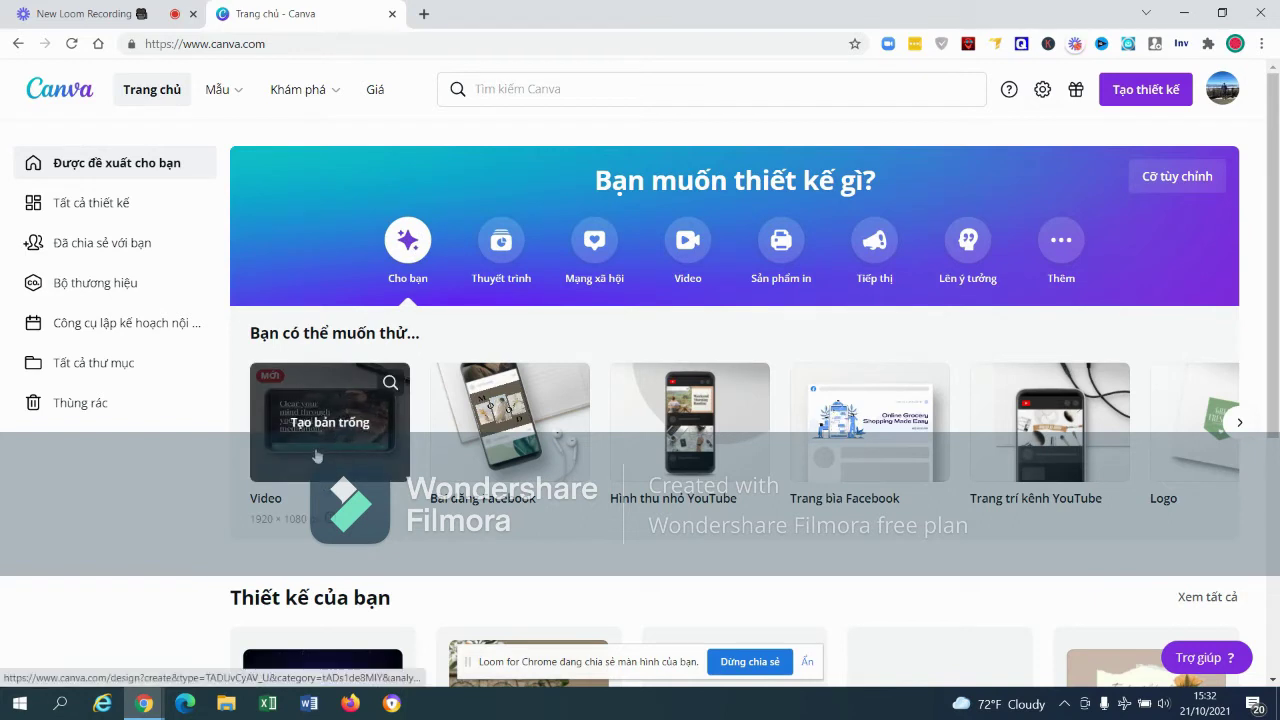
mouse_move(1049, 422)
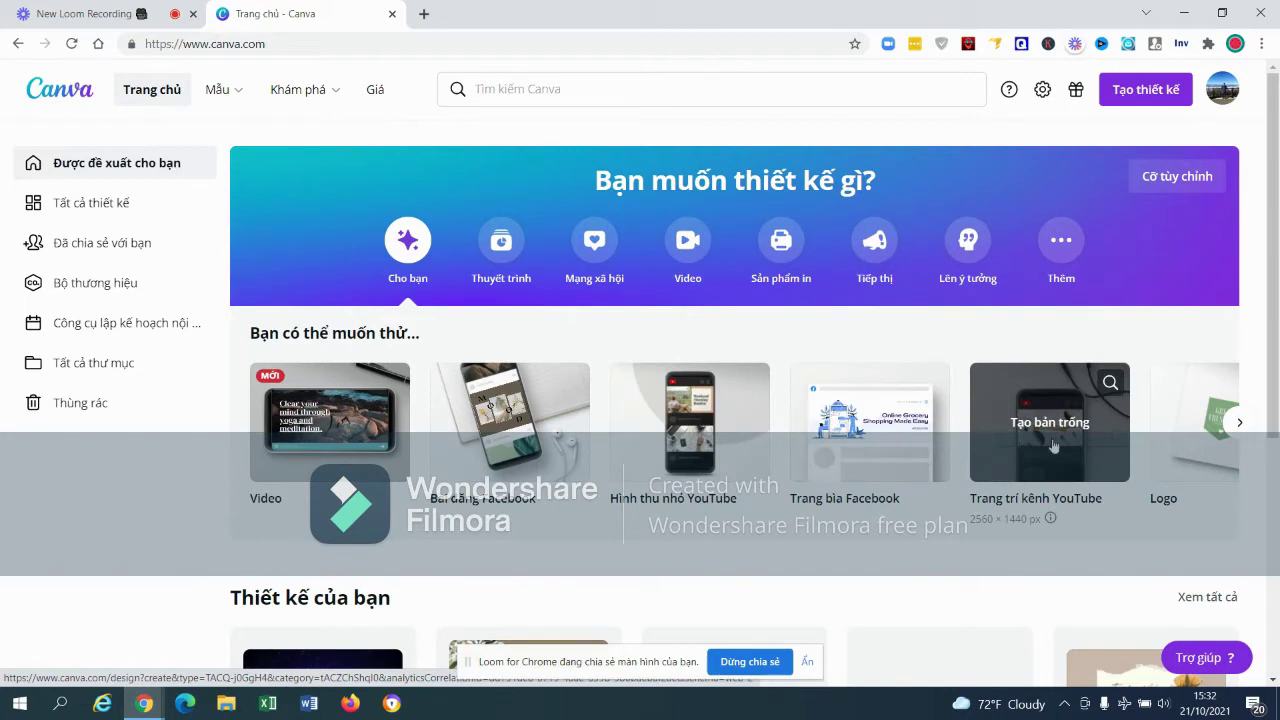
click(1239, 422)
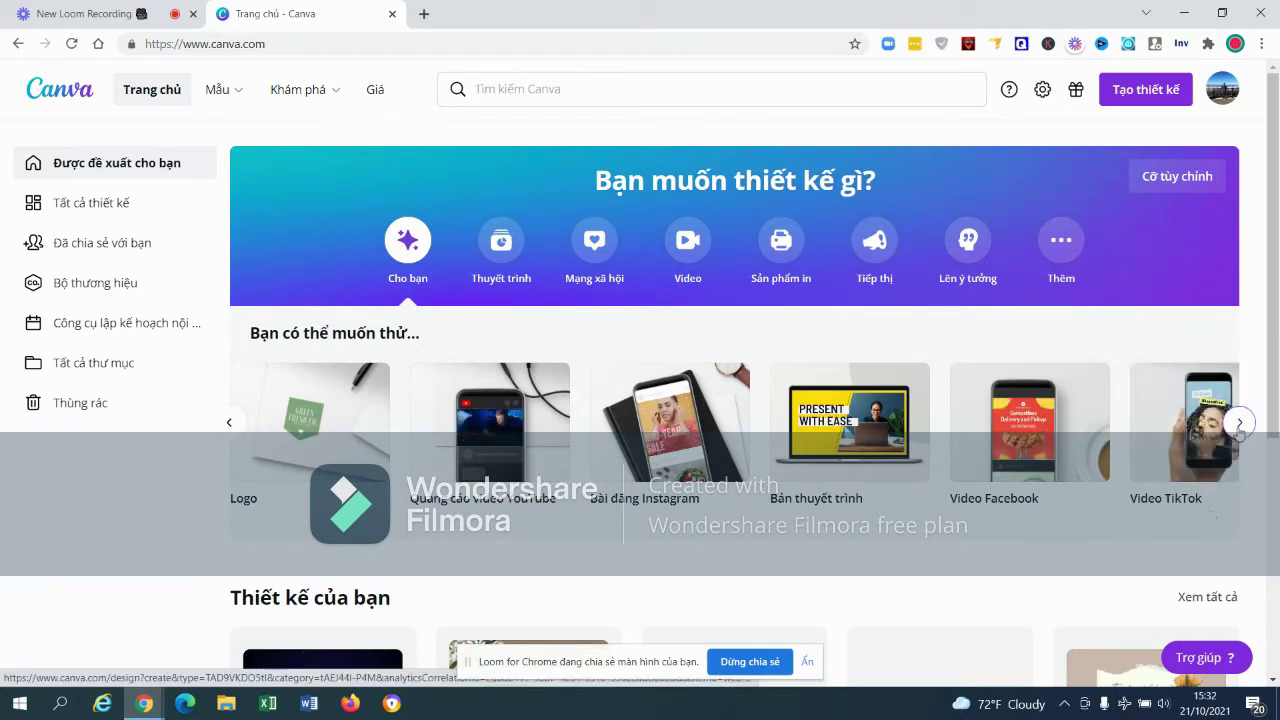
click(1239, 423)
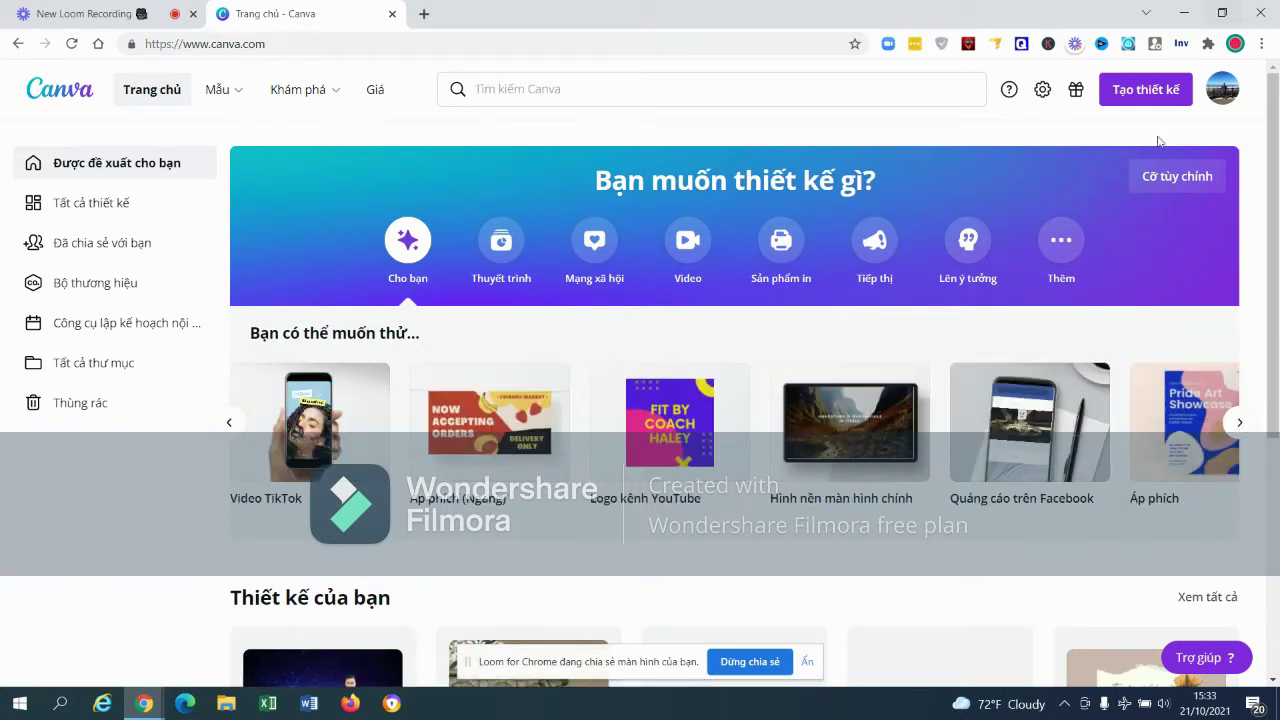
click(1024, 432)
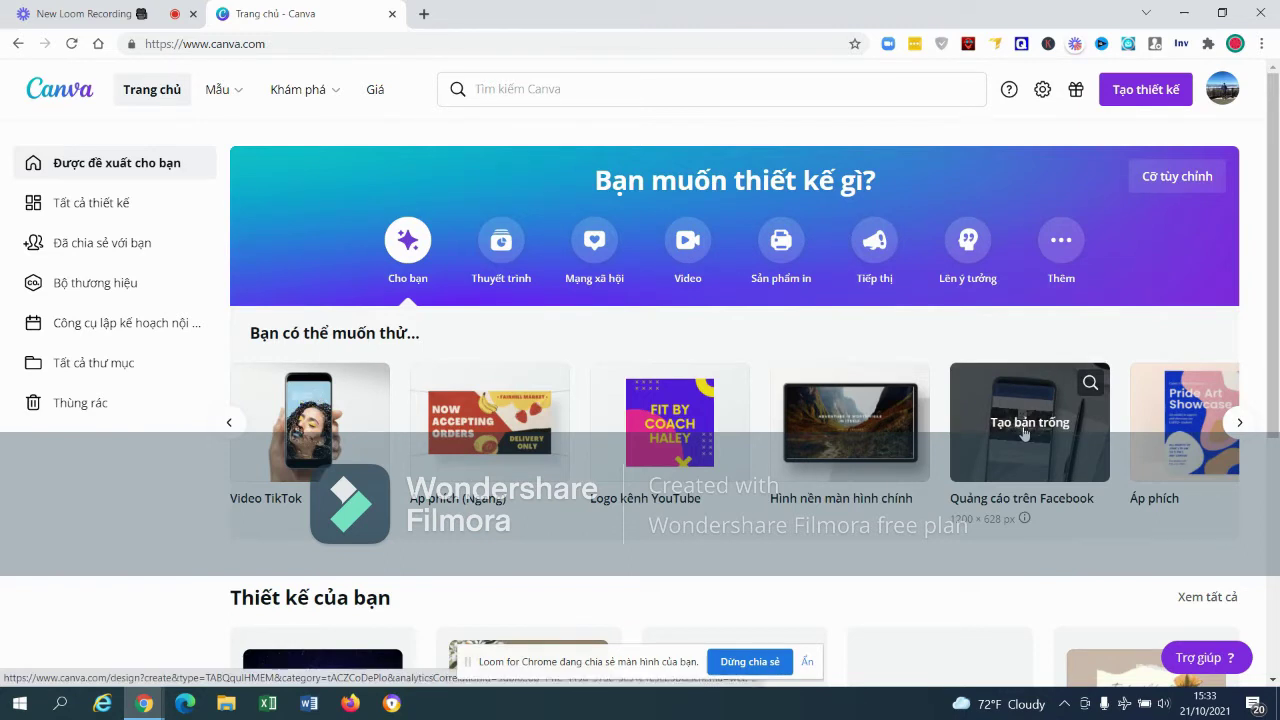
Create a blank Facebook ad design and browse its Templates panel.
click(1024, 432)
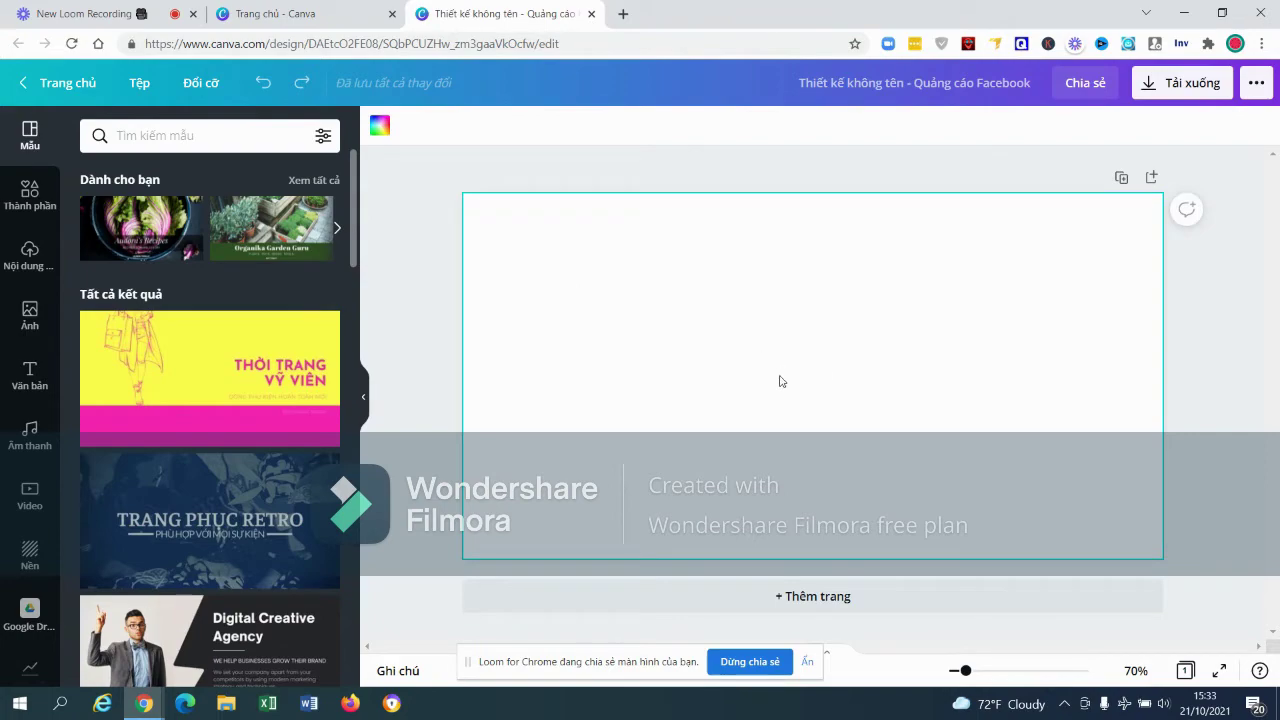
scroll(251, 337, down, 3)
scroll(251, 337, down, 3)
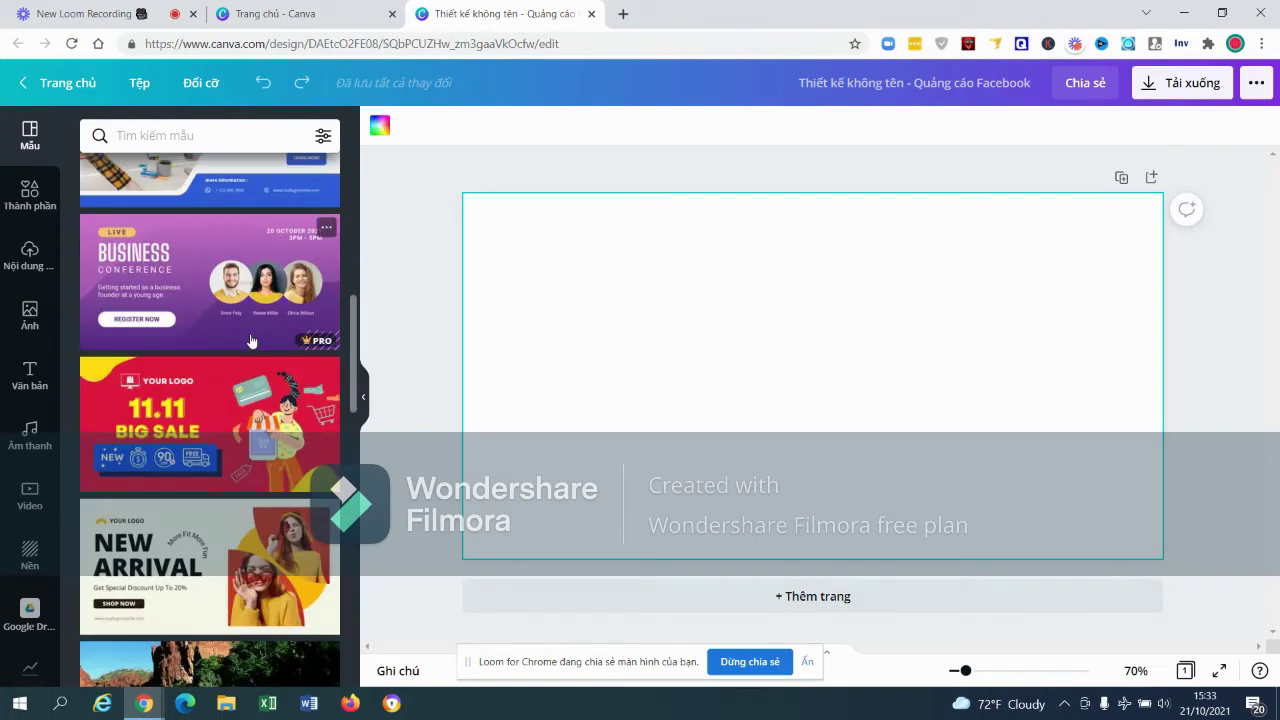
scroll(251, 340, down, 3)
scroll(252, 343, down, 3)
scroll(252, 342, down, 3)
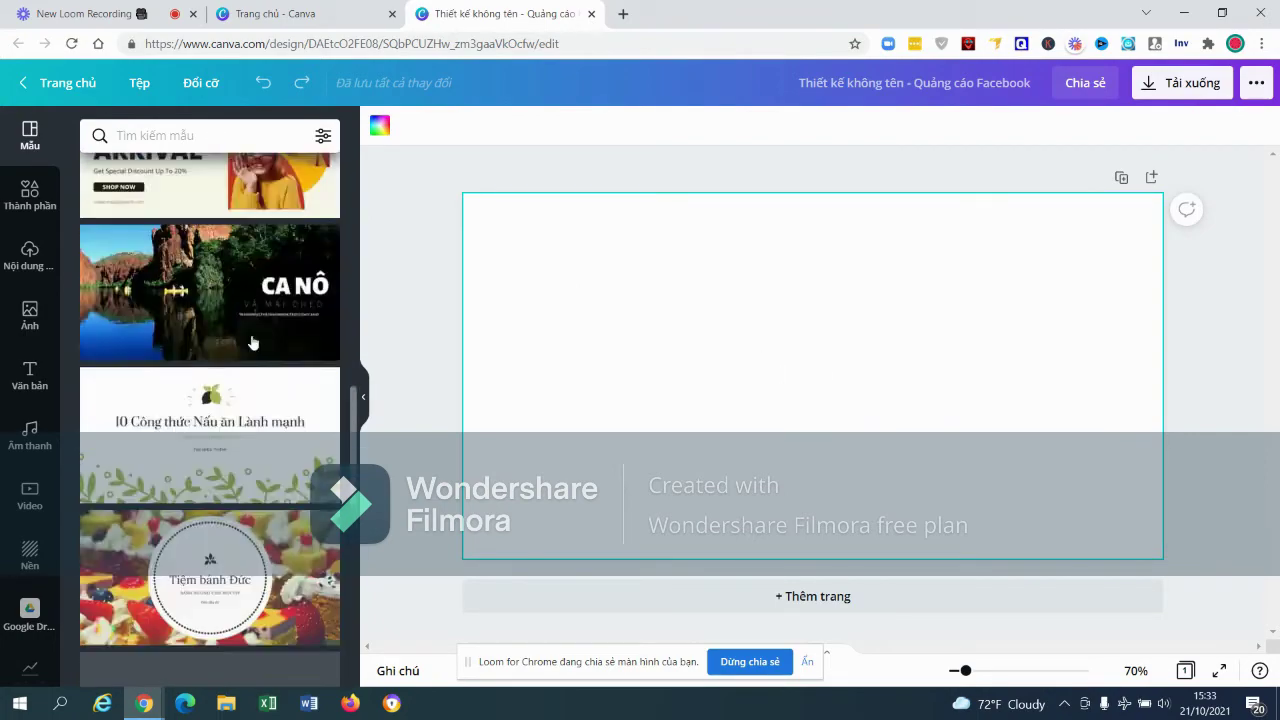
scroll(252, 342, down, 3)
scroll(251, 341, down, 3)
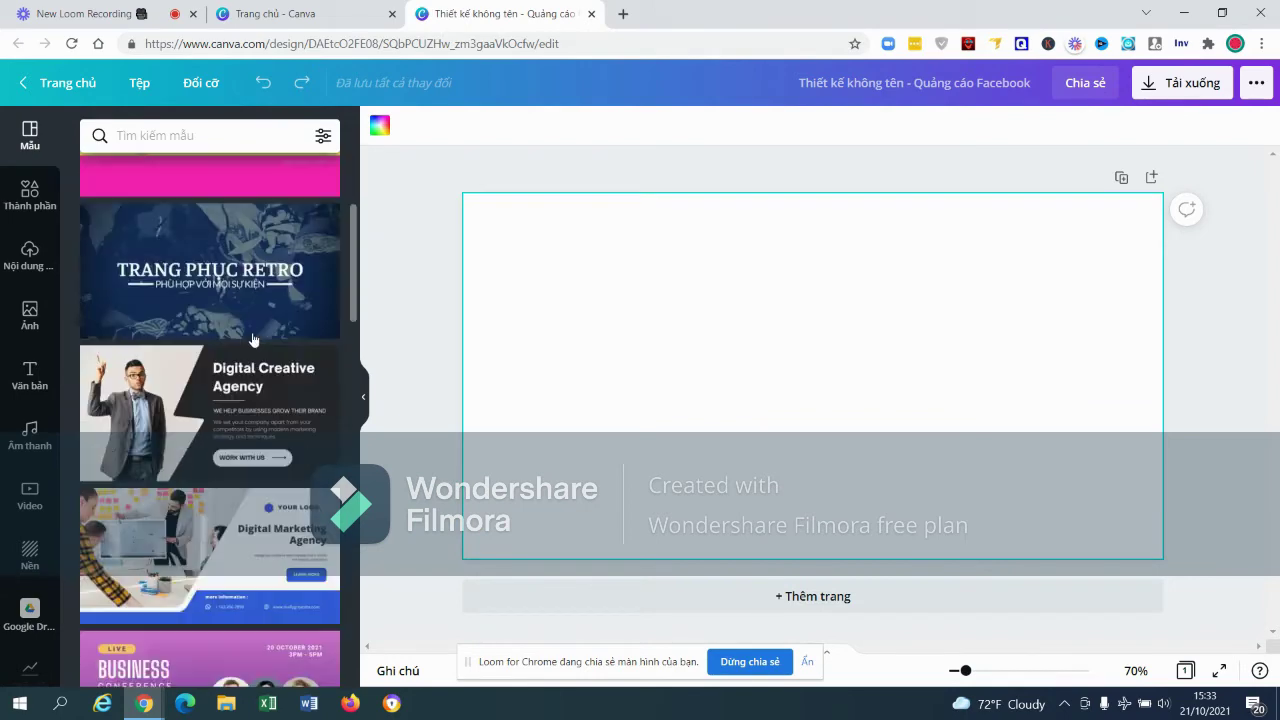
scroll(251, 334, down, 3)
scroll(245, 309, down, 3)
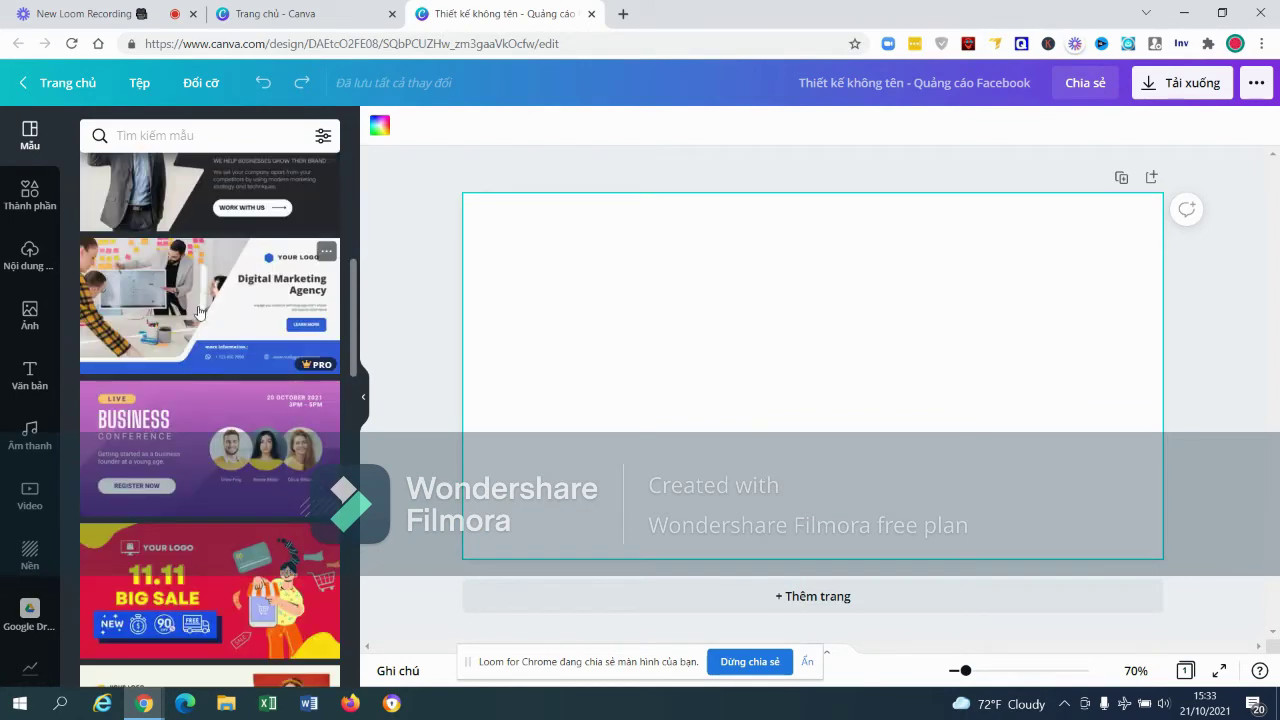
scroll(256, 326, up, 2)
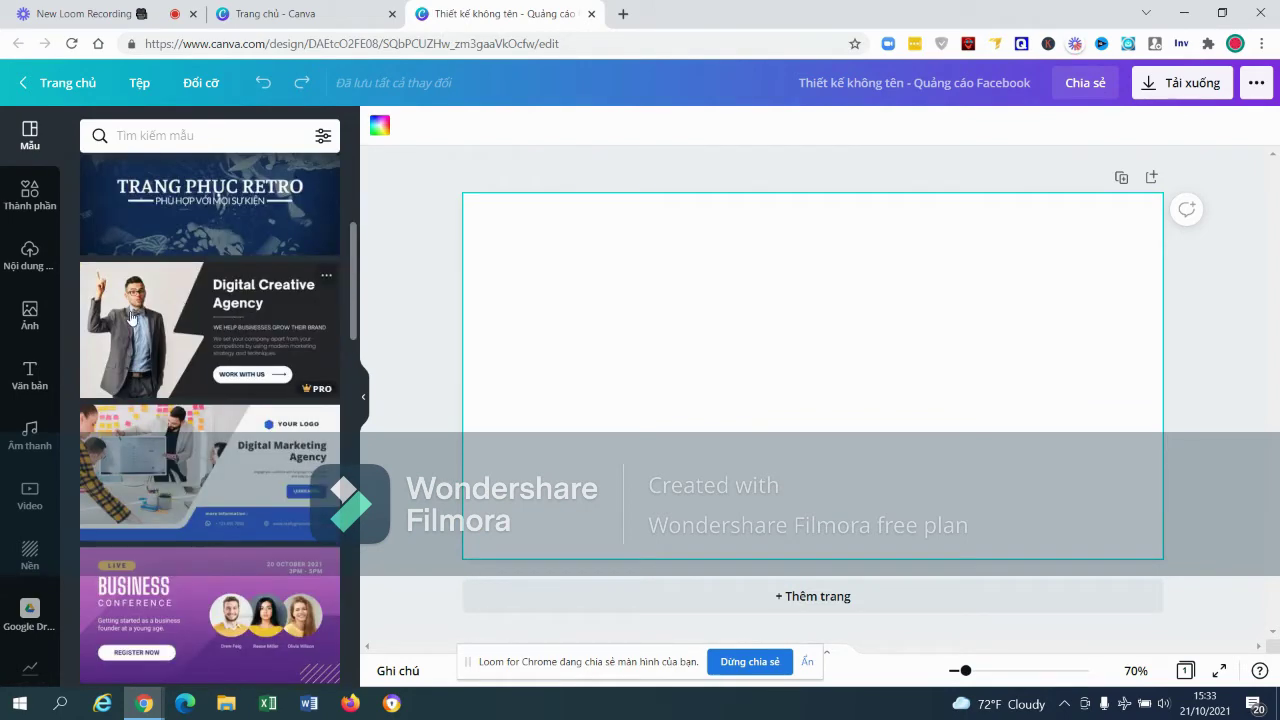
Apply the Digital Creative Agency template and fill the man's photo area with teal.
drag(131, 318, 549, 280)
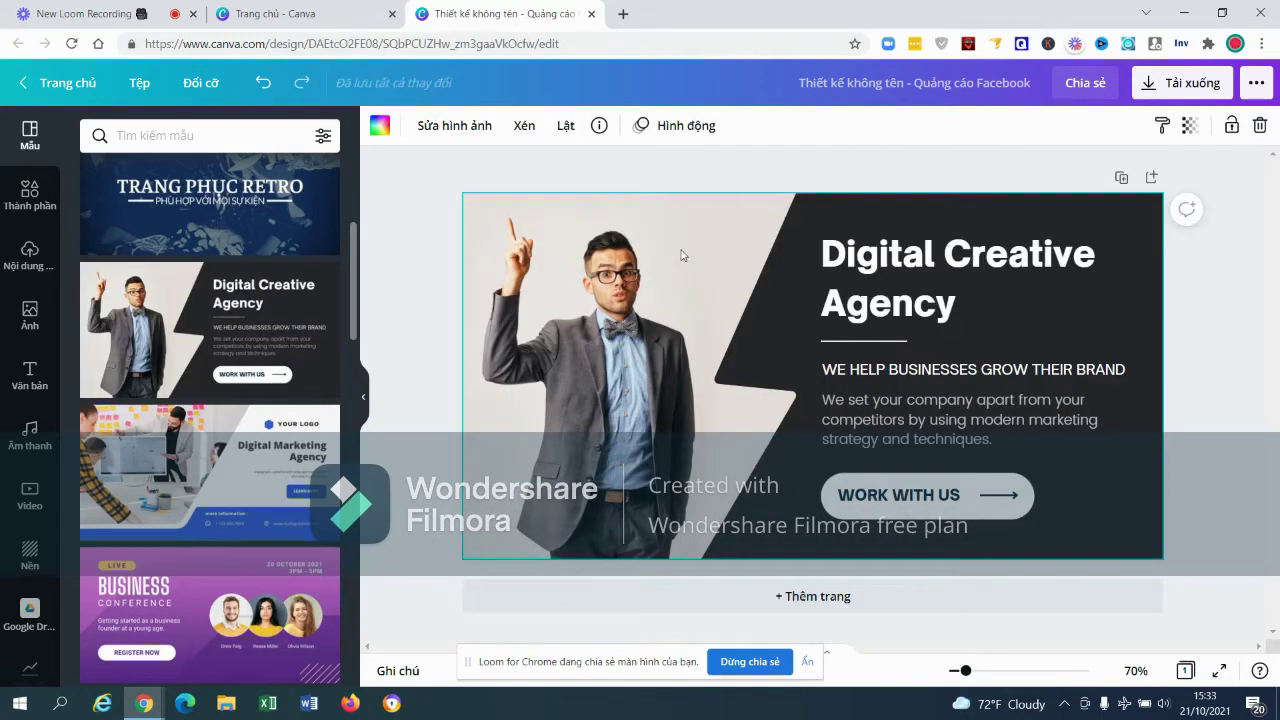
click(379, 125)
click(187, 435)
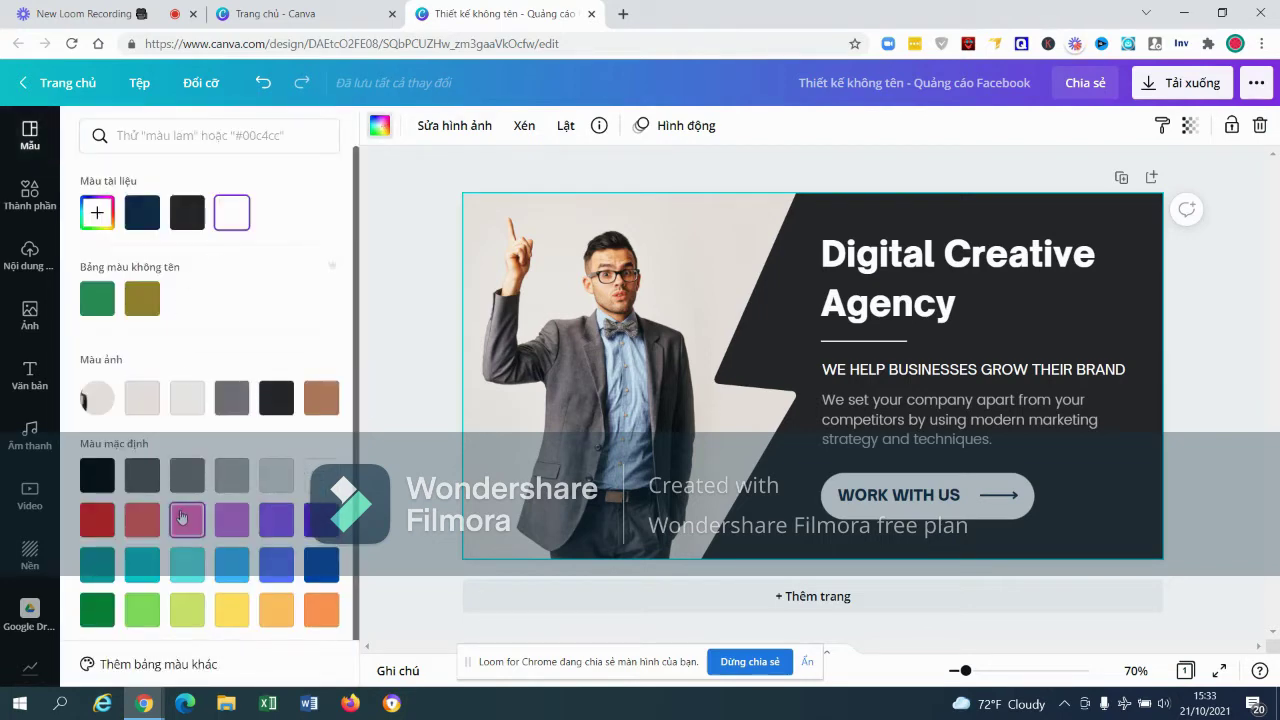
click(321, 435)
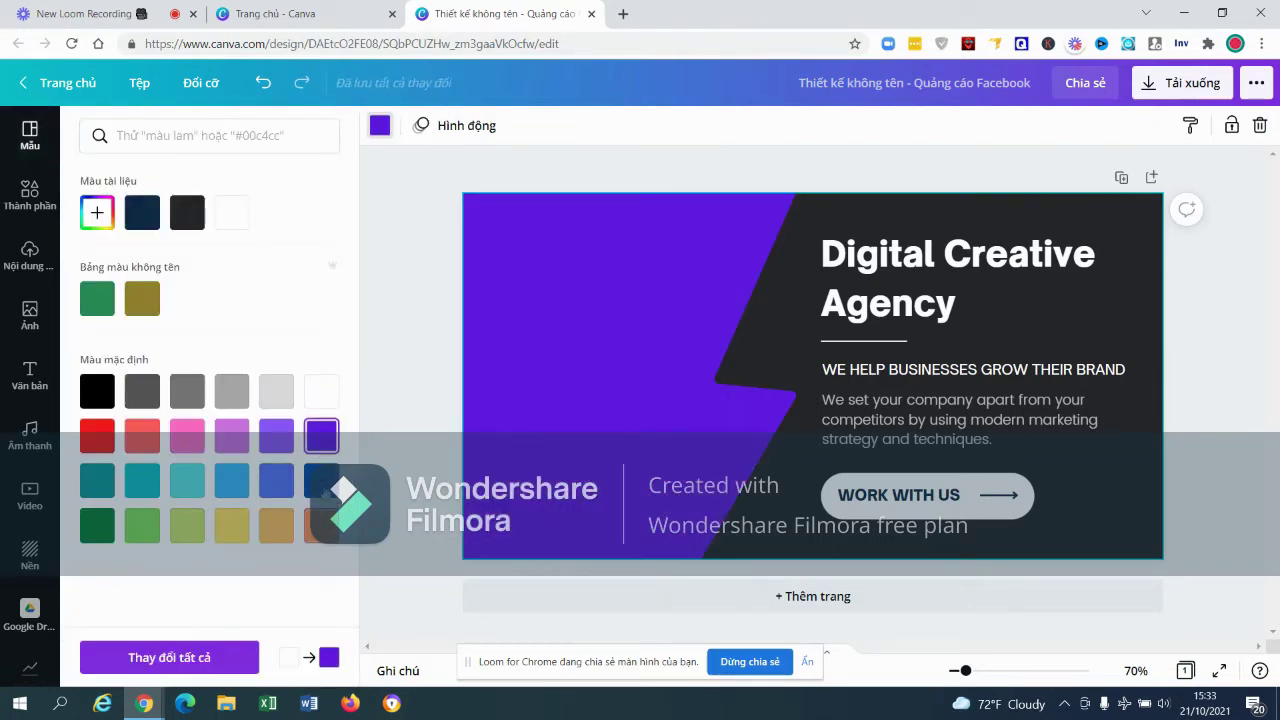
click(321, 480)
click(97, 525)
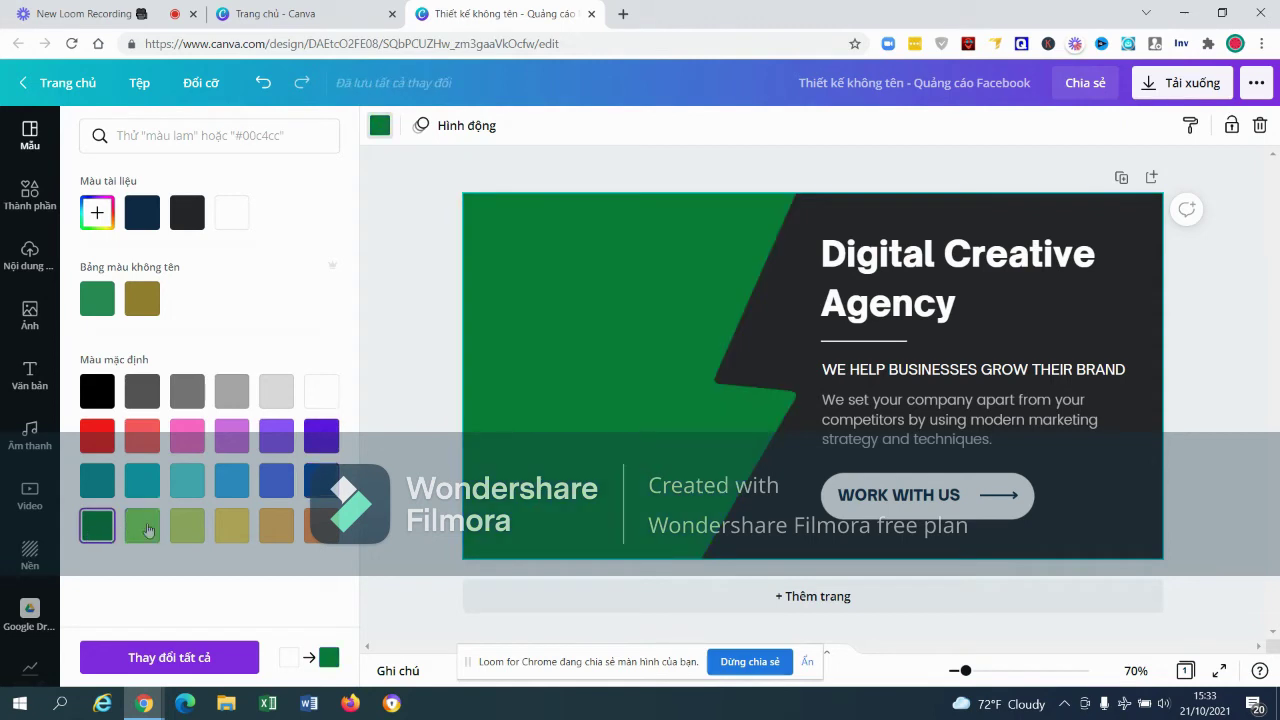
click(321, 480)
click(97, 480)
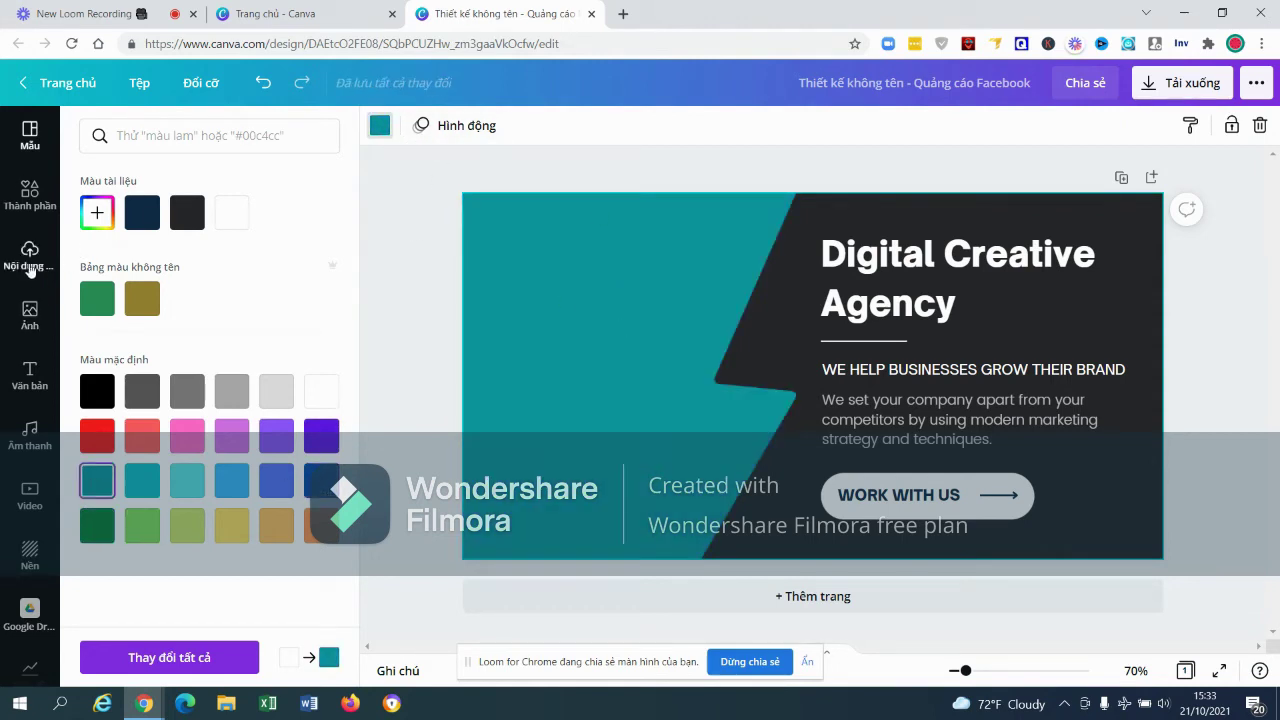
click(31, 325)
Browse the stock Photos (Ảnh) library.
click(31, 335)
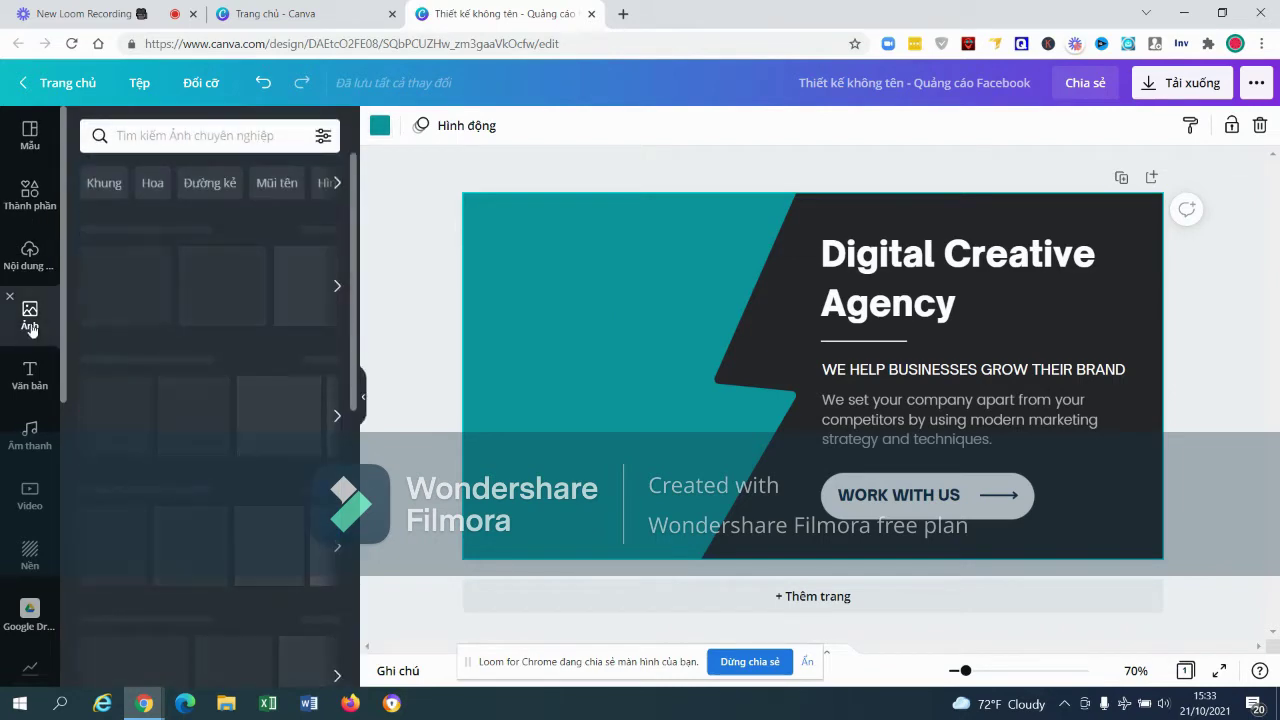
scroll(276, 407, down, 1)
scroll(270, 415, down, 5)
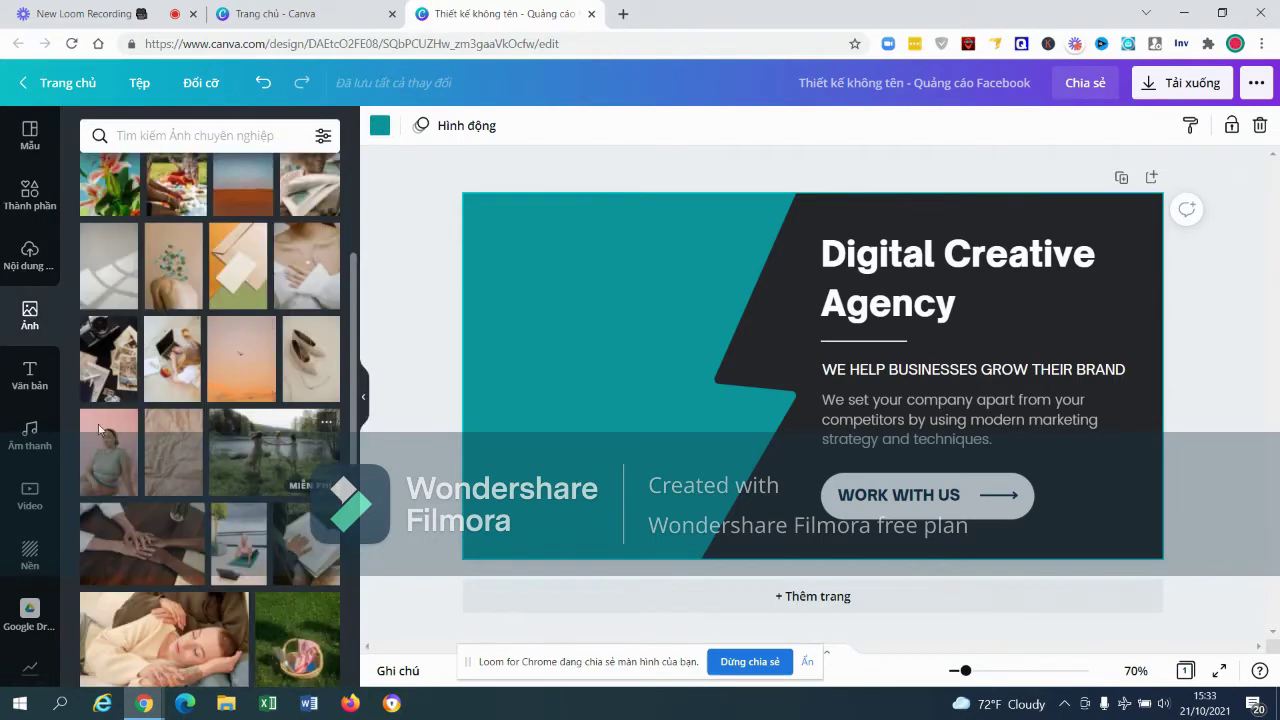
scroll(250, 435, down, 5)
scroll(230, 455, down, 5)
scroll(206, 478, down, 5)
scroll(221, 464, up, 10)
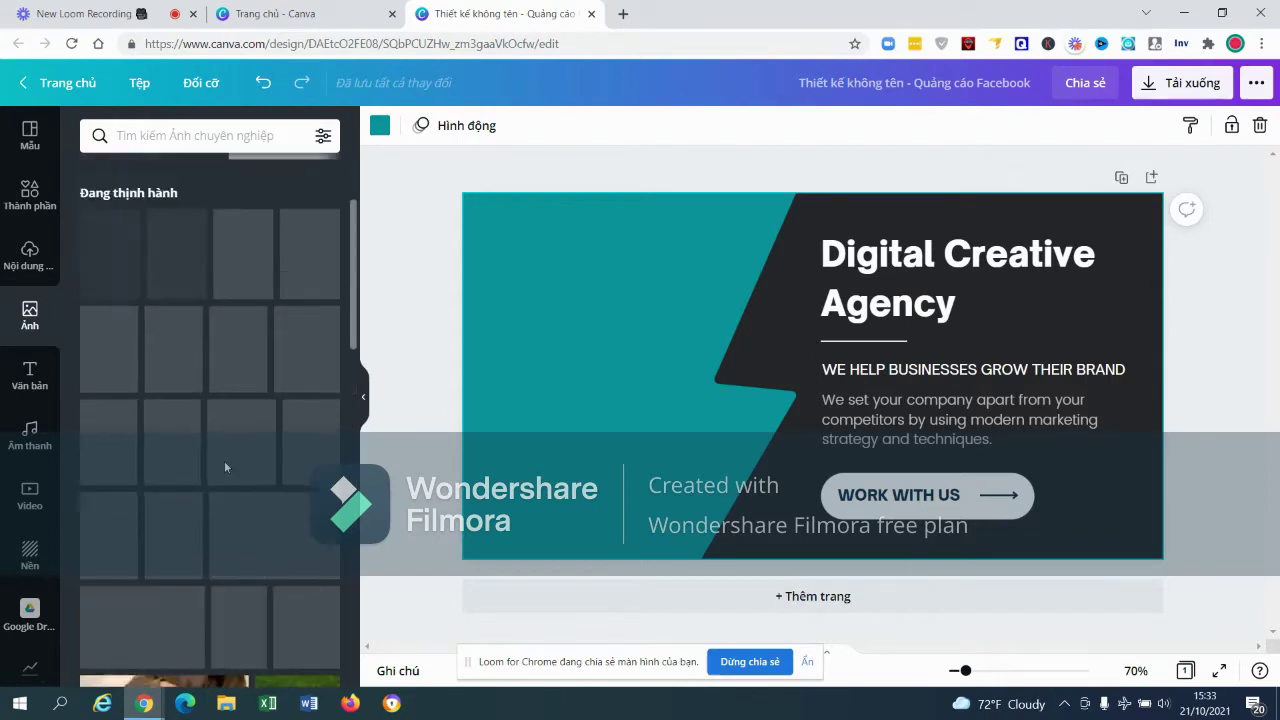
scroll(224, 461, up, 5)
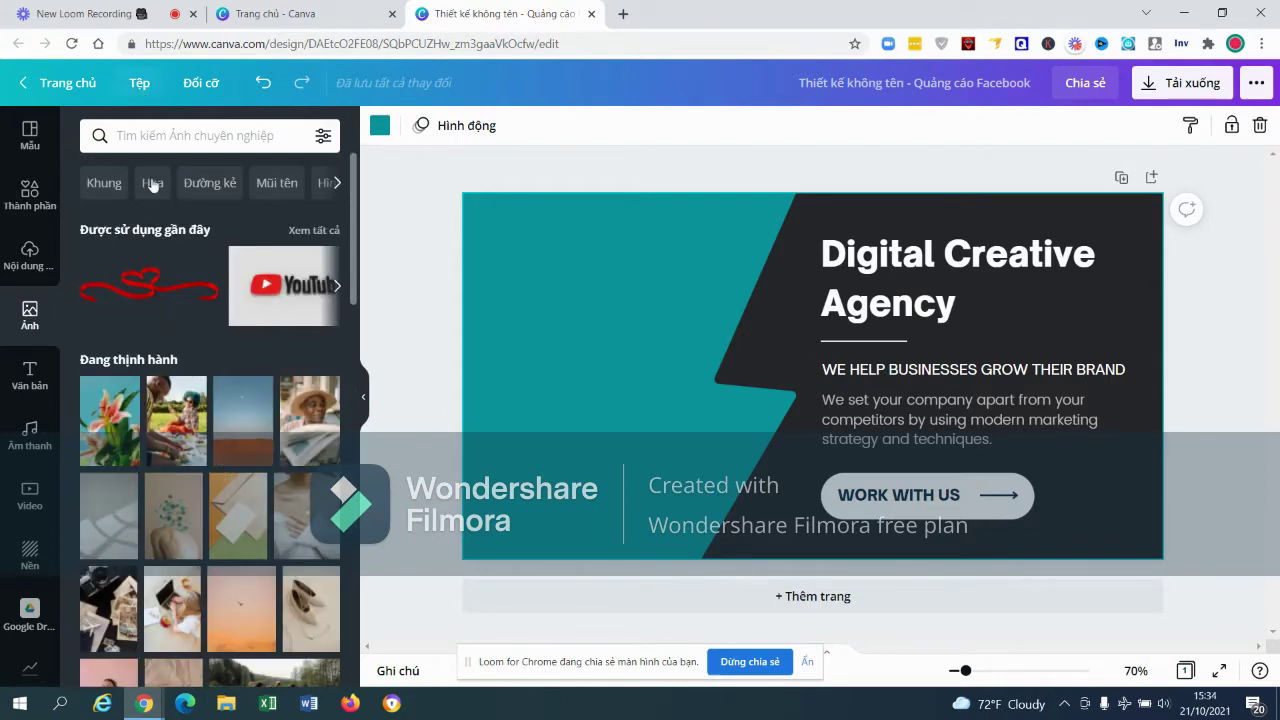
Show the Uploads (Nội dung tải lên) library and scroll through the account's own images.
click(28, 255)
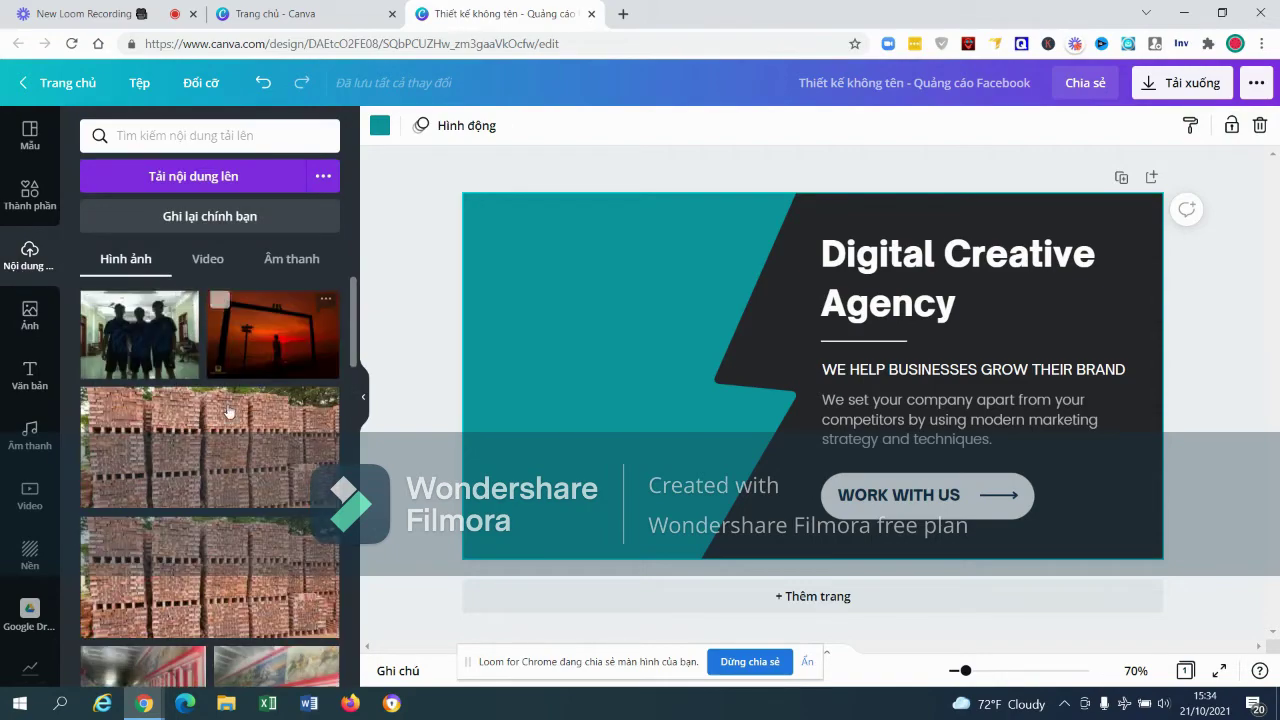
scroll(222, 428, down, 2)
scroll(222, 428, down, 1)
scroll(222, 428, down, 1)
scroll(222, 428, down, 2)
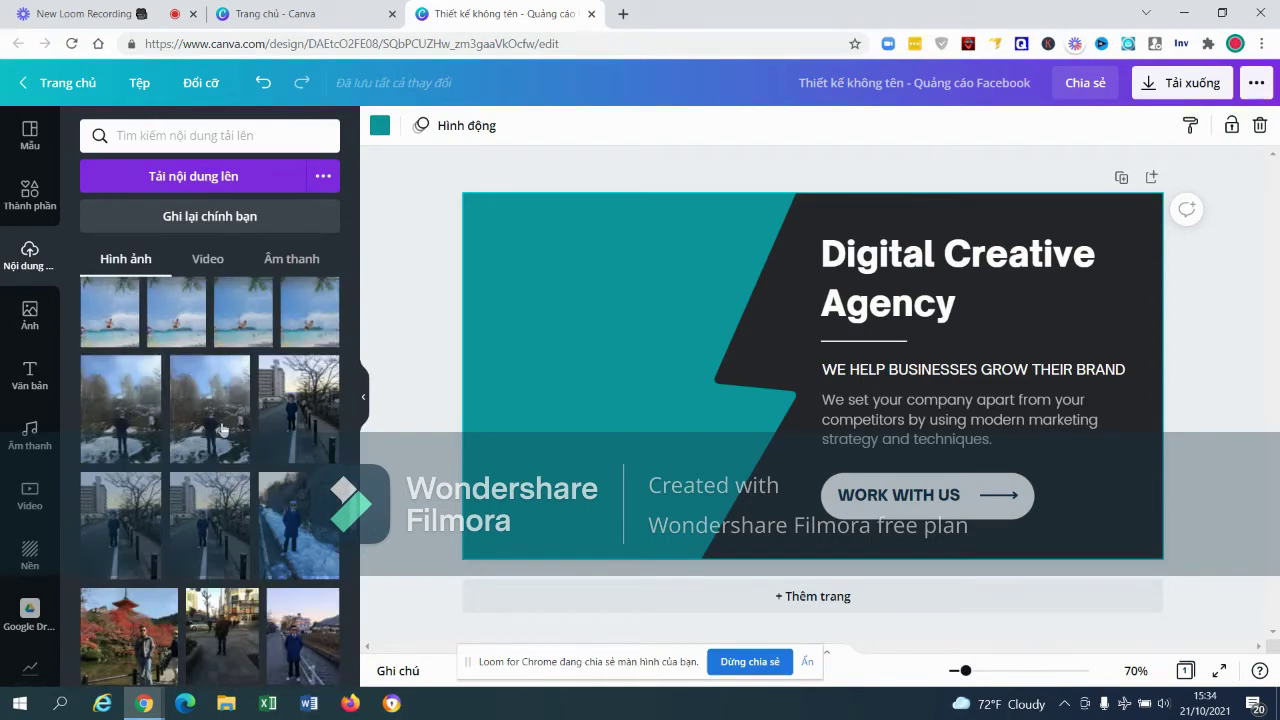
scroll(222, 428, up, 3)
scroll(220, 428, up, 5)
scroll(220, 428, down, 2)
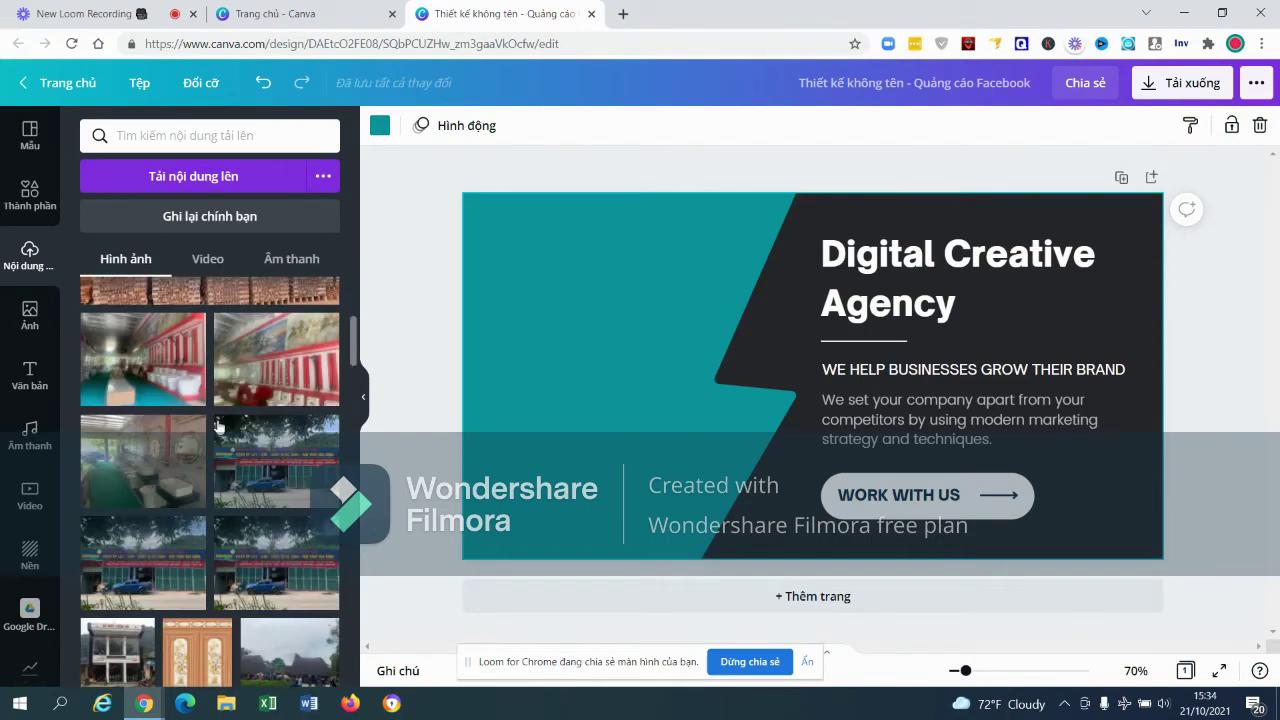
scroll(220, 428, down, 2)
scroll(220, 428, down, 2)
scroll(220, 428, down, 2)
scroll(219, 428, down, 2)
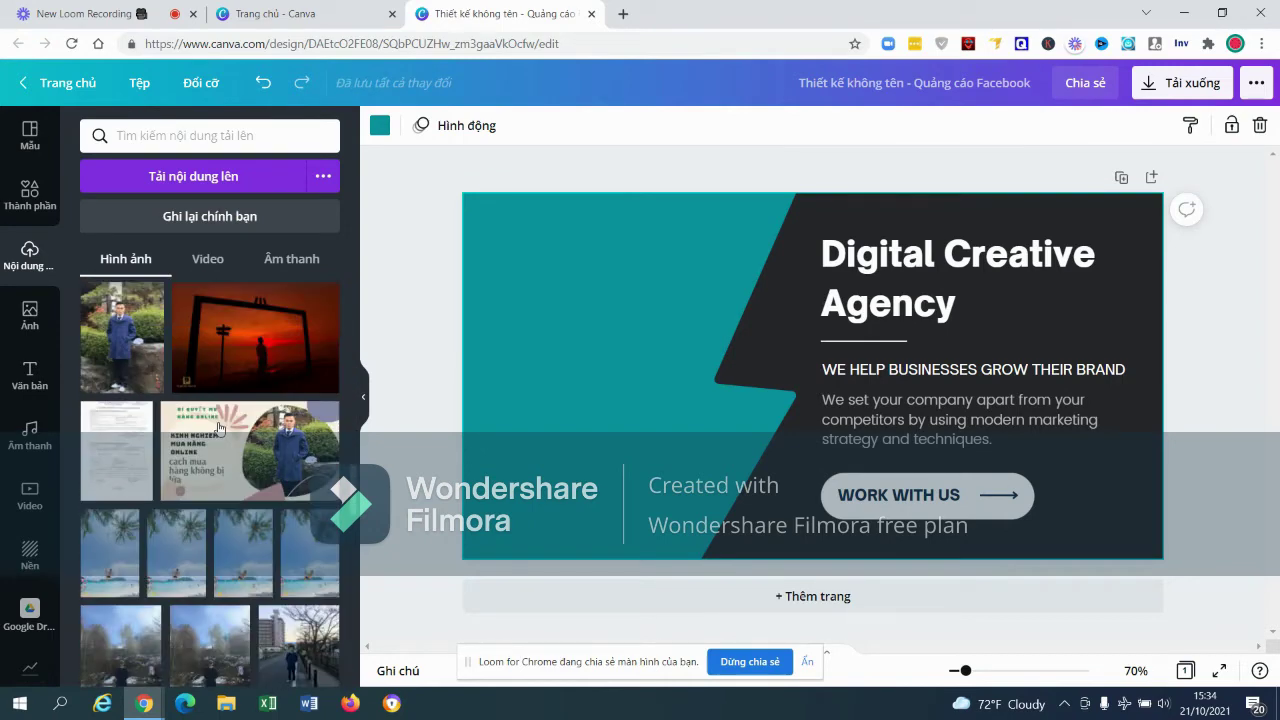
scroll(219, 428, down, 2)
scroll(219, 428, down, 2)
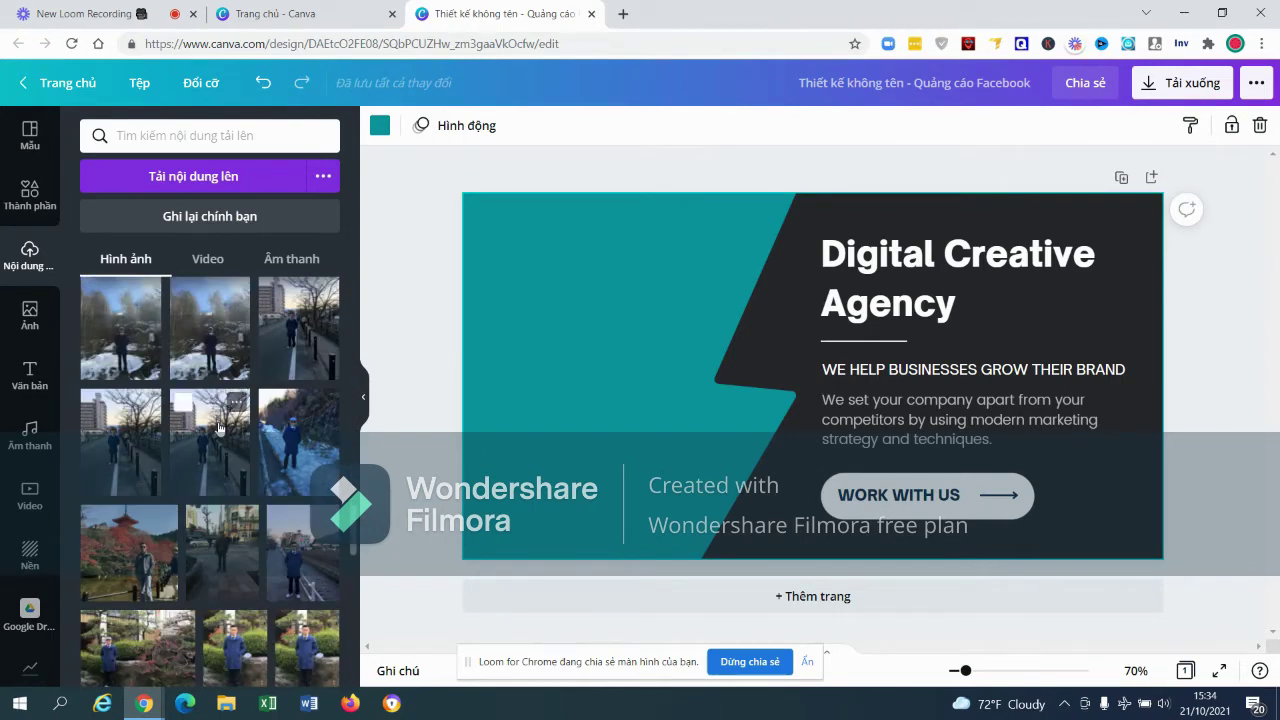
scroll(219, 428, down, 2)
scroll(219, 428, down, 2)
scroll(219, 428, down, 1)
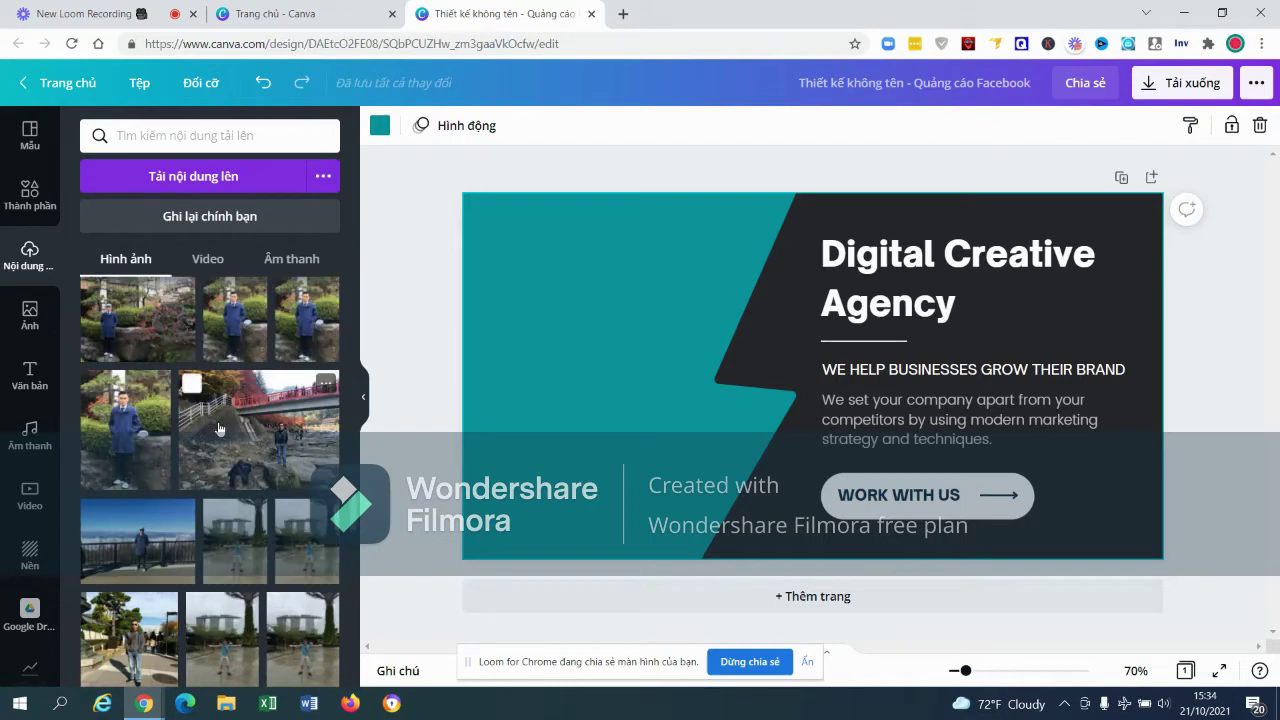
Place the bridge photo on the teal area, enlarged past the page top toward the headline.
drag(219, 428, 573, 320)
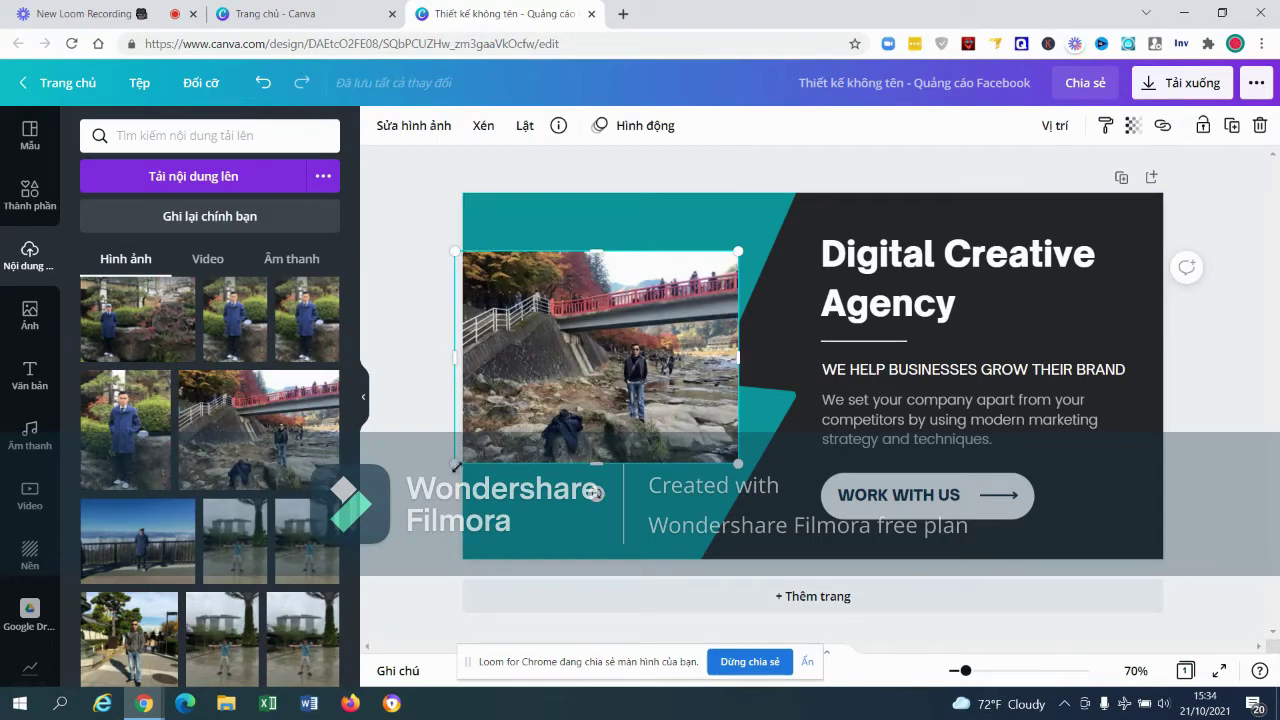
drag(455, 463, 380, 520)
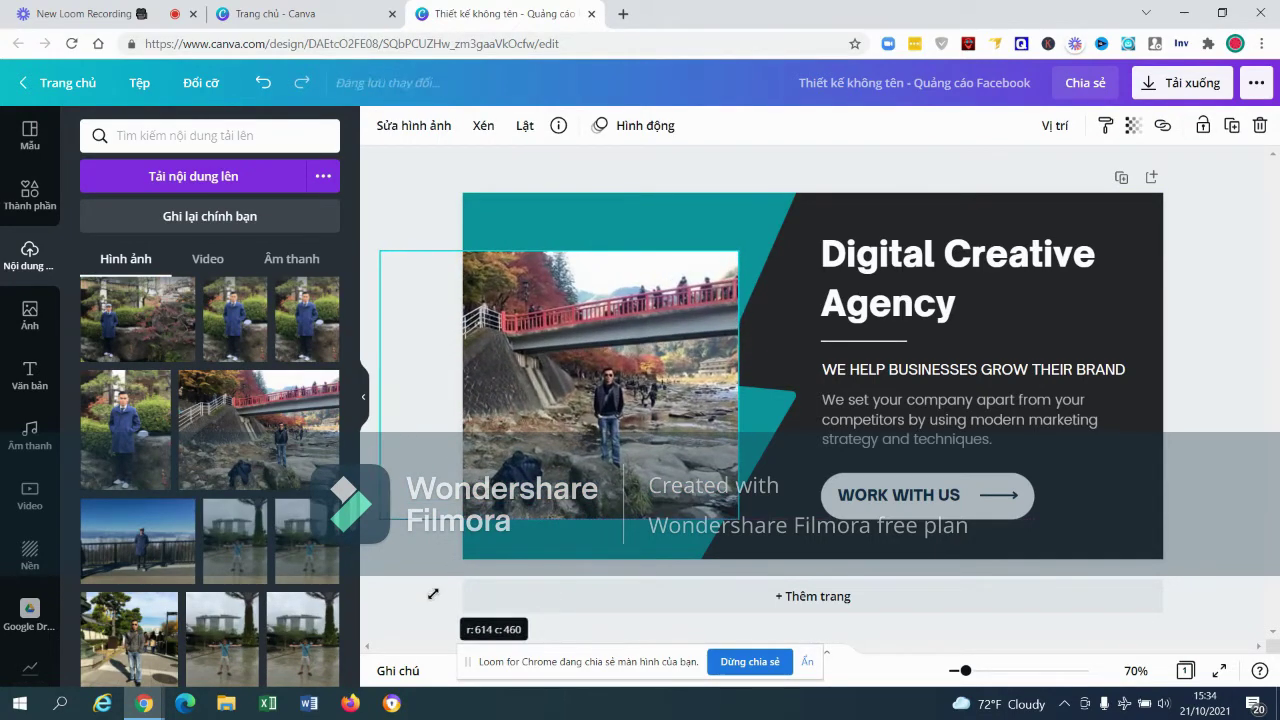
drag(733, 515, 847, 600)
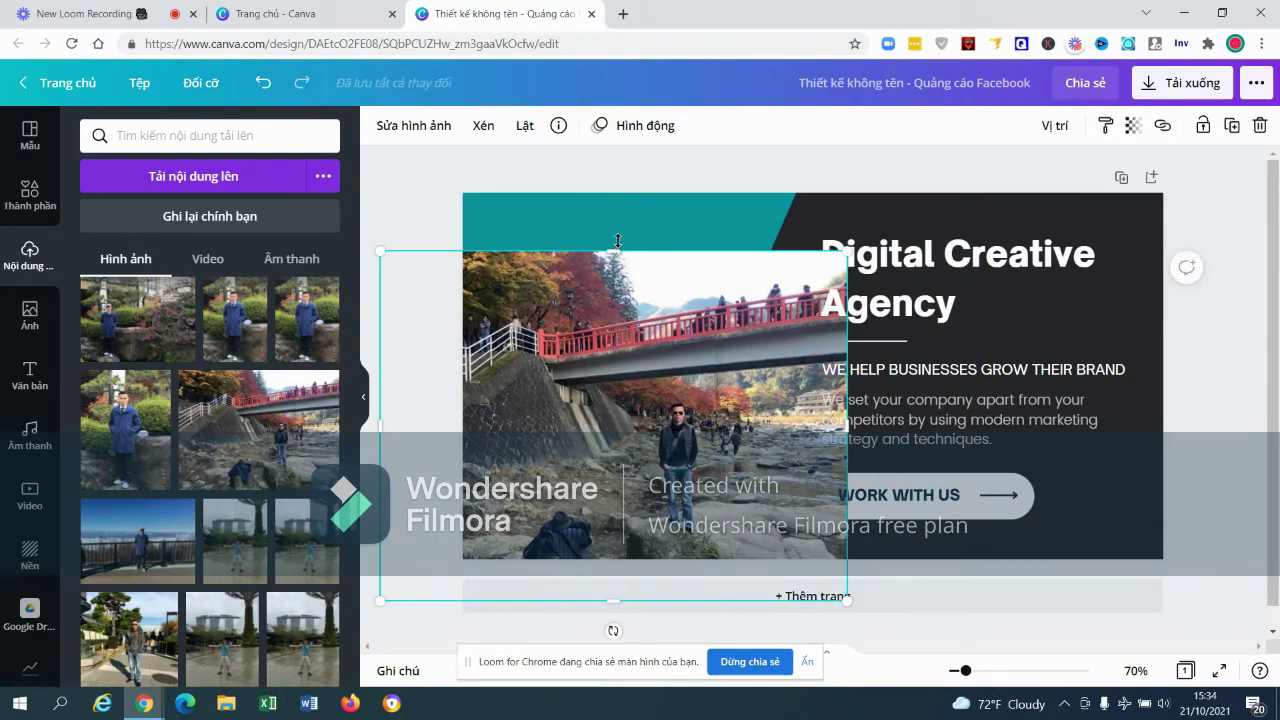
drag(613, 243, 663, 128)
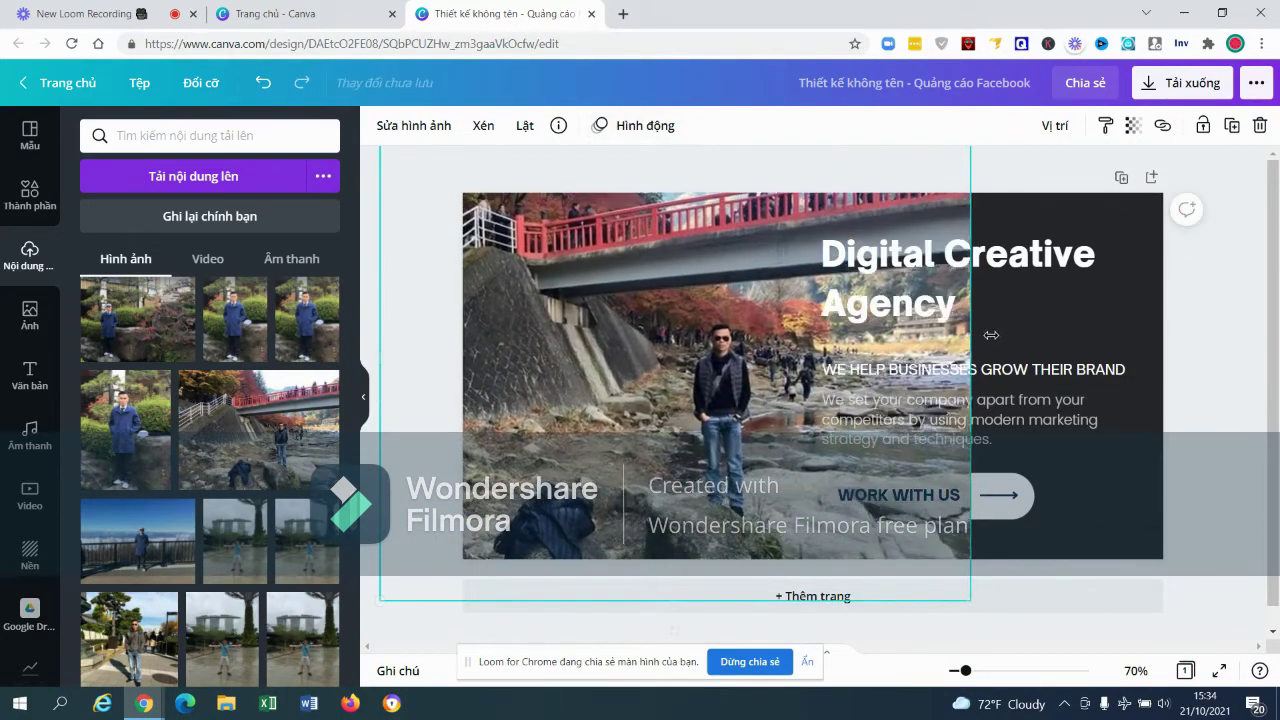
drag(883, 350, 990, 355)
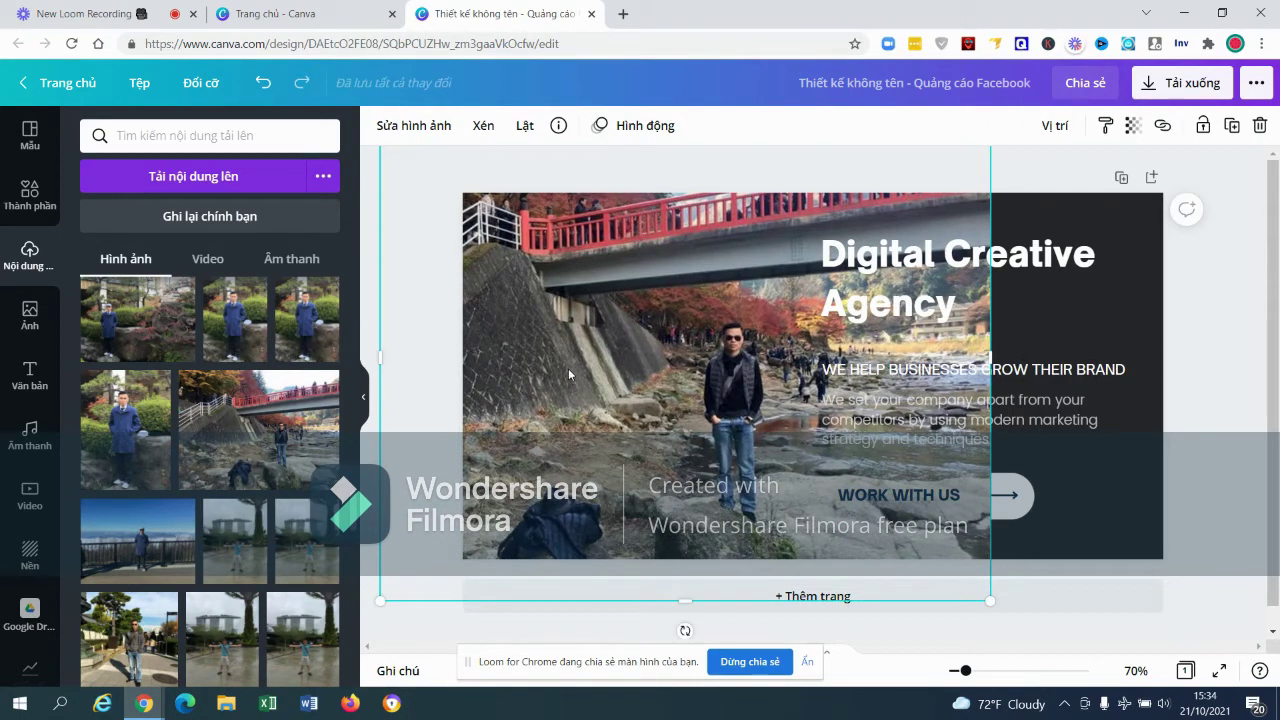
click(410, 125)
Remove the bridge photo's background and position the cut-out man on the teal left side.
click(121, 272)
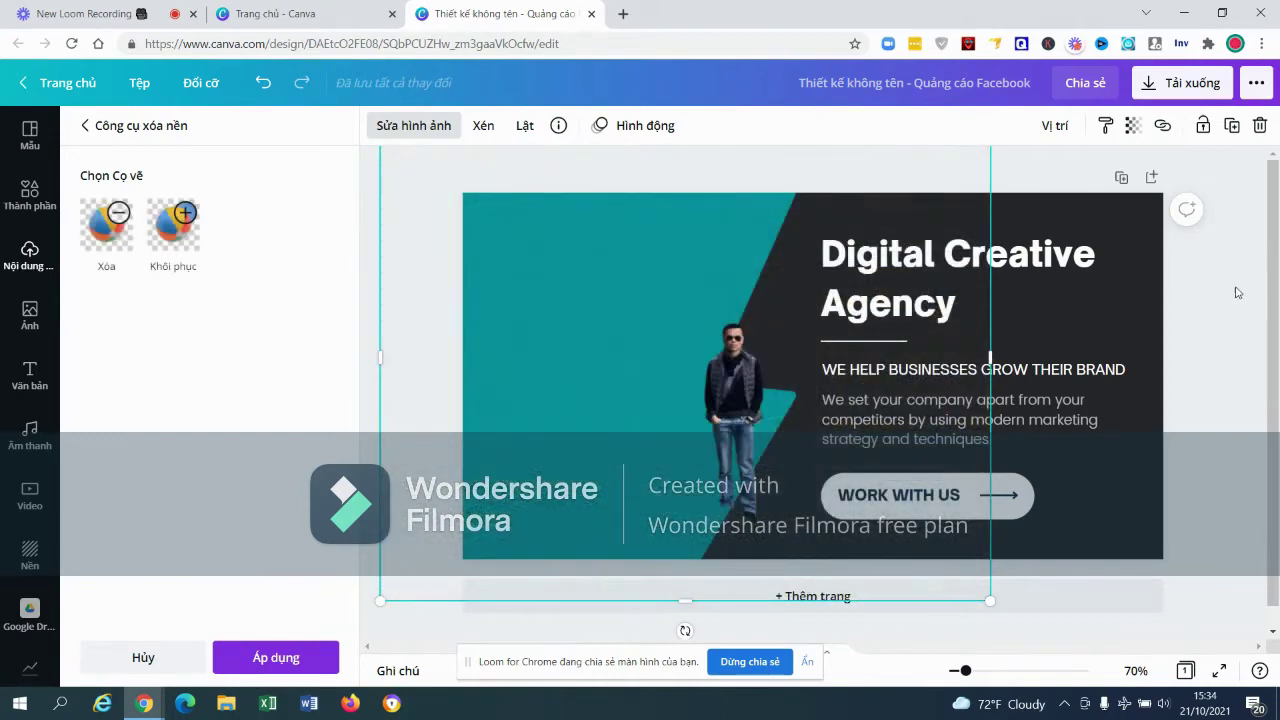
mouse_move(734, 398)
mouse_down()
mouse_move(564, 360)
mouse_move(562, 466)
mouse_up()
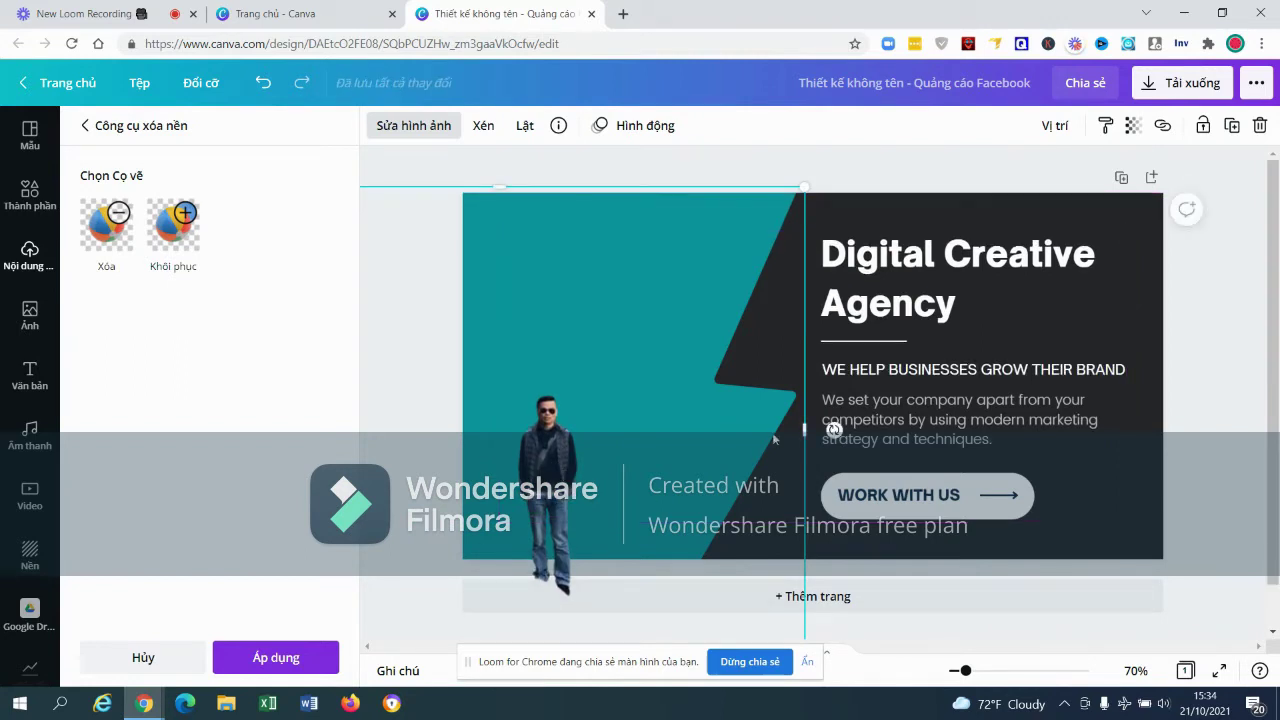
drag(806, 426, 1278, 260)
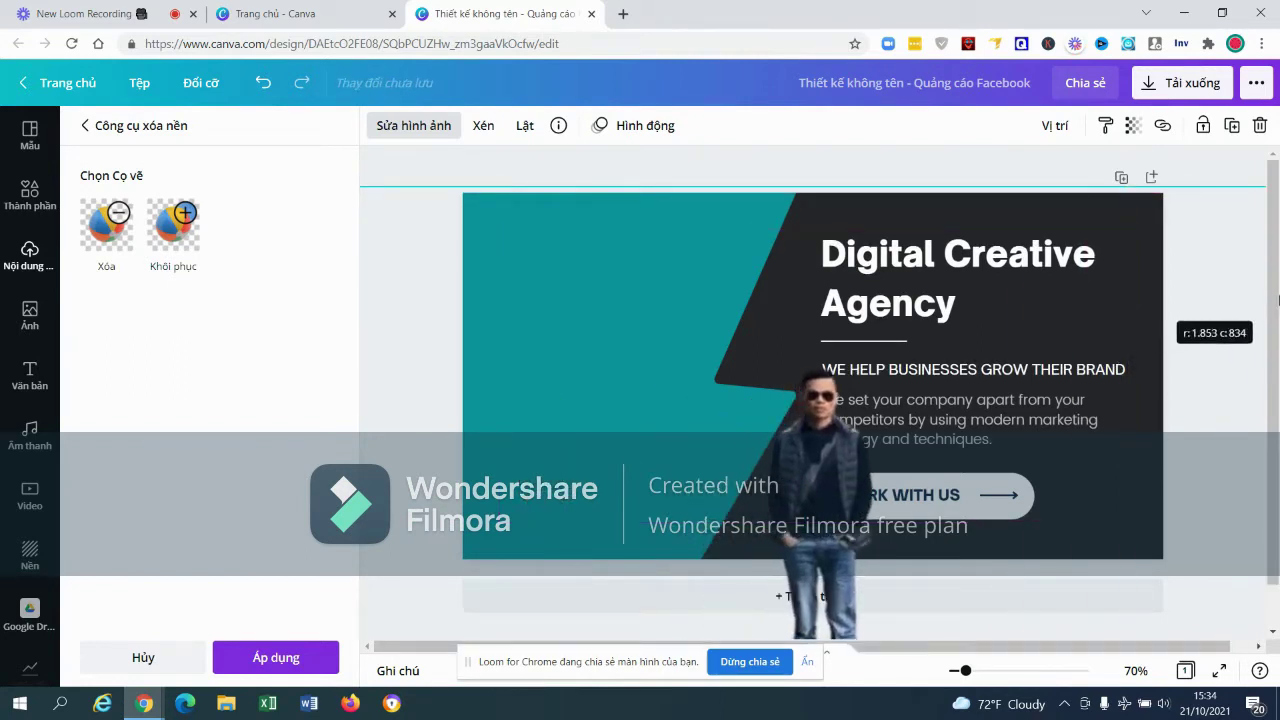
key(ctrl+z)
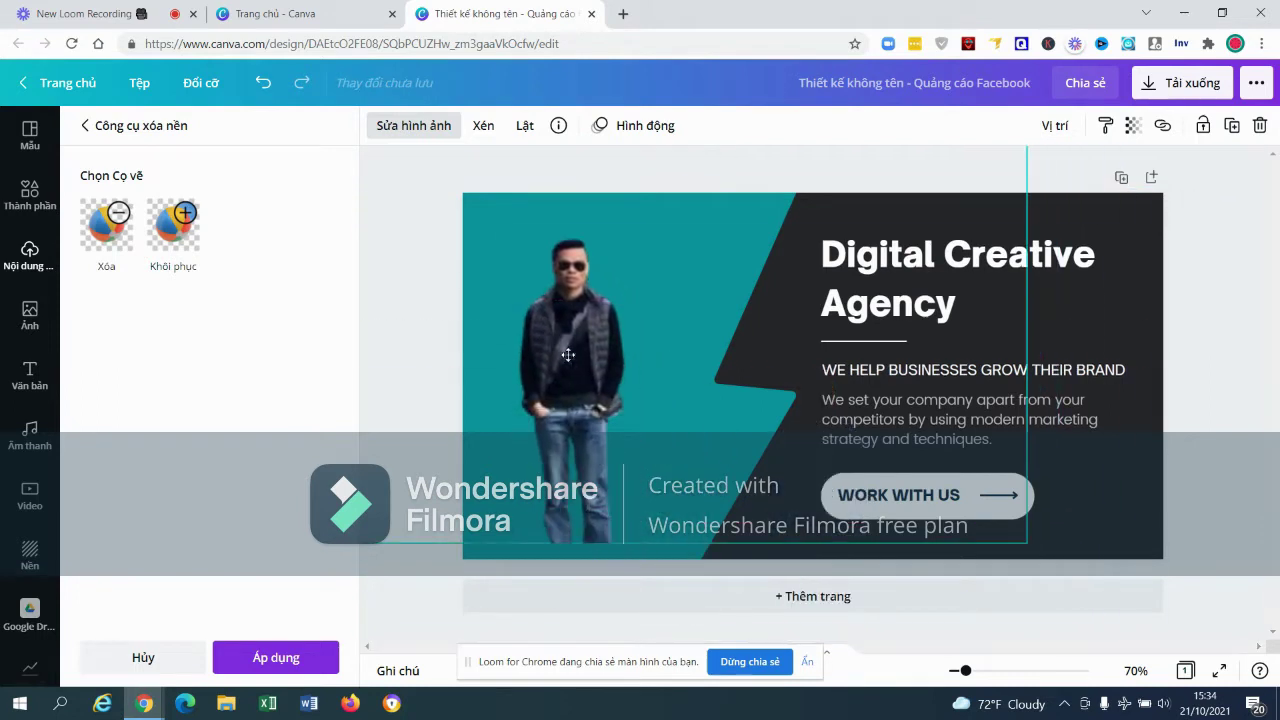
drag(554, 374, 549, 369)
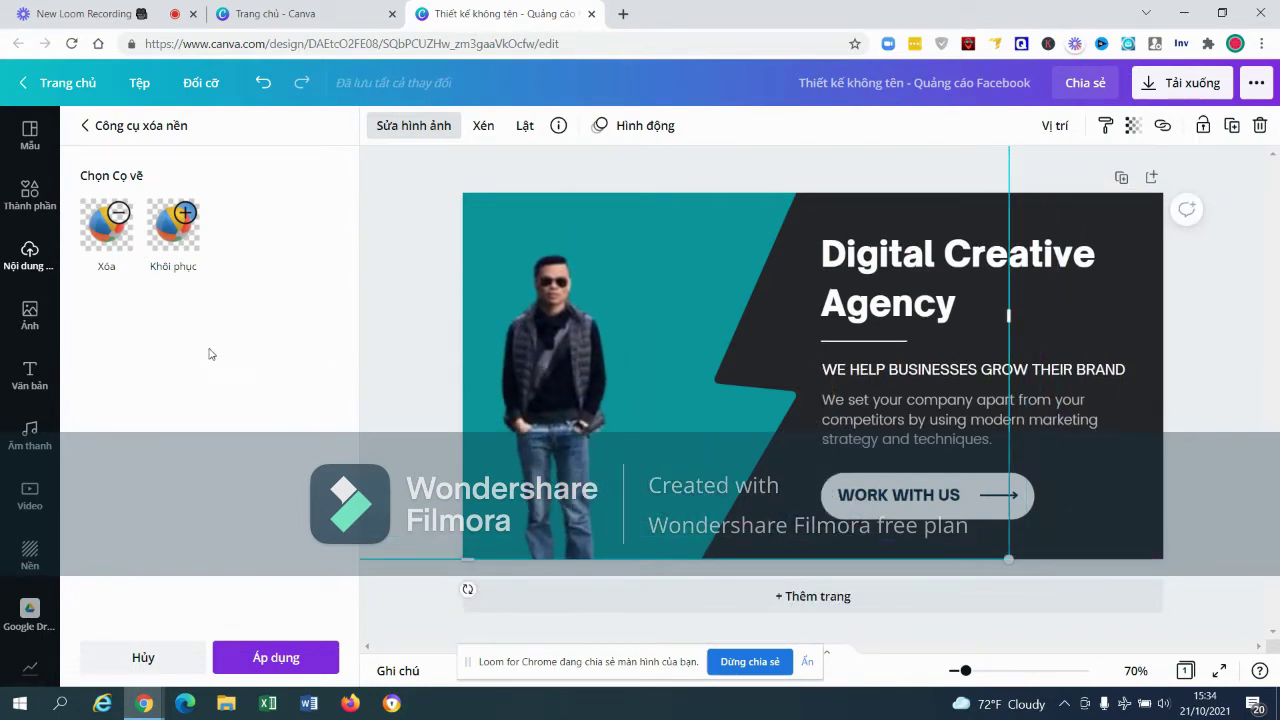
click(1190, 428)
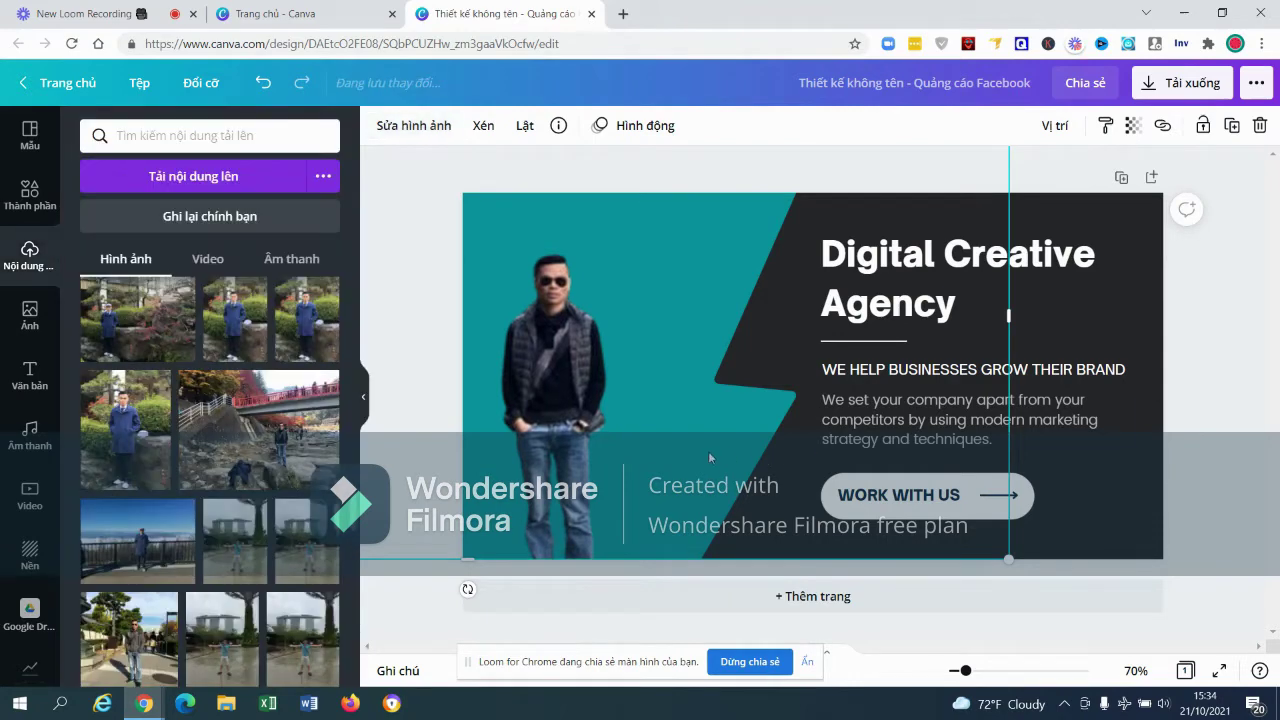
Open the Elements (Thành phần) library and browse recently used elements.
click(669, 270)
click(64, 192)
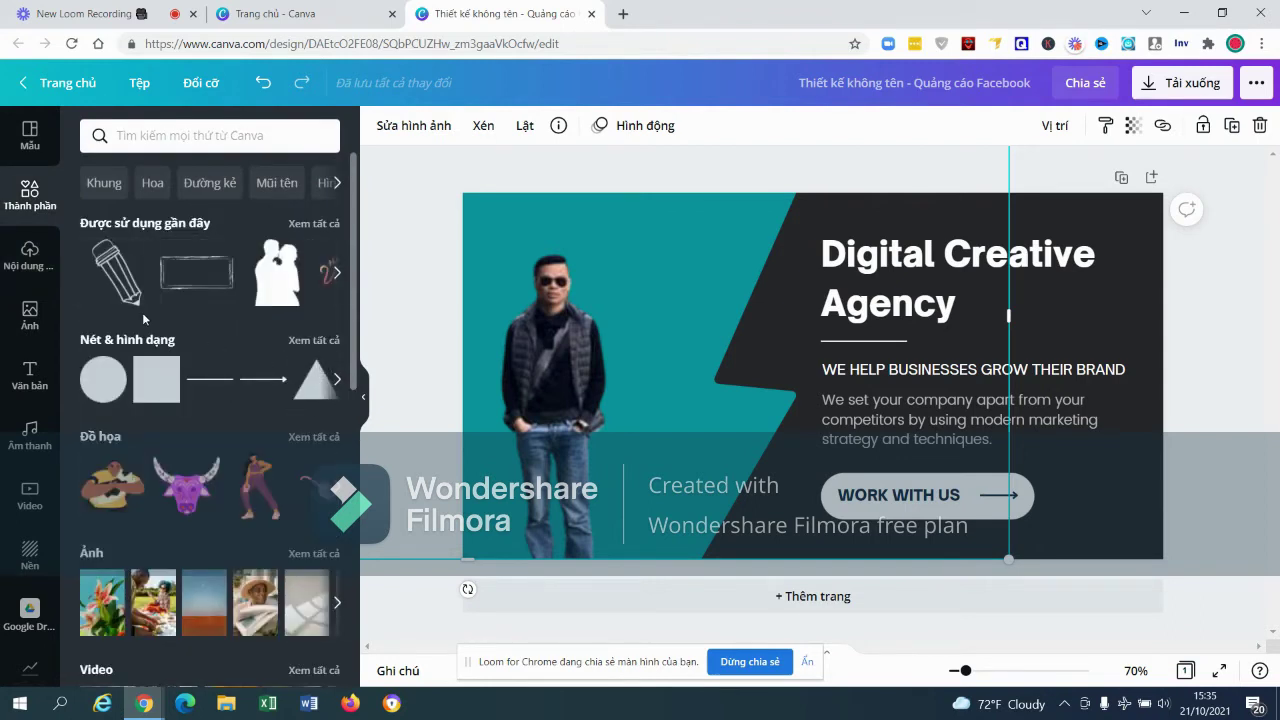
click(335, 273)
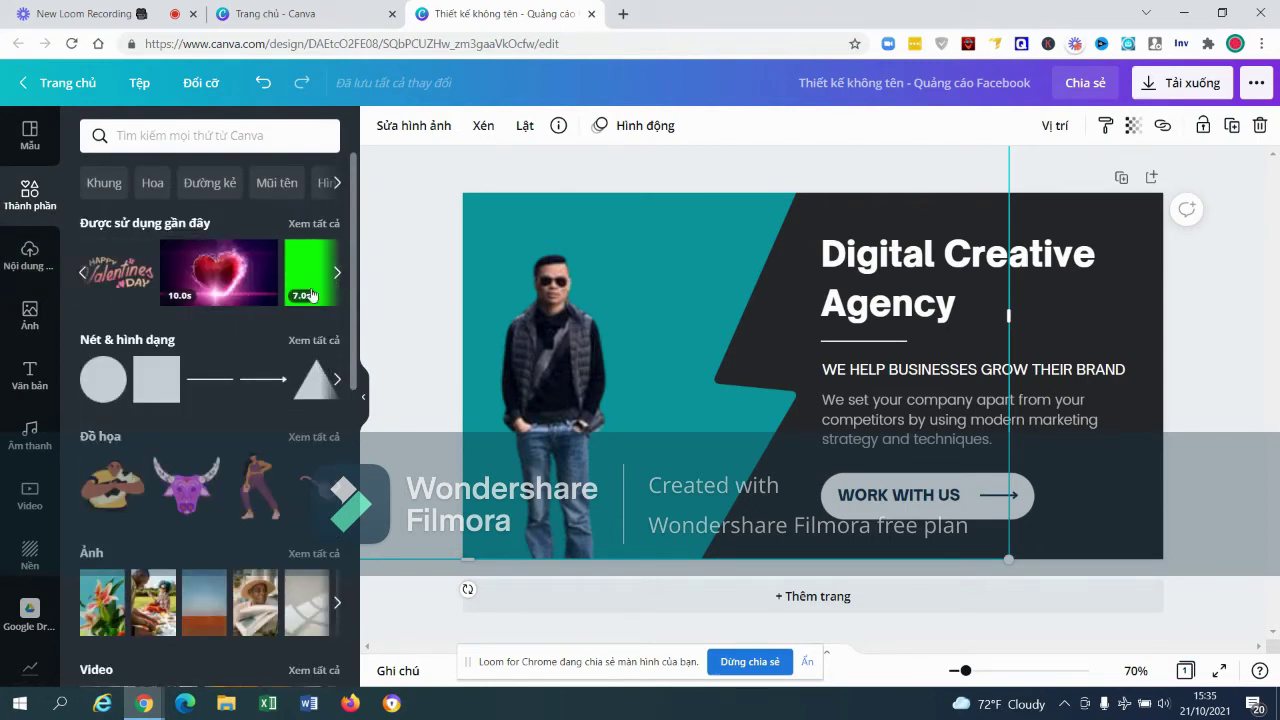
click(337, 275)
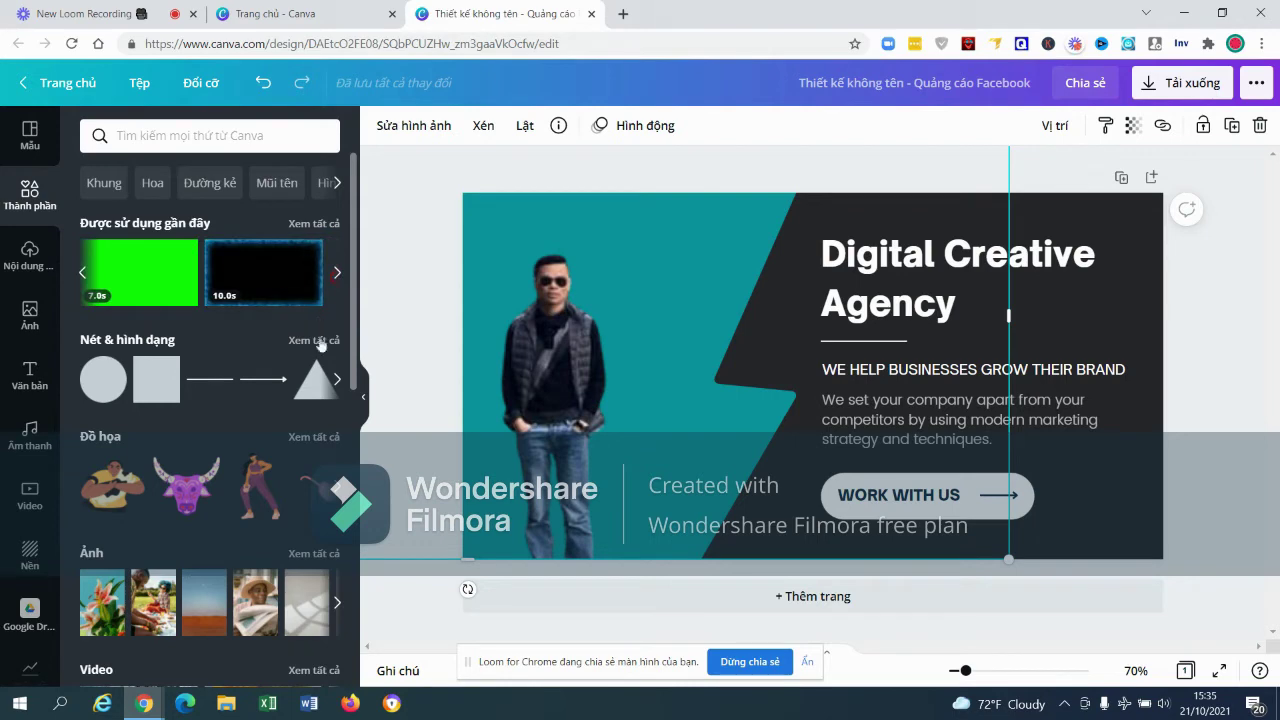
scroll(280, 478, down, 1)
Try a small bull graphic beside the man's head, then delete it.
drag(186, 403, 573, 270)
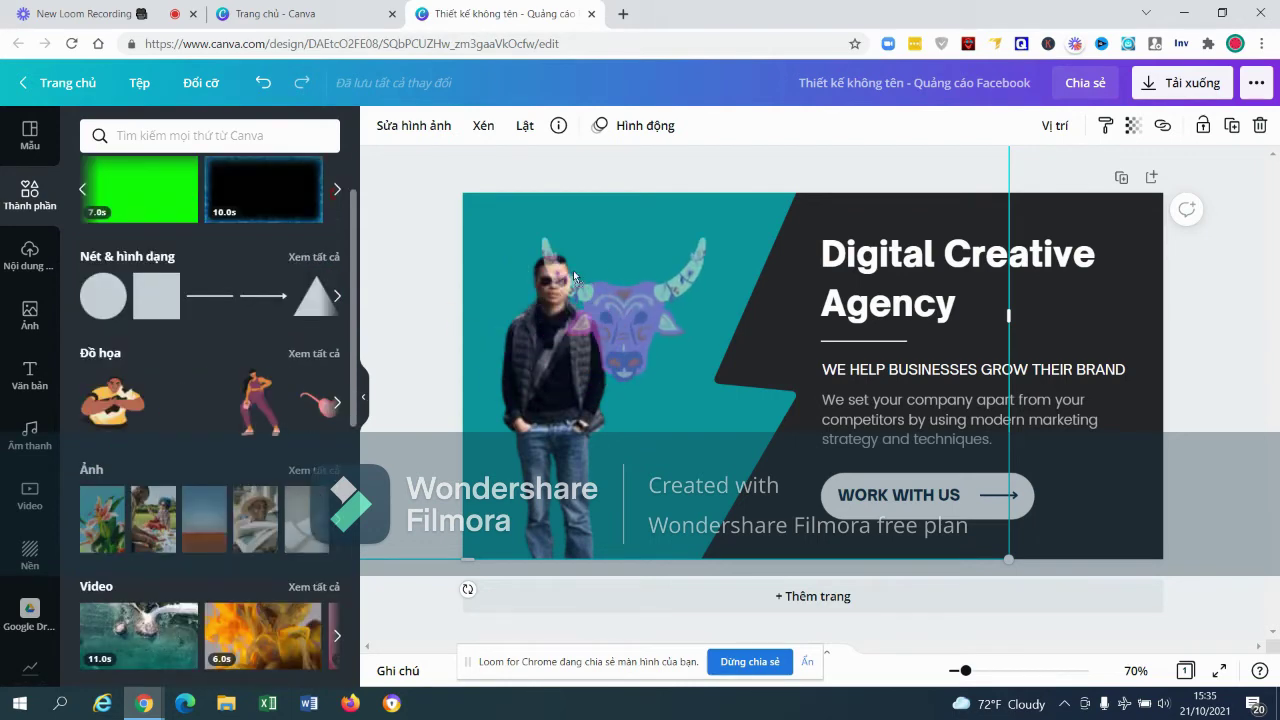
drag(560, 378, 606, 308)
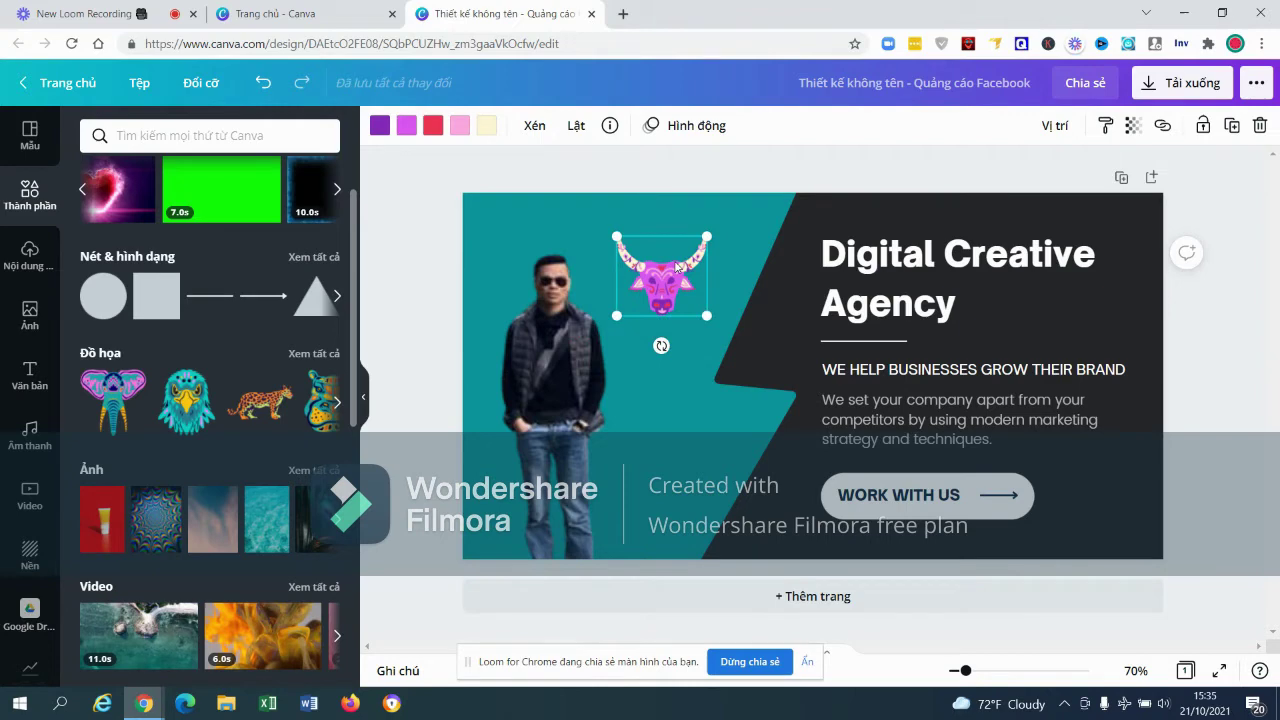
key(Delete)
scroll(215, 424, down, 3)
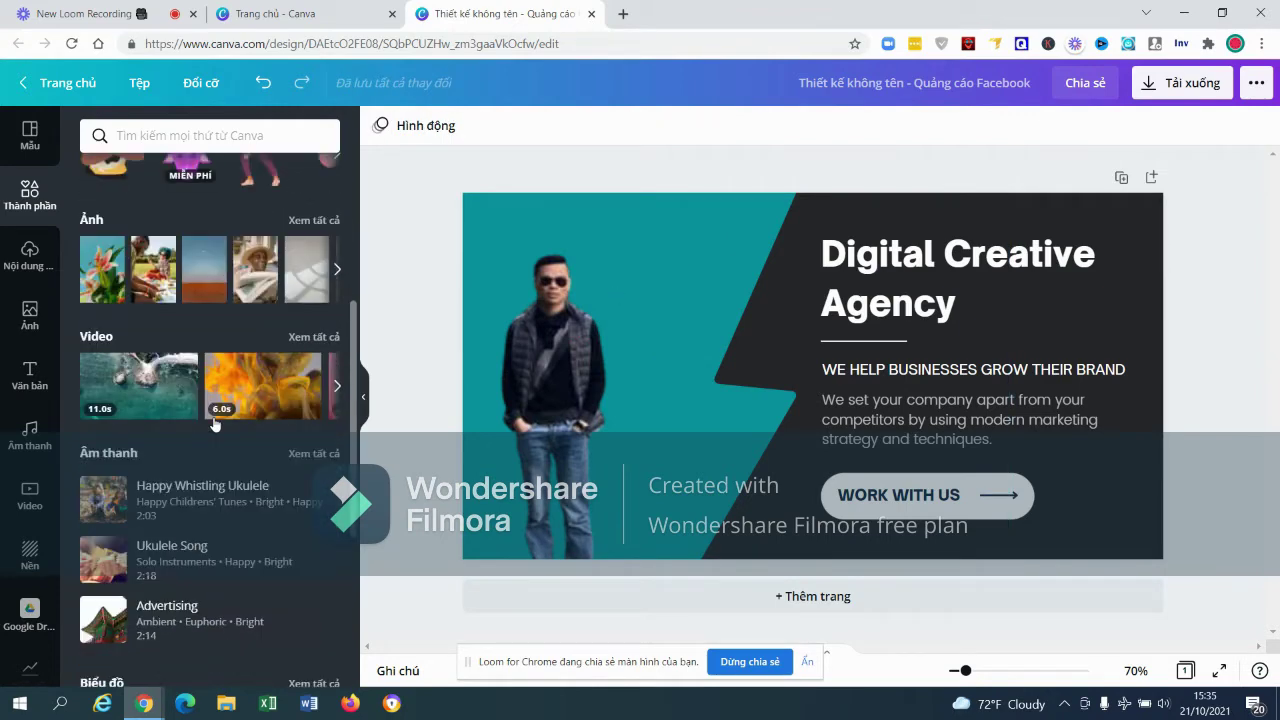
scroll(225, 410, up, 4)
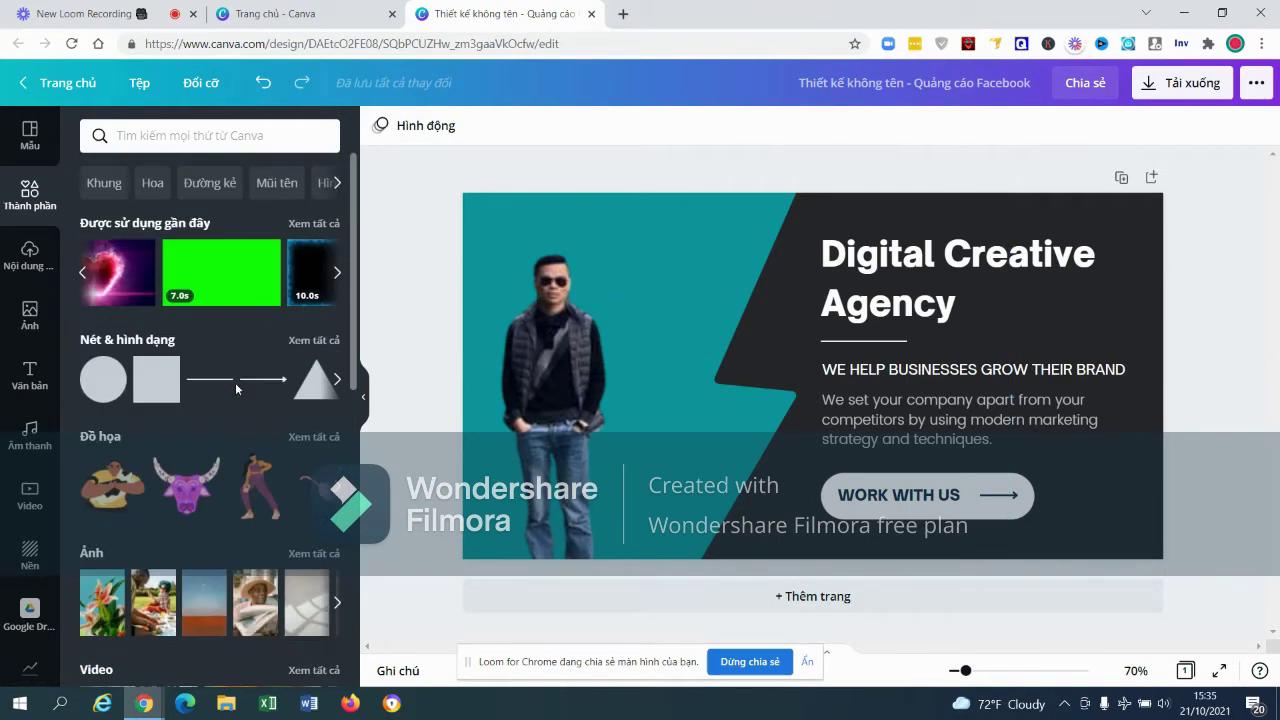
click(96, 184)
click(147, 175)
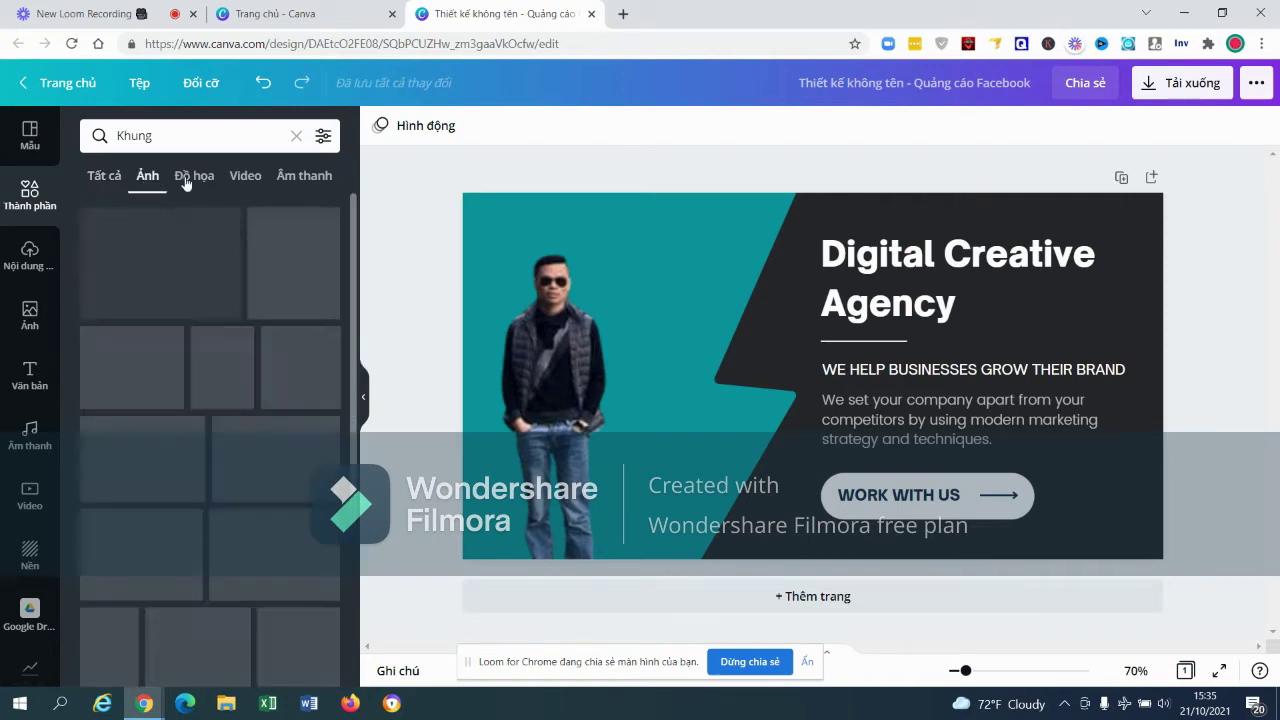
click(190, 177)
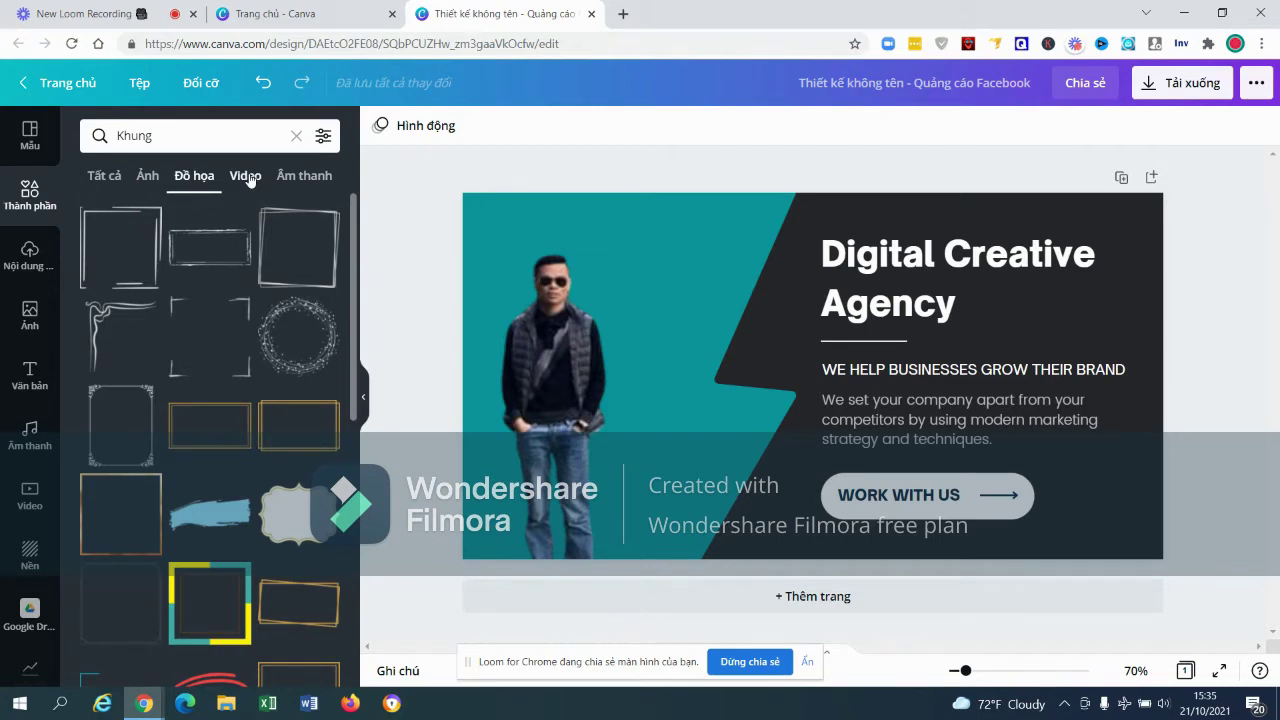
click(247, 176)
click(300, 176)
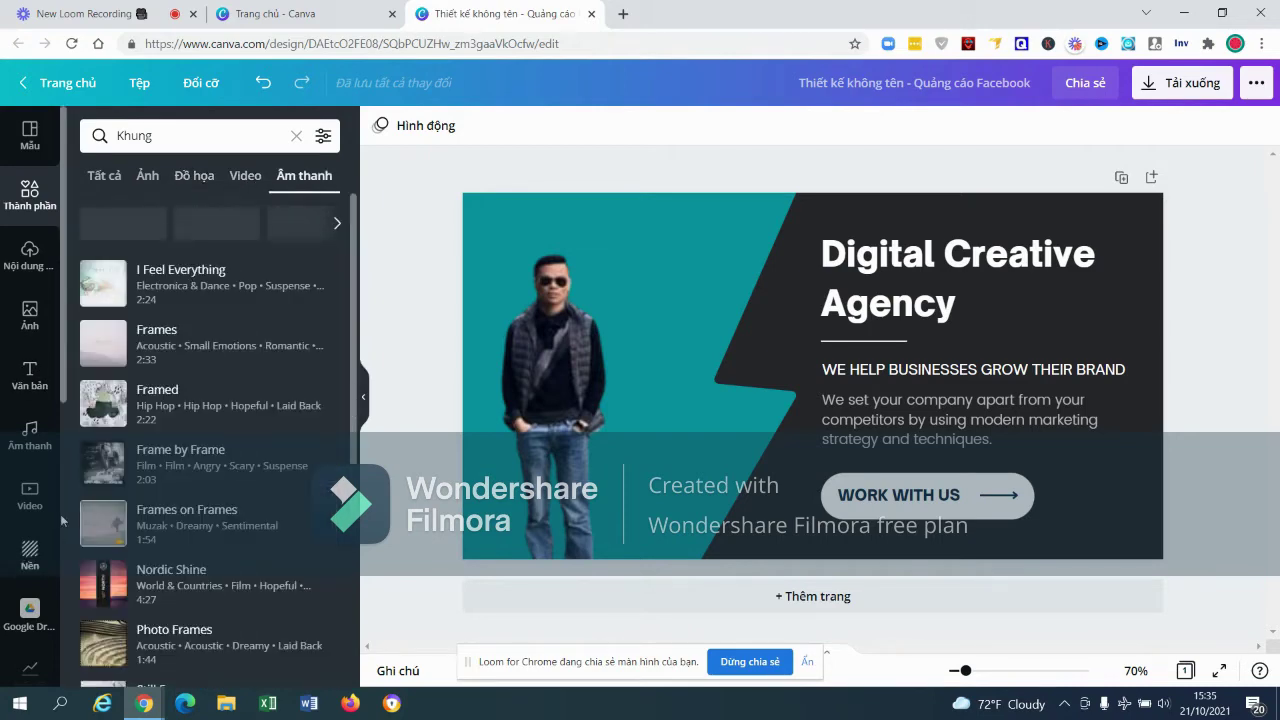
click(196, 177)
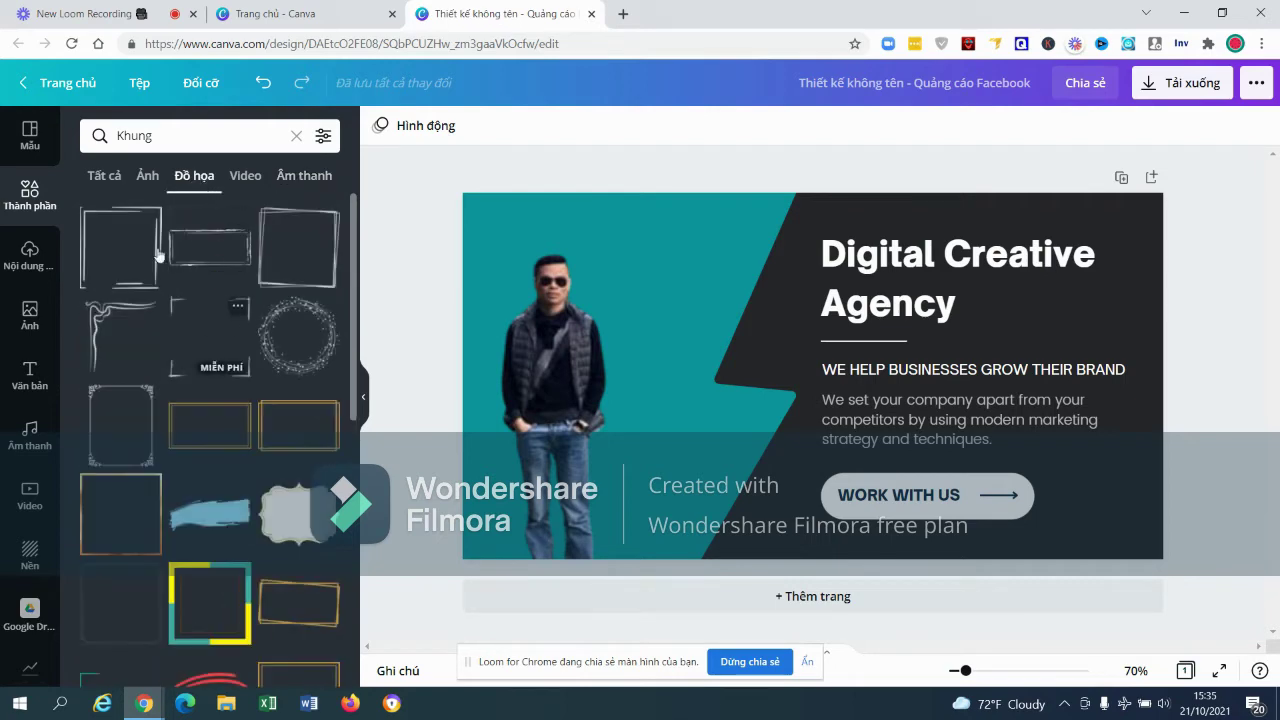
click(105, 178)
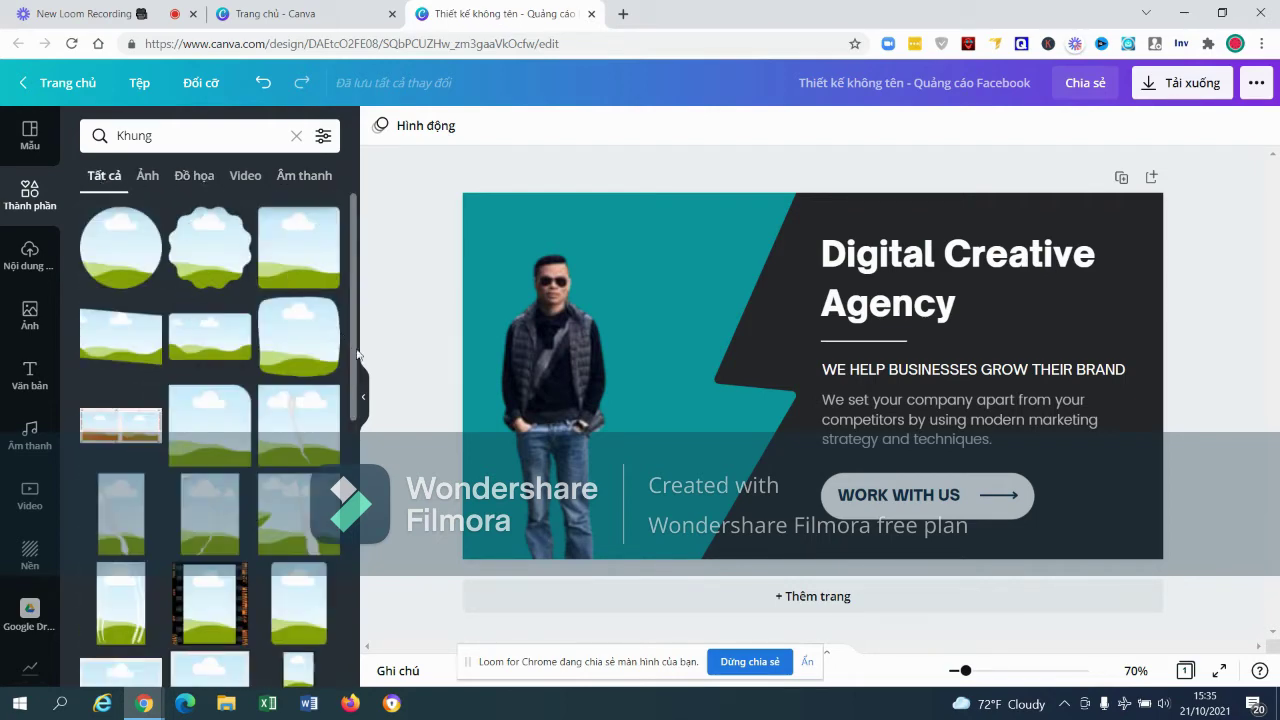
scroll(345, 345, down, 3)
scroll(220, 440, down, 3)
scroll(220, 440, down, 3)
scroll(220, 440, down, 3)
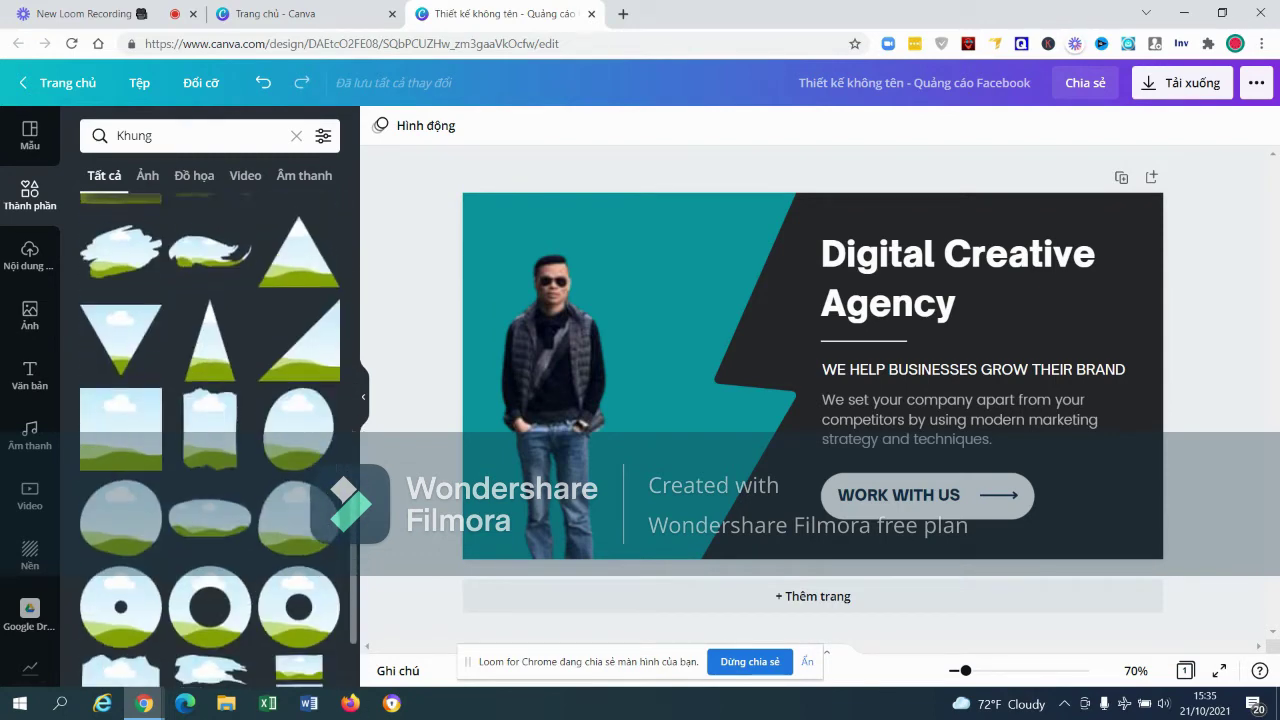
scroll(220, 440, down, 2)
drag(352, 590, 305, 18)
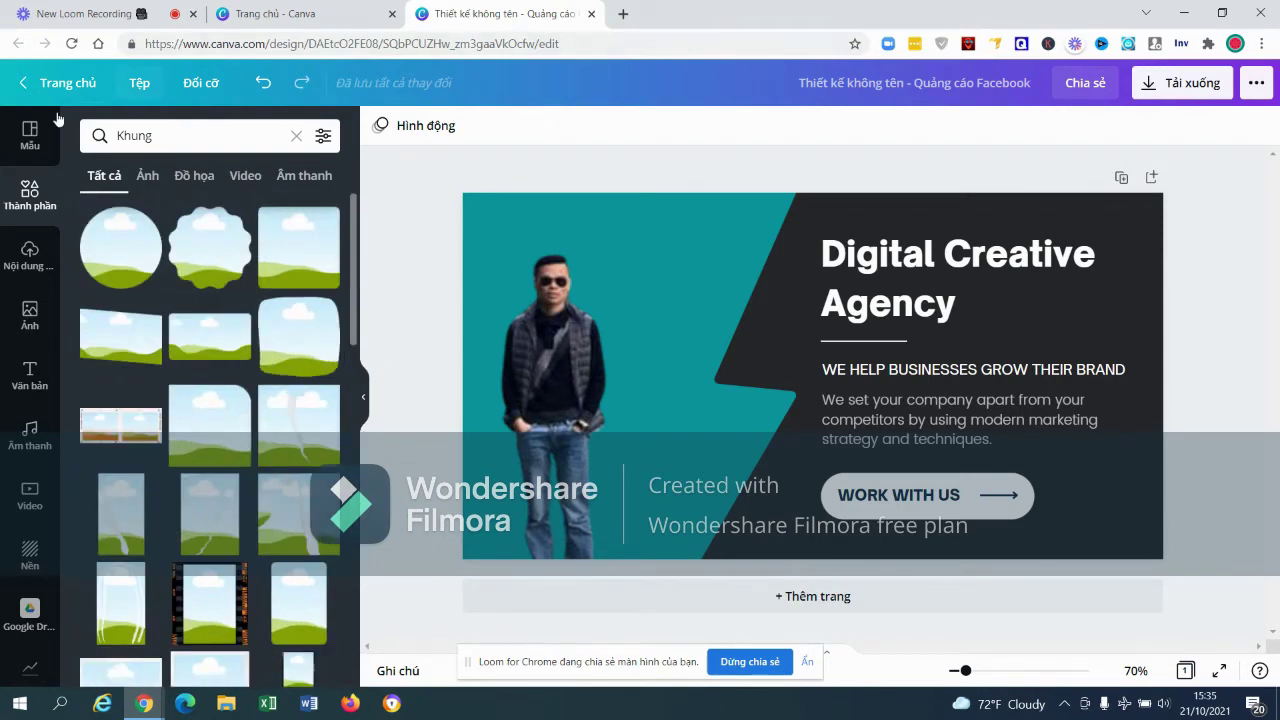
click(36, 134)
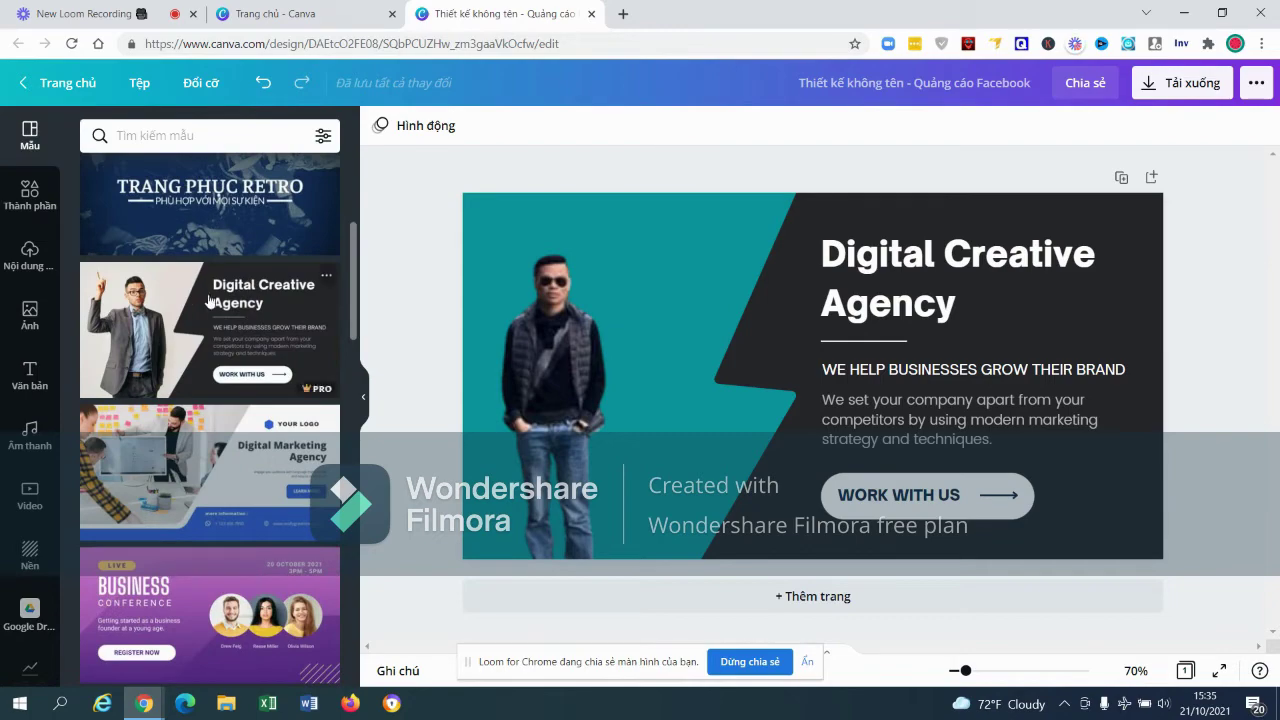
scroll(150, 300, down, 4)
scroll(150, 300, down, 4)
scroll(150, 300, down, 4)
click(6, 200)
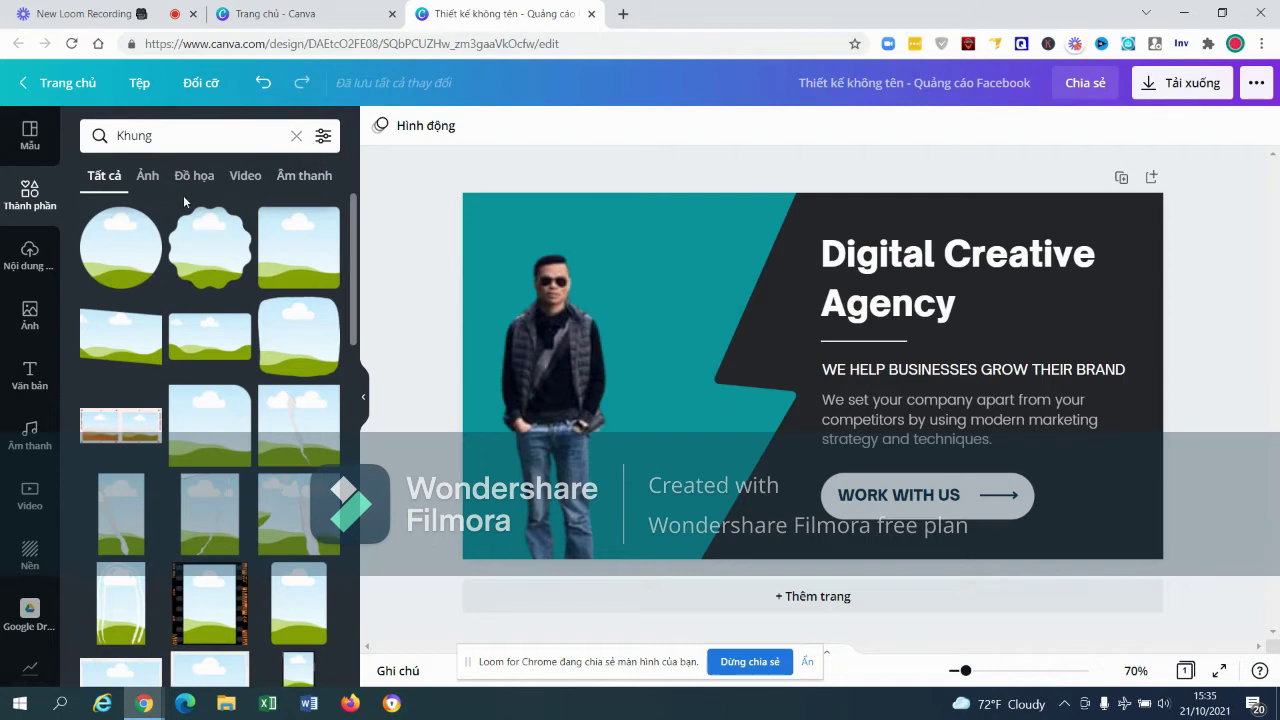
click(319, 139)
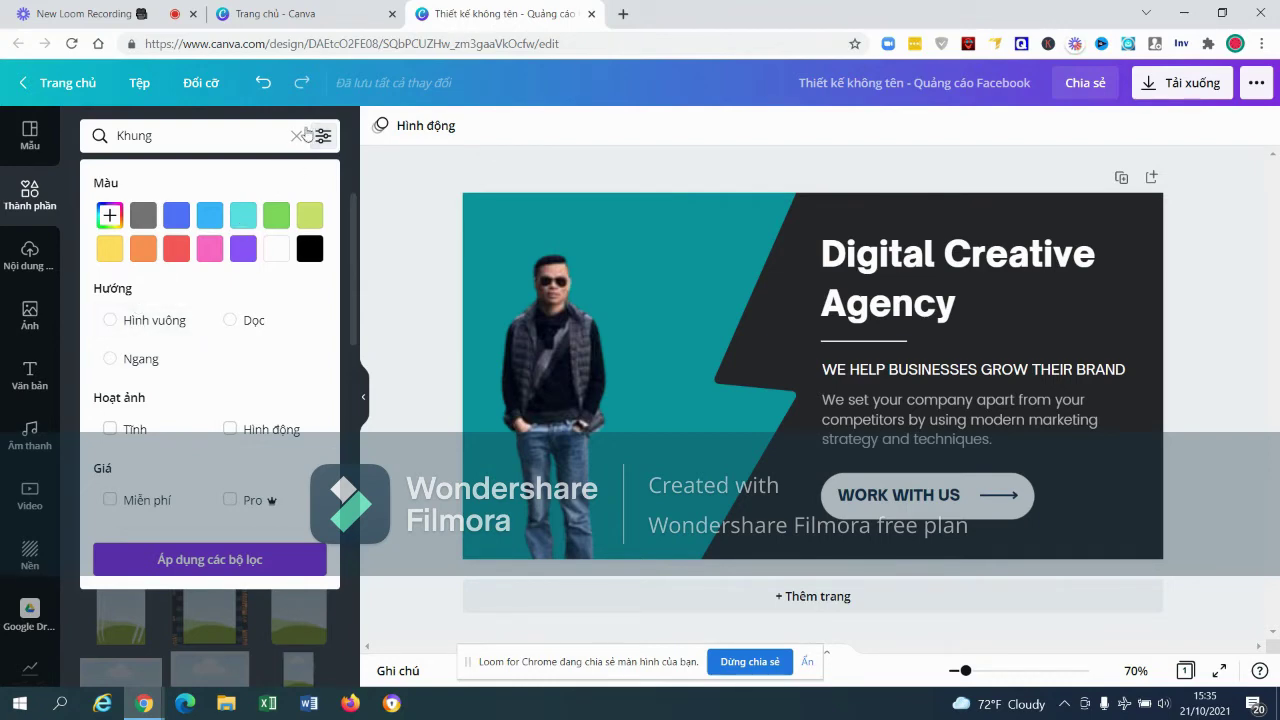
click(297, 135)
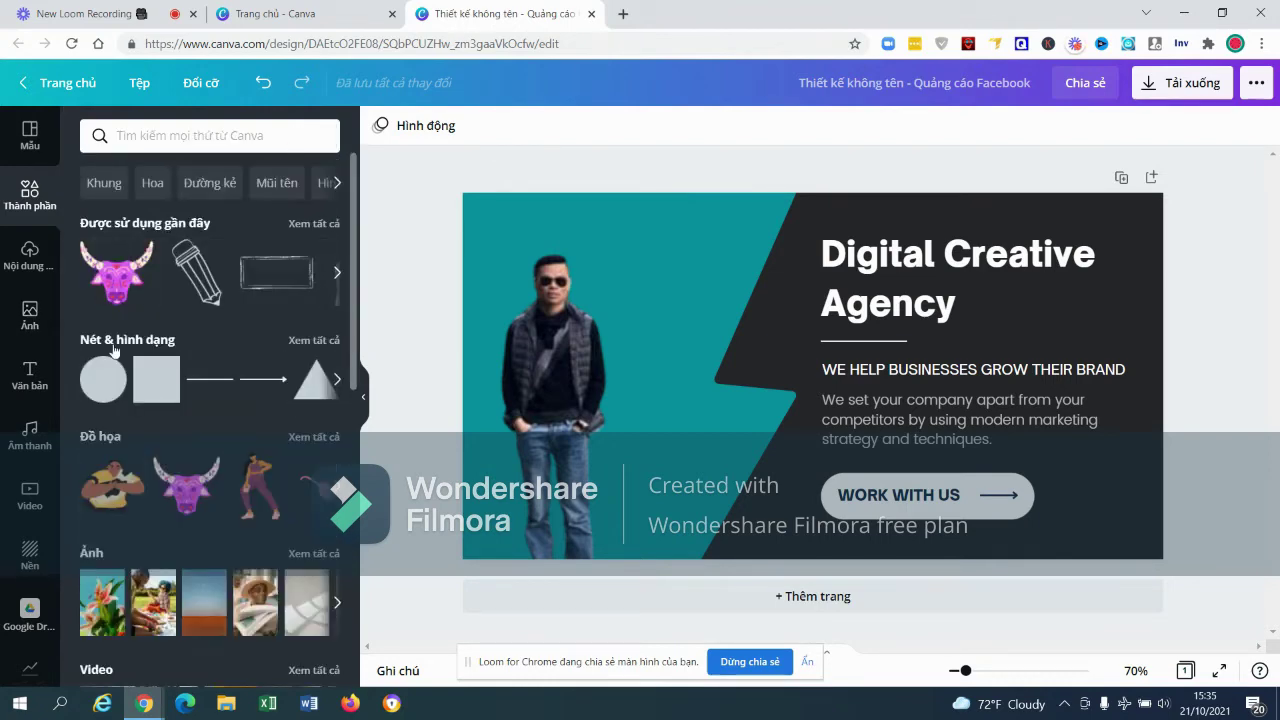
Browse recently used elements and the Trái tim heart graphics, then clear that search.
click(337, 272)
click(337, 272)
click(337, 272)
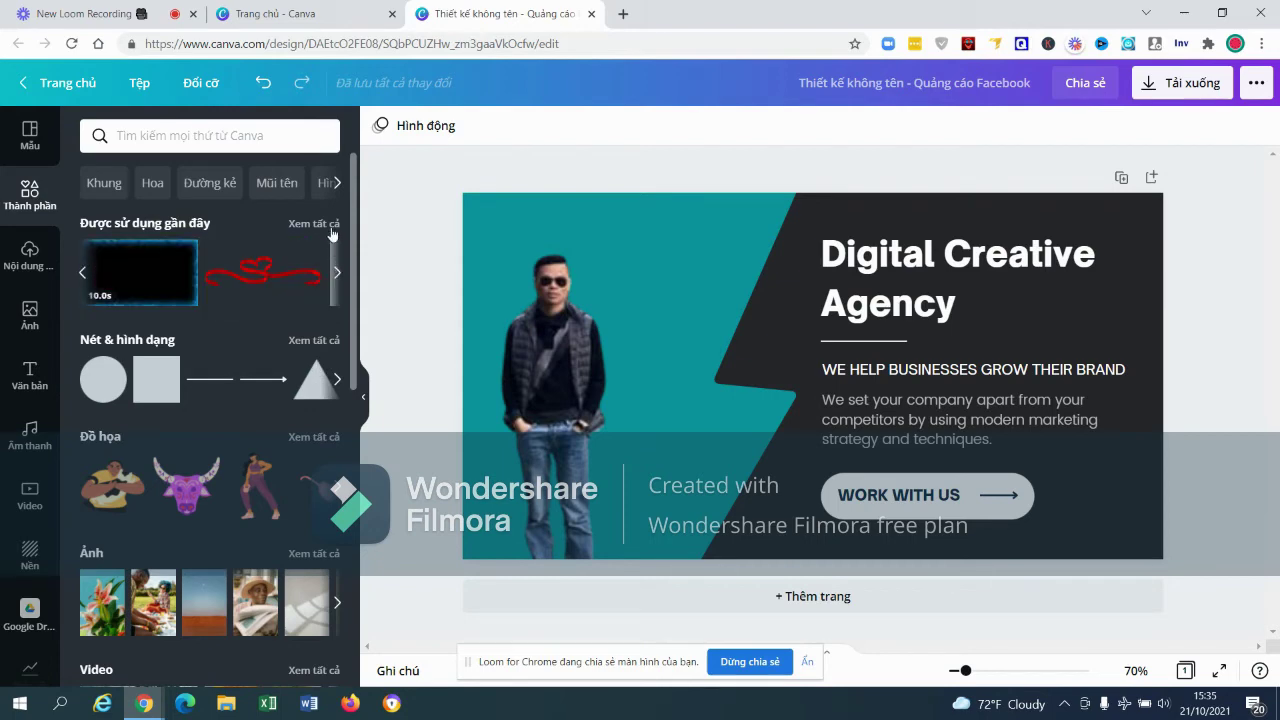
click(338, 183)
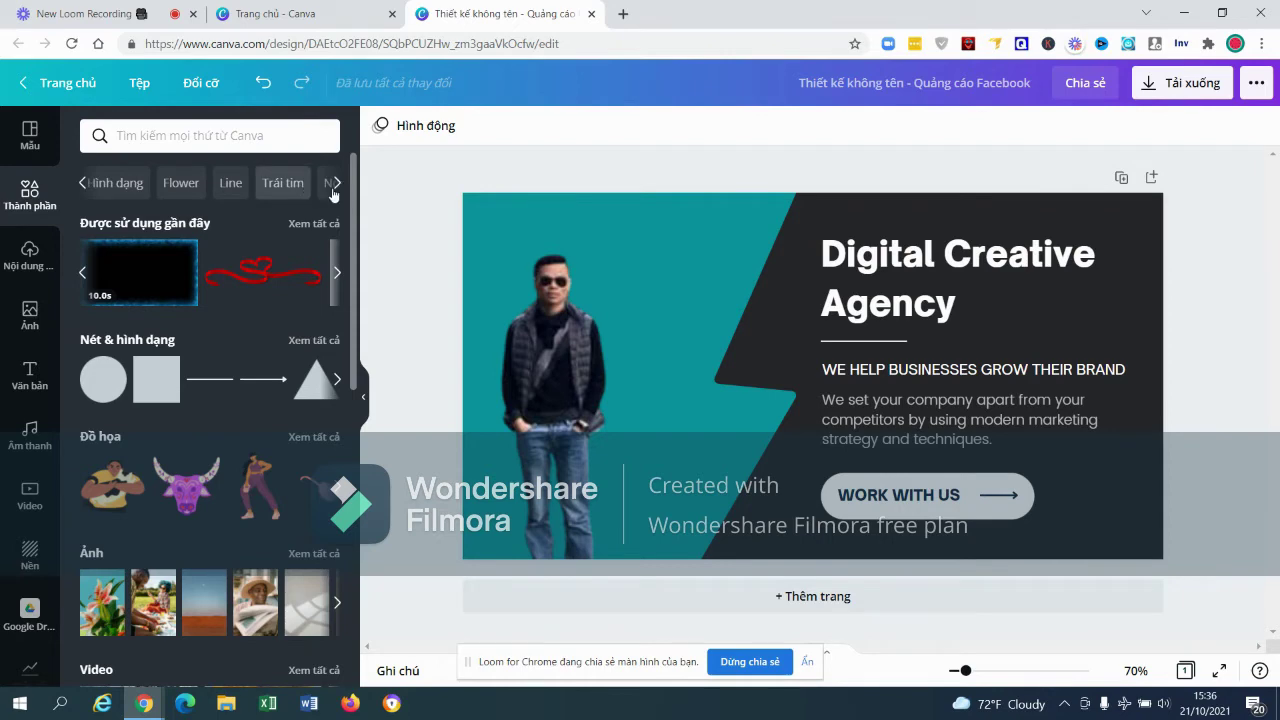
click(282, 183)
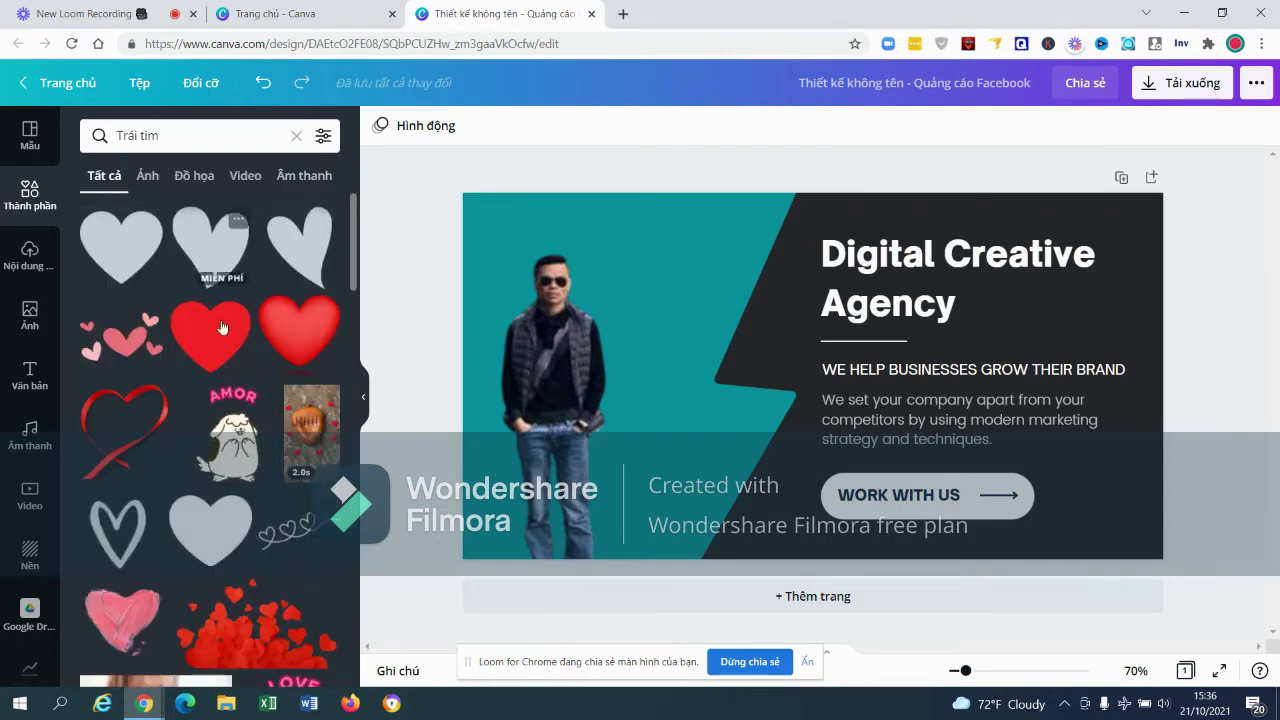
scroll(290, 482, down, 2)
scroll(290, 470, up, 2)
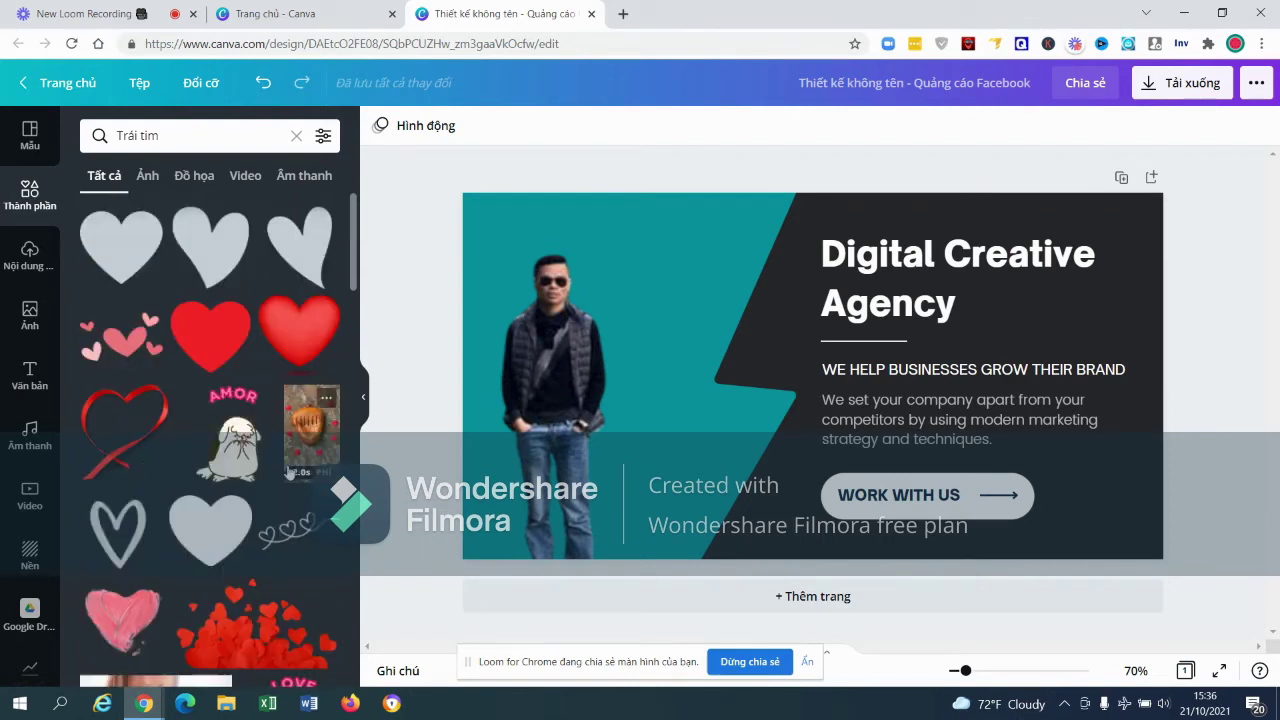
click(295, 136)
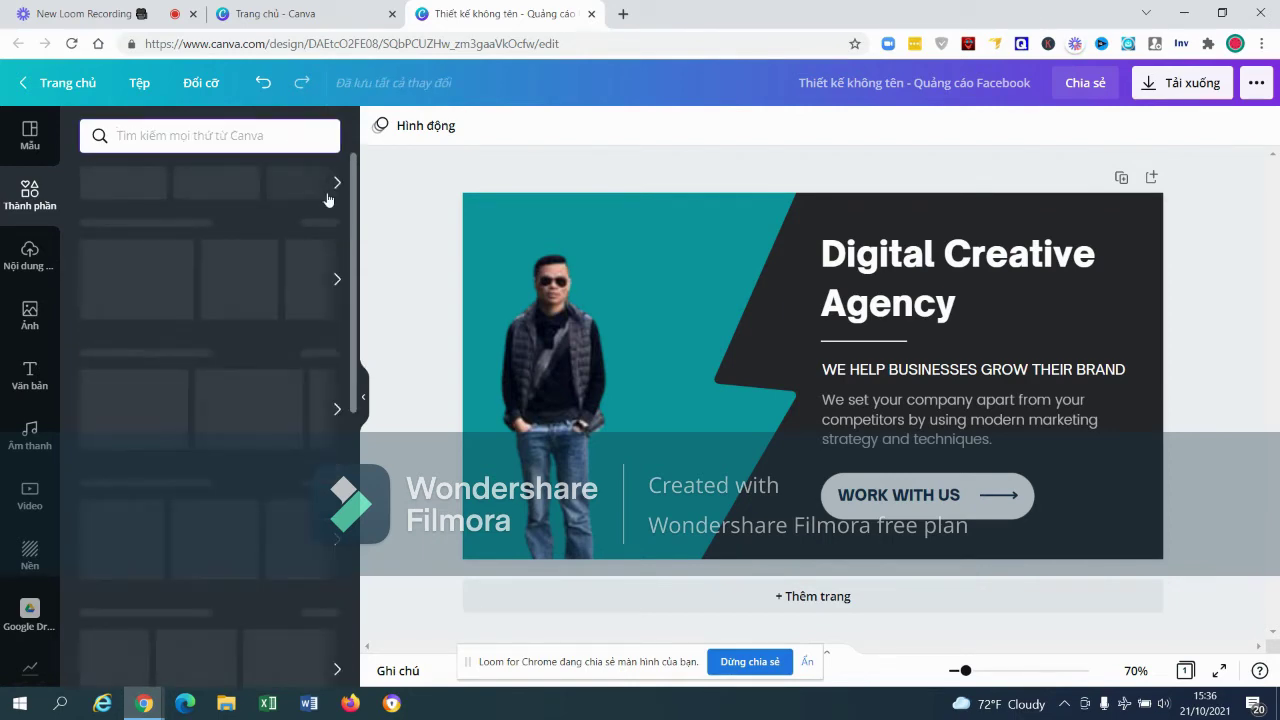
Look through the Mũi tên arrow graphics, then switch to the Flower graphics.
click(280, 184)
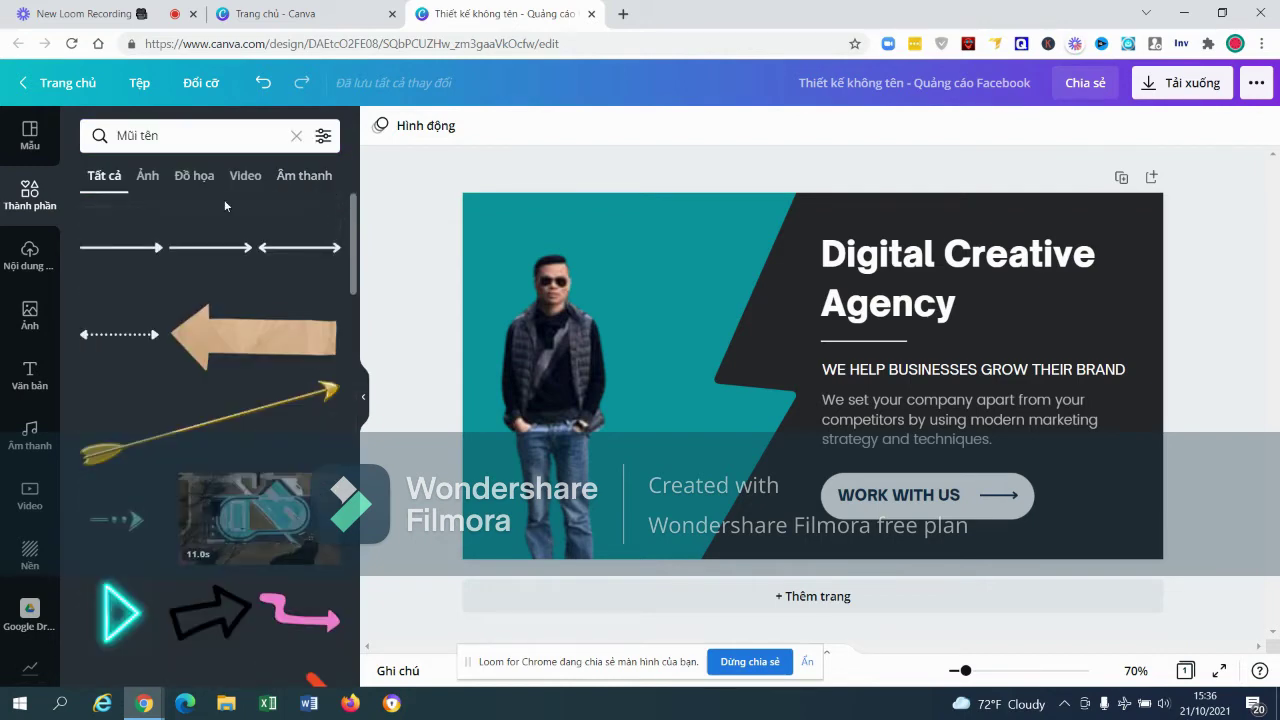
click(297, 137)
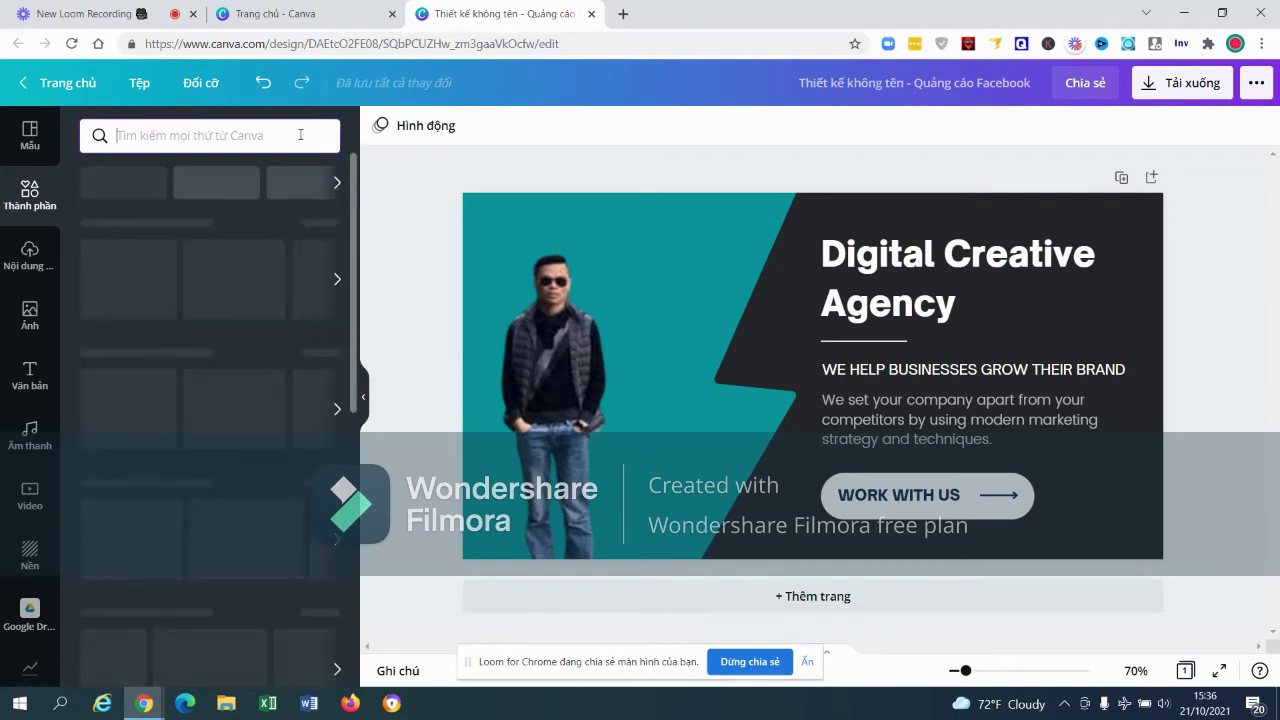
click(337, 184)
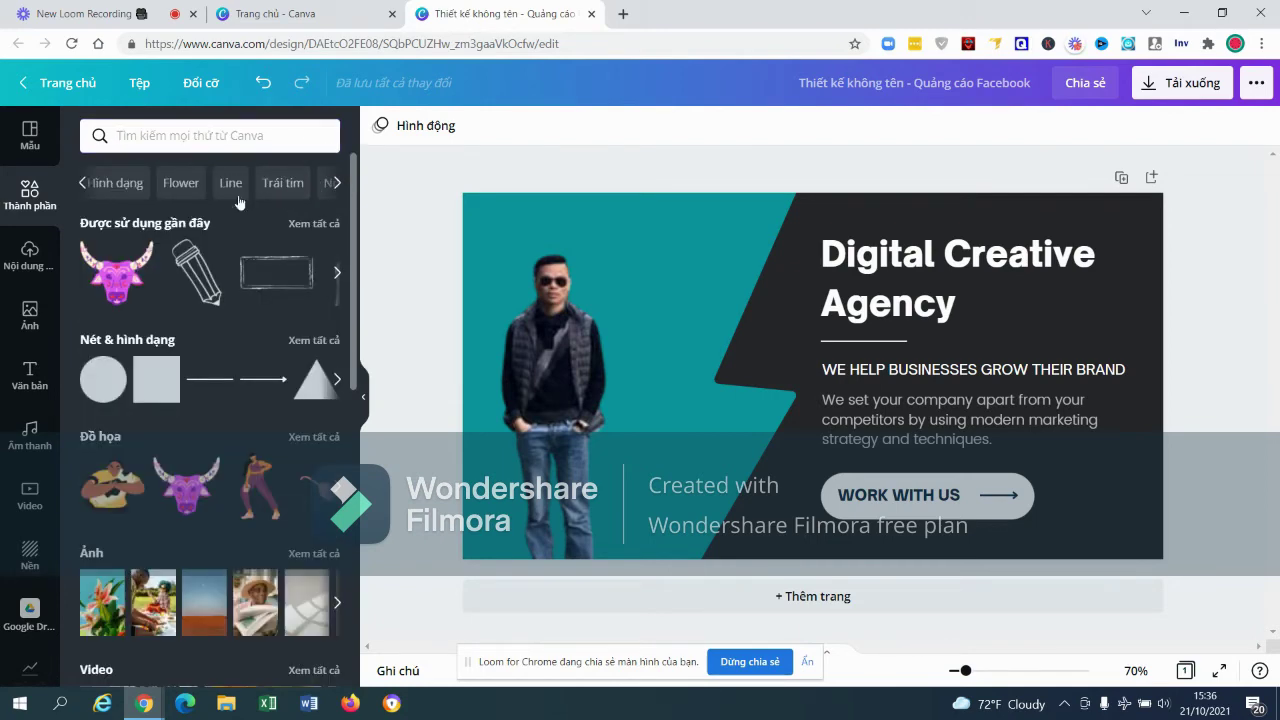
click(175, 184)
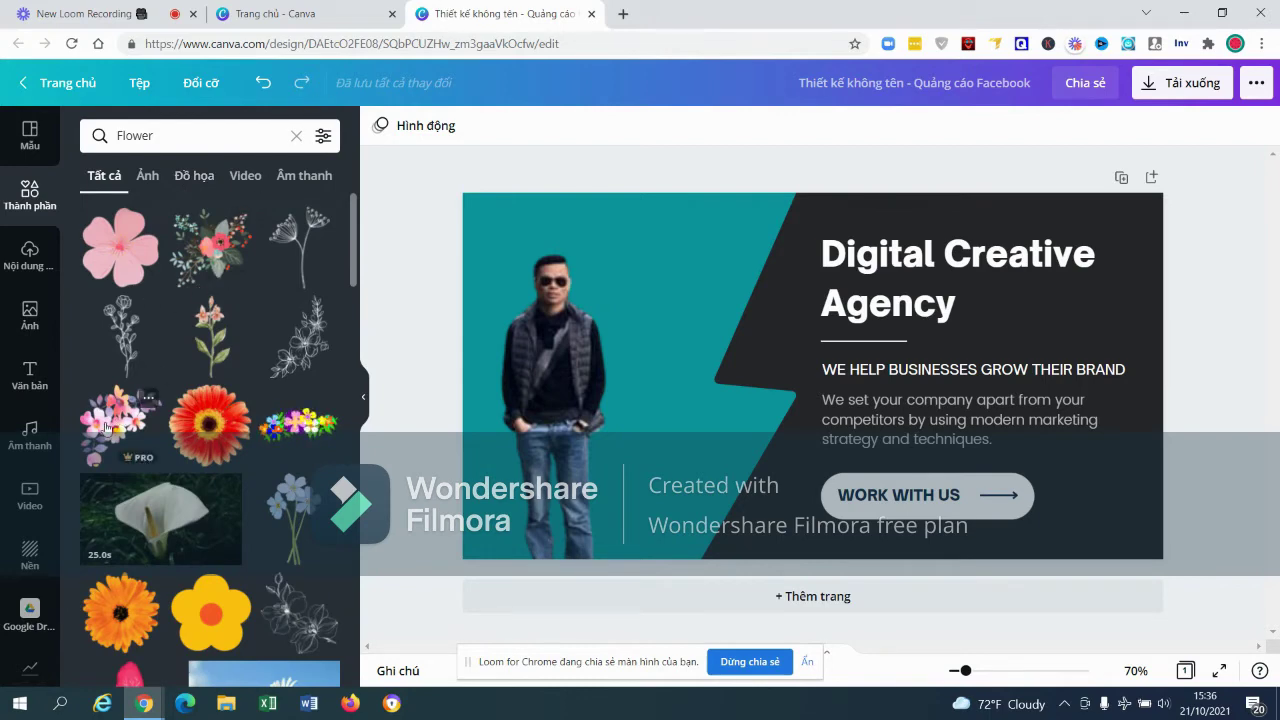
Add a small pink flower cluster in the poster's top-left corner.
drag(105, 427, 428, 203)
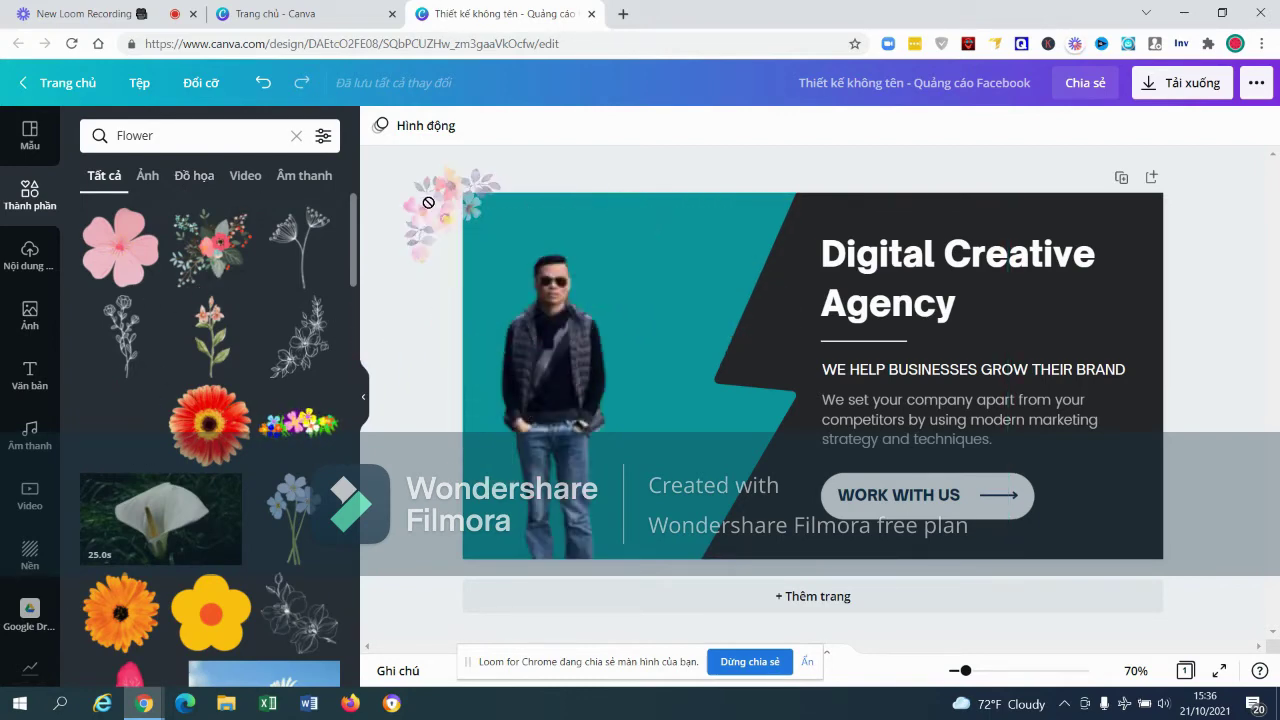
mouse_move(428, 203)
mouse_down()
mouse_move(482, 262)
mouse_move(1010, 370)
mouse_up()
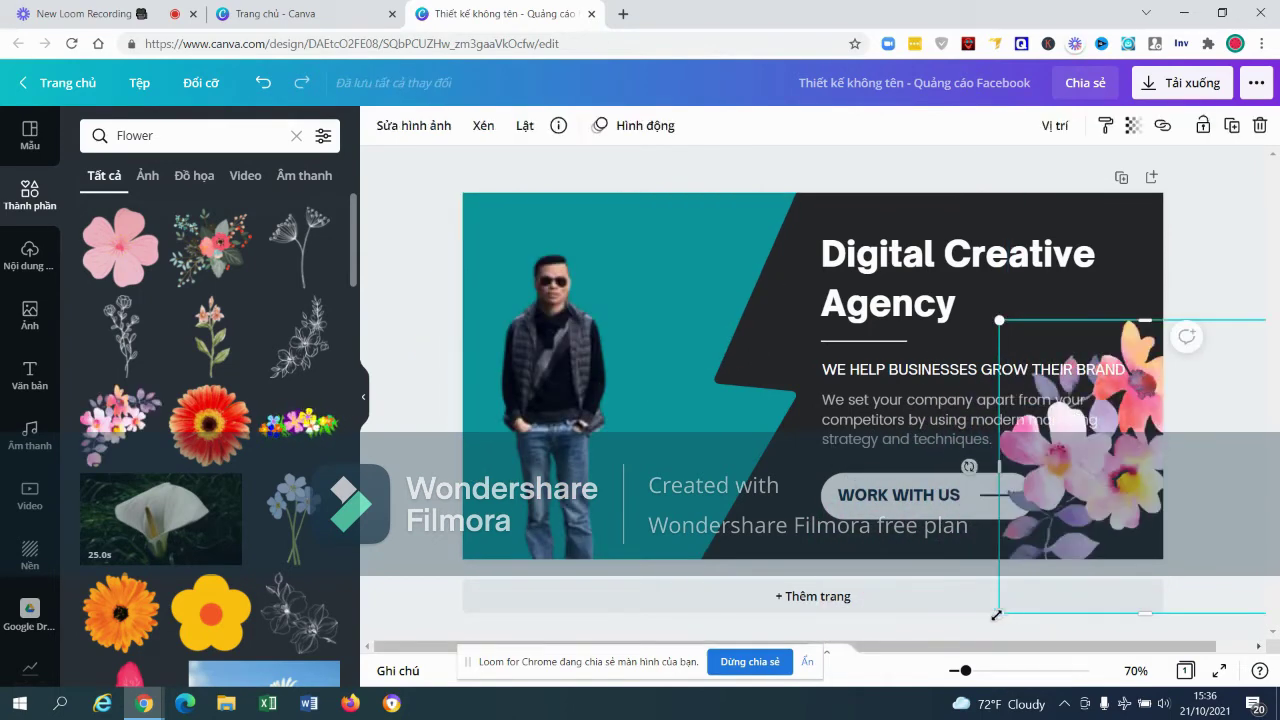
drag(996, 615, 1157, 454)
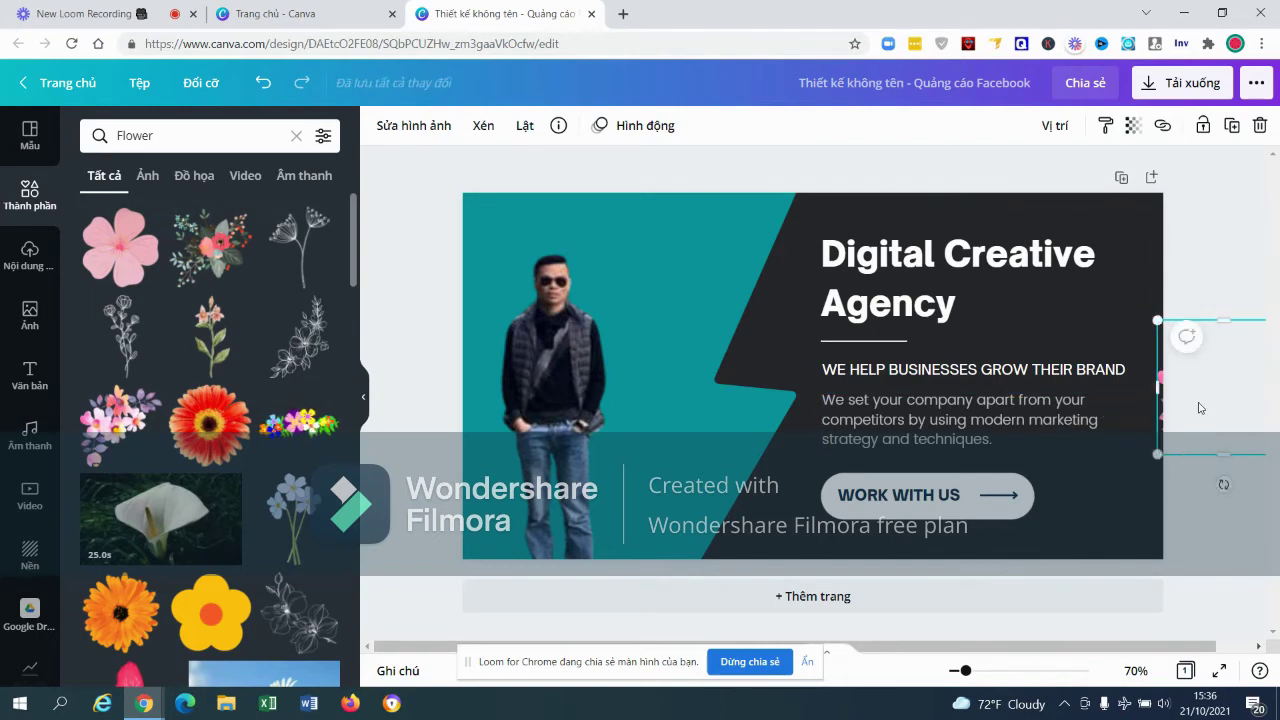
drag(1200, 408, 481, 260)
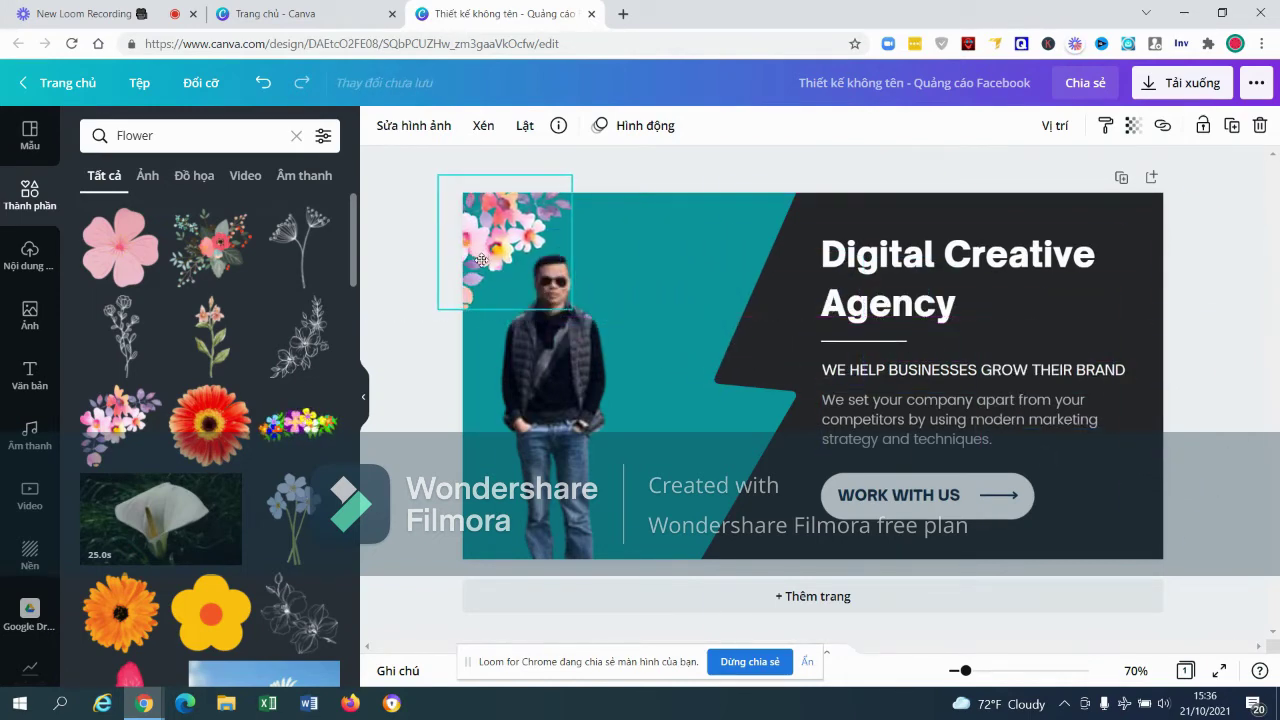
drag(481, 260, 490, 248)
click(405, 236)
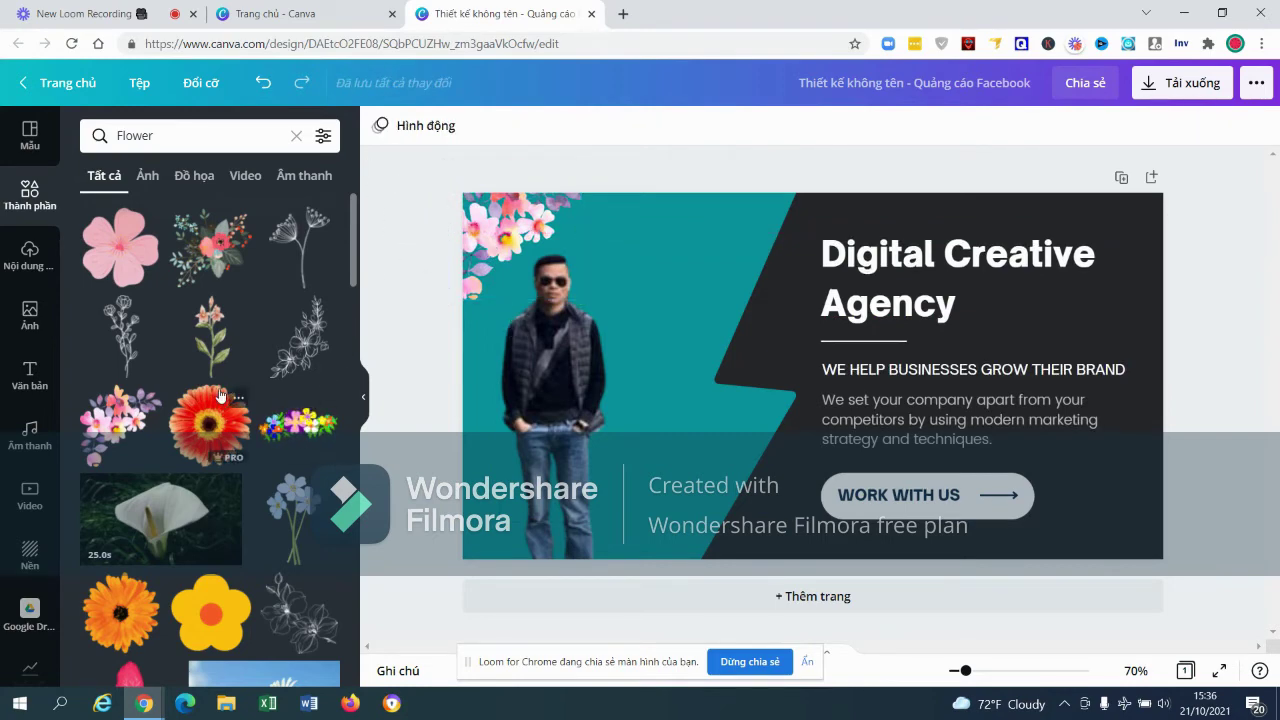
Add a small pink flower sprig beside the man's feet.
drag(201, 348, 674, 395)
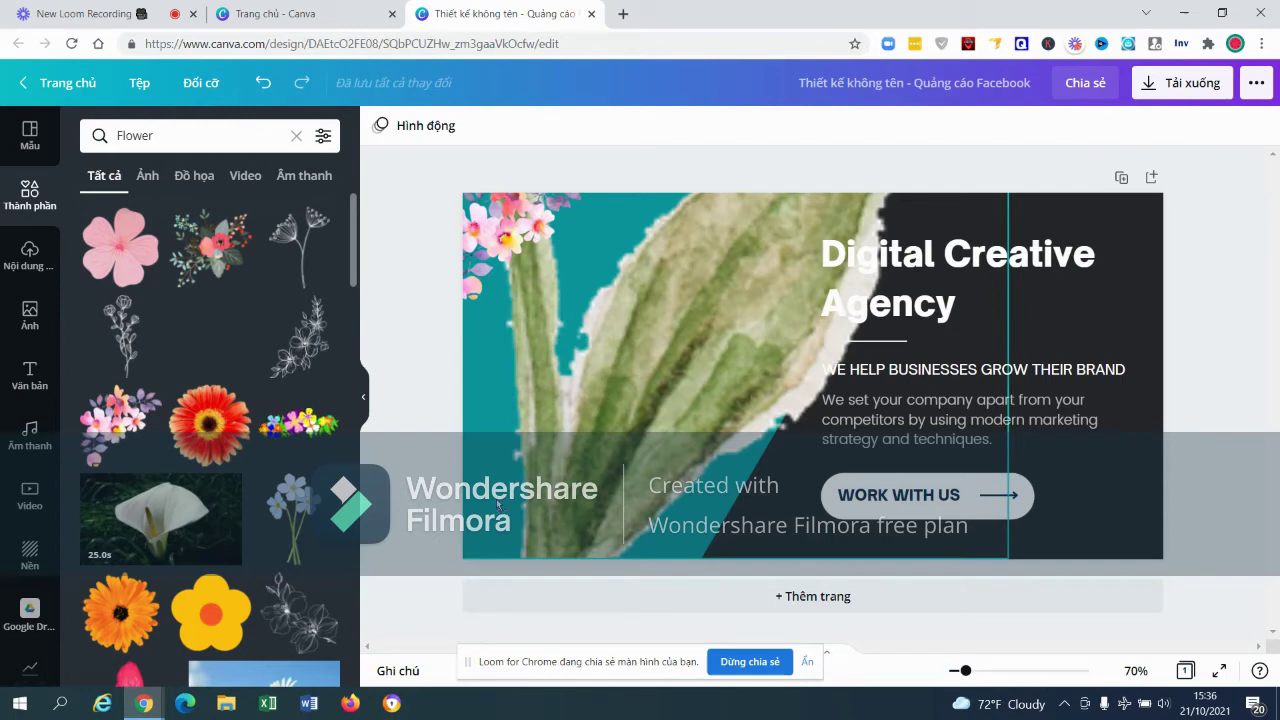
drag(497, 505, 1205, 343)
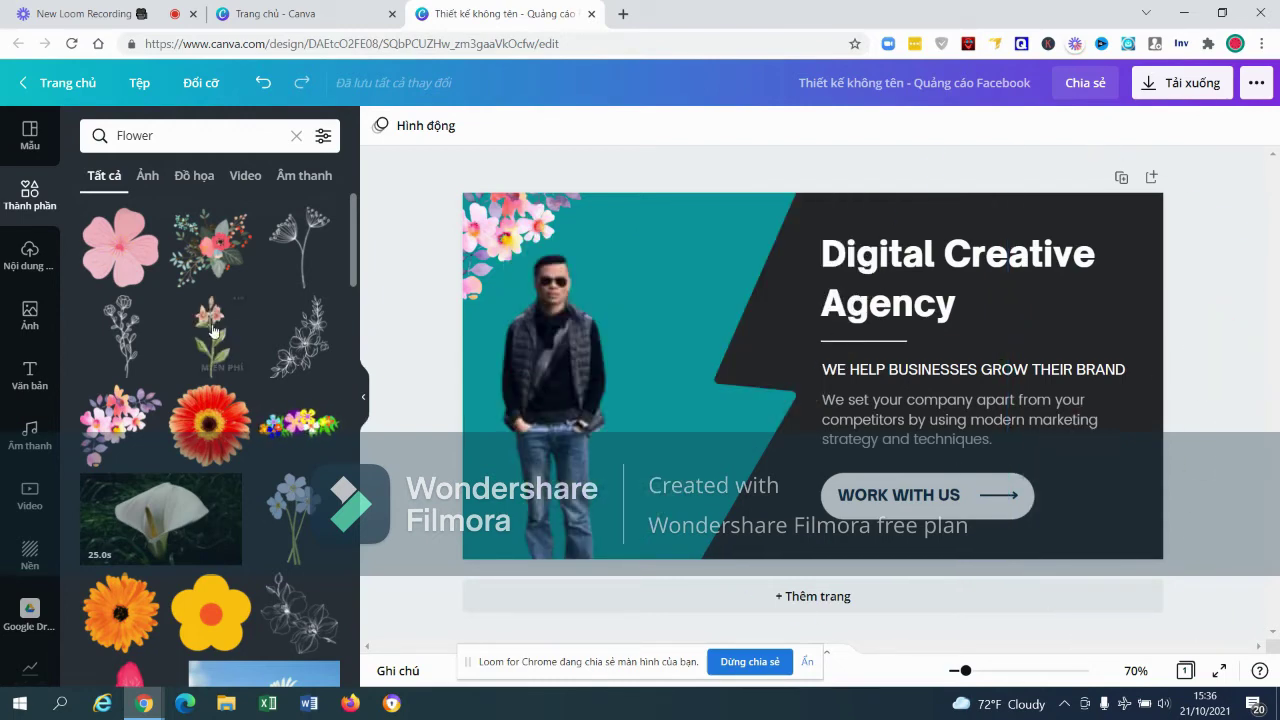
drag(212, 330, 1100, 400)
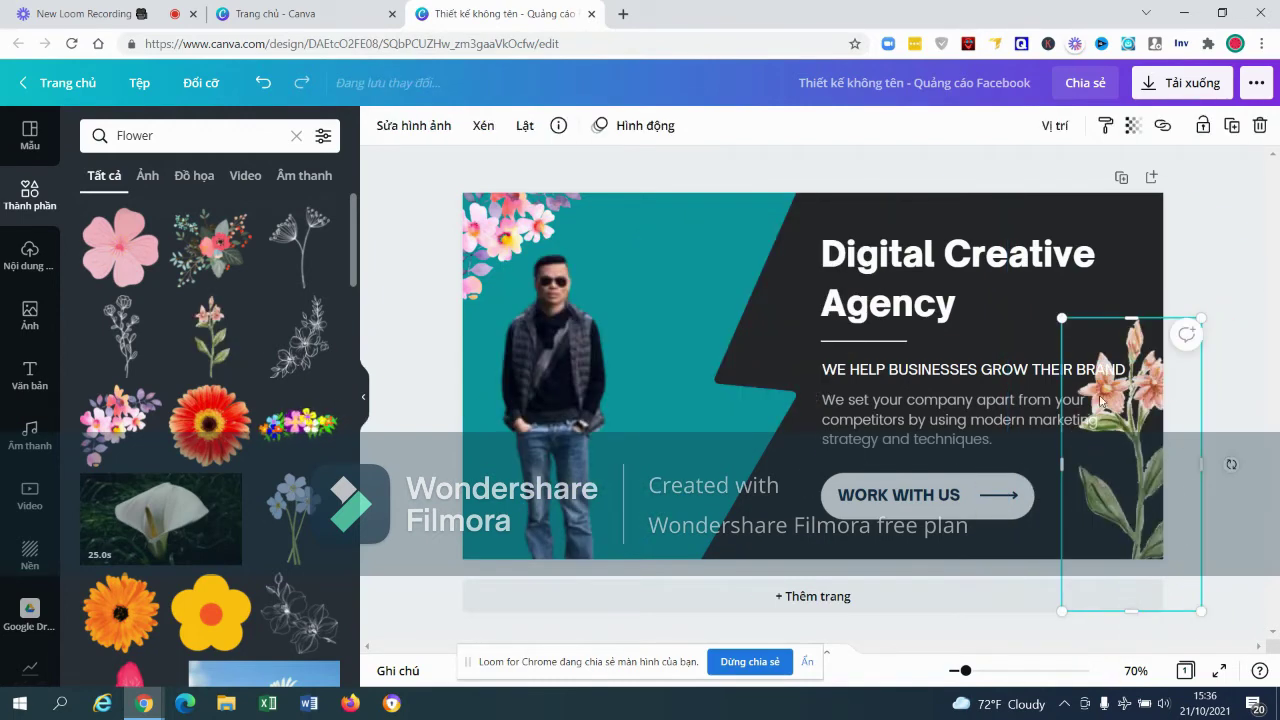
drag(1064, 617, 1082, 390)
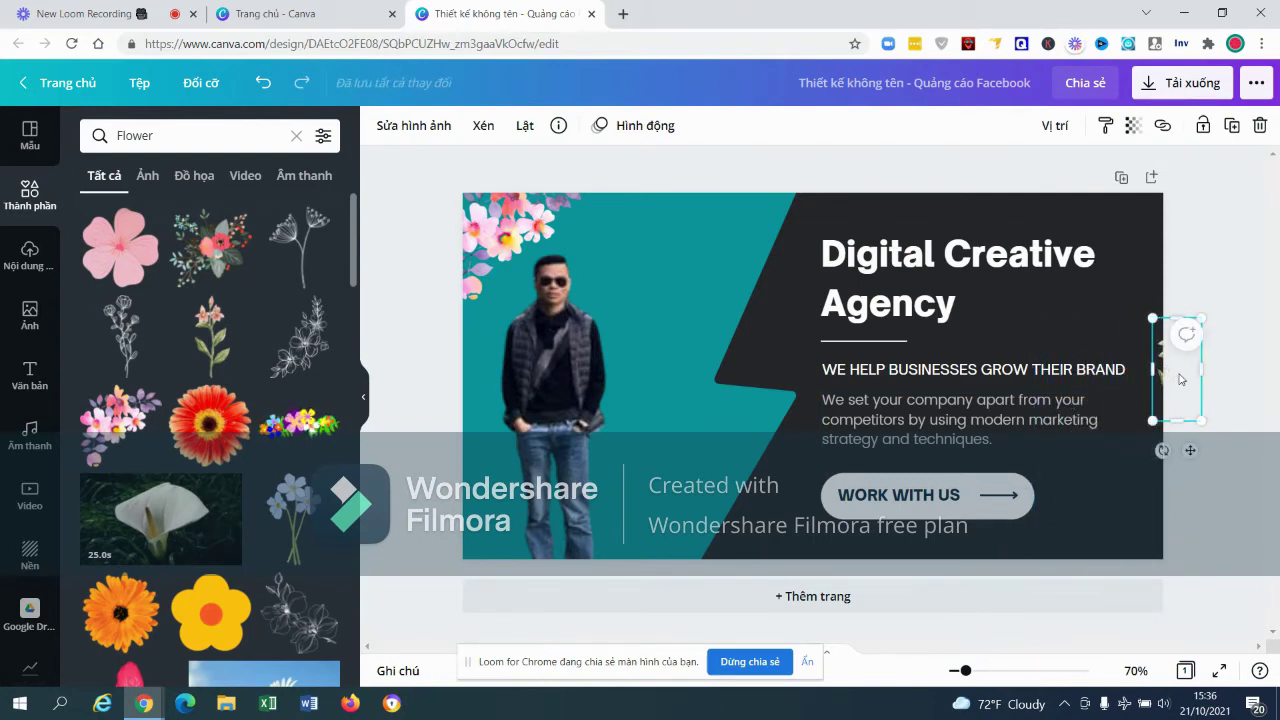
mouse_move(1177, 369)
mouse_down()
mouse_move(513, 520)
mouse_move(1170, 250)
mouse_move(478, 505)
mouse_up()
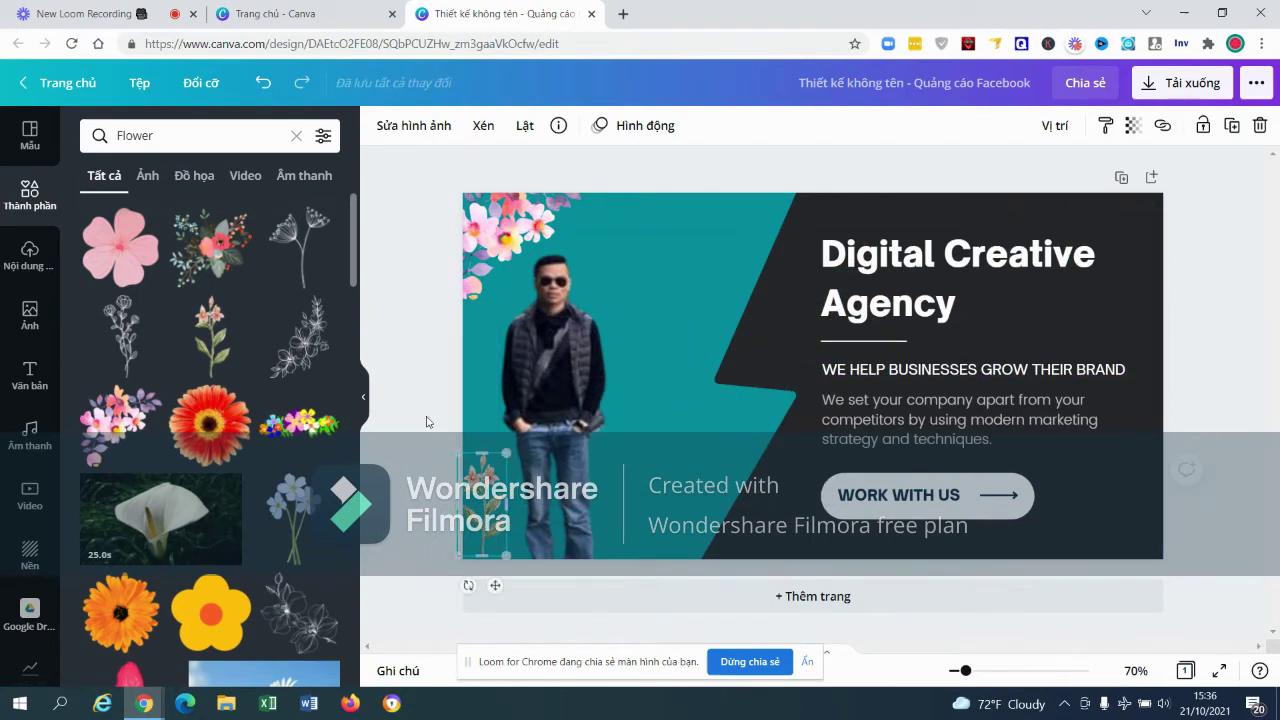
Place the sprig near the man's feet and replace the ad headline with 'luaa'.
click(406, 385)
click(984, 316)
click(1111, 288)
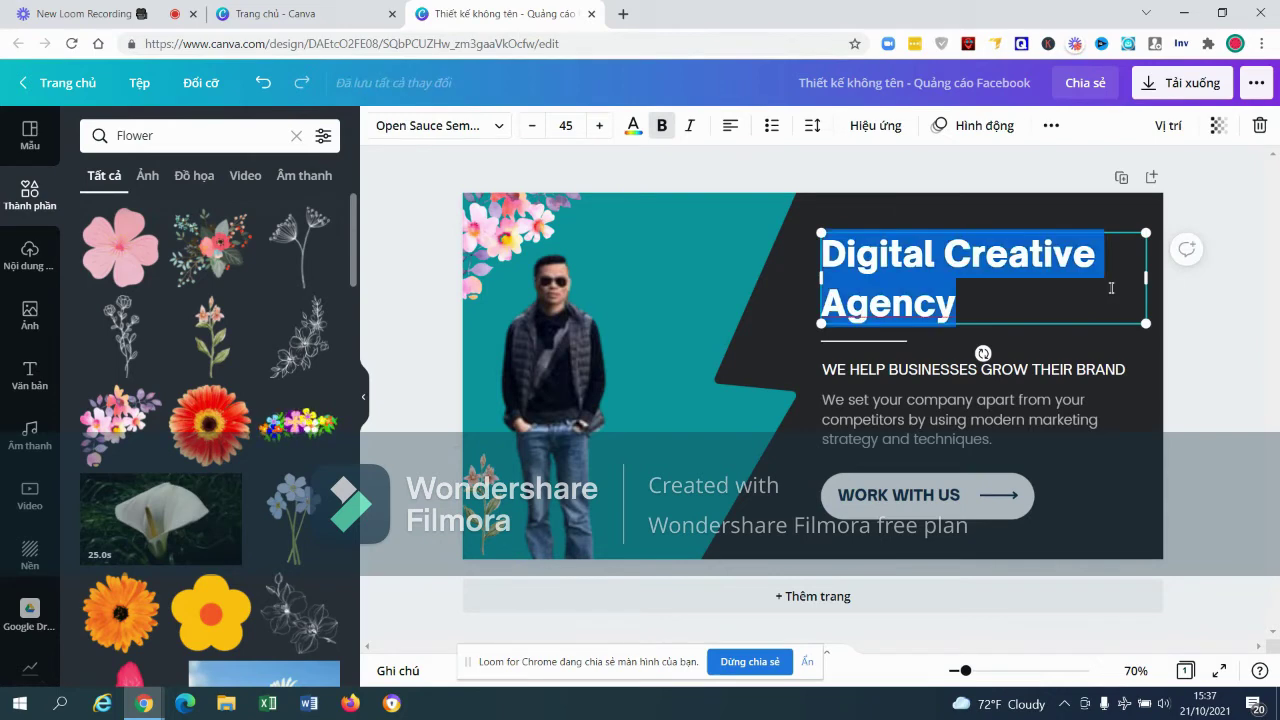
key(Delete)
text(luaa)
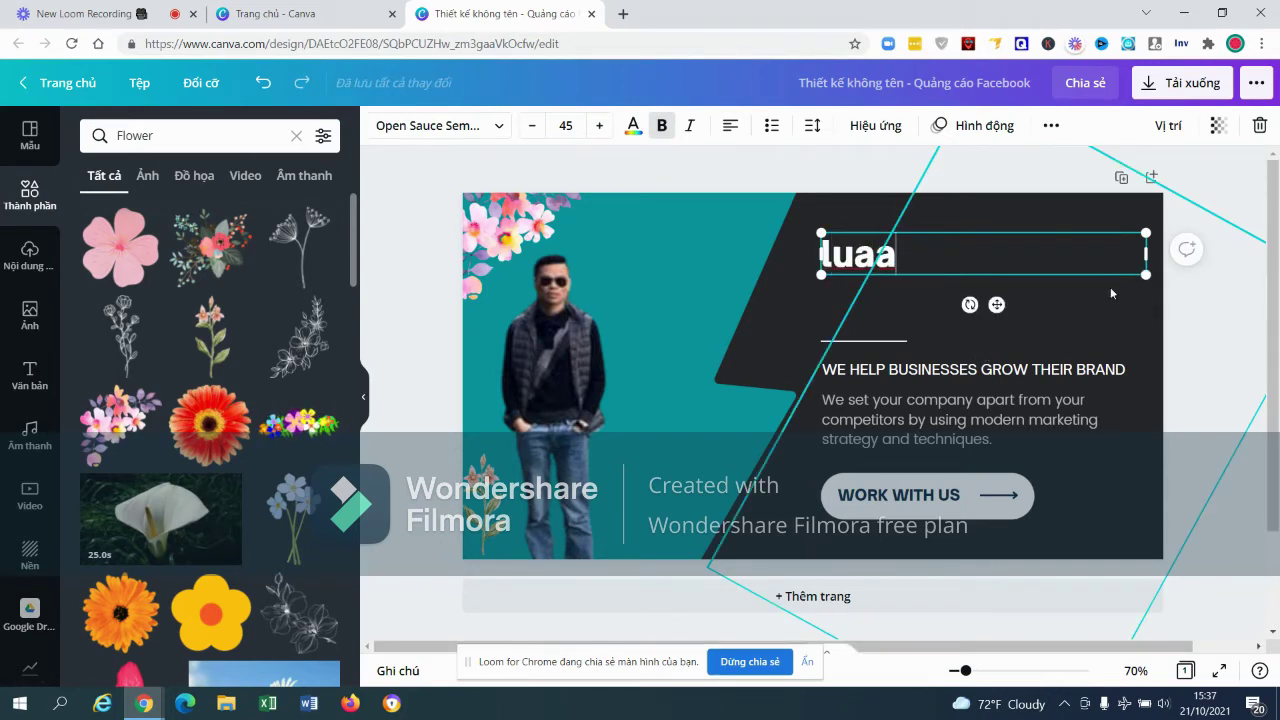
key(Return)
key(Return)
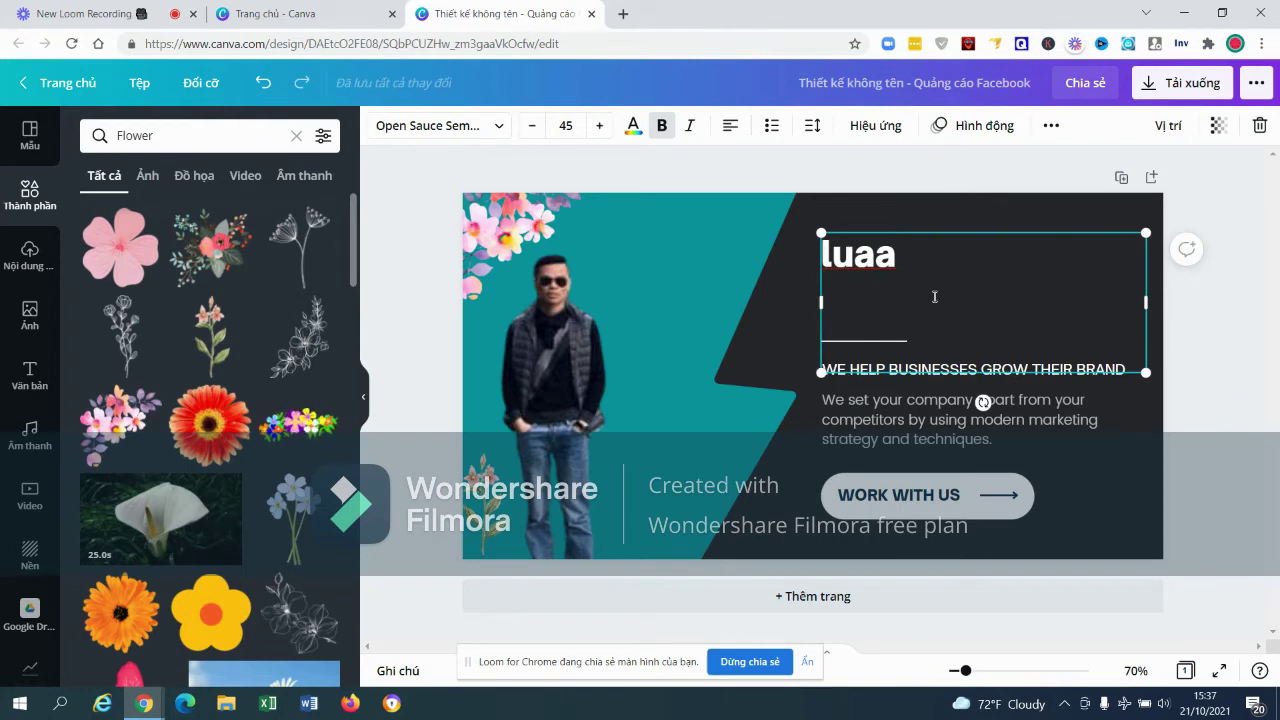
key(BackSpace)
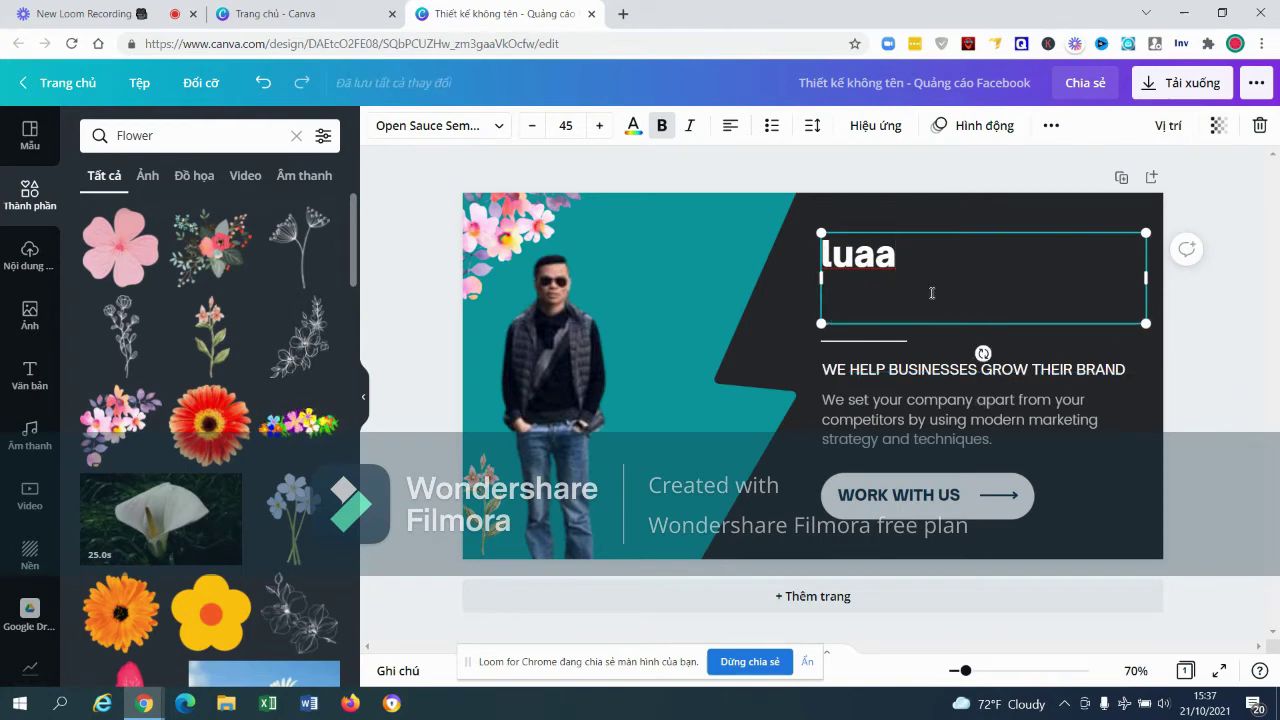
click(908, 390)
click(908, 378)
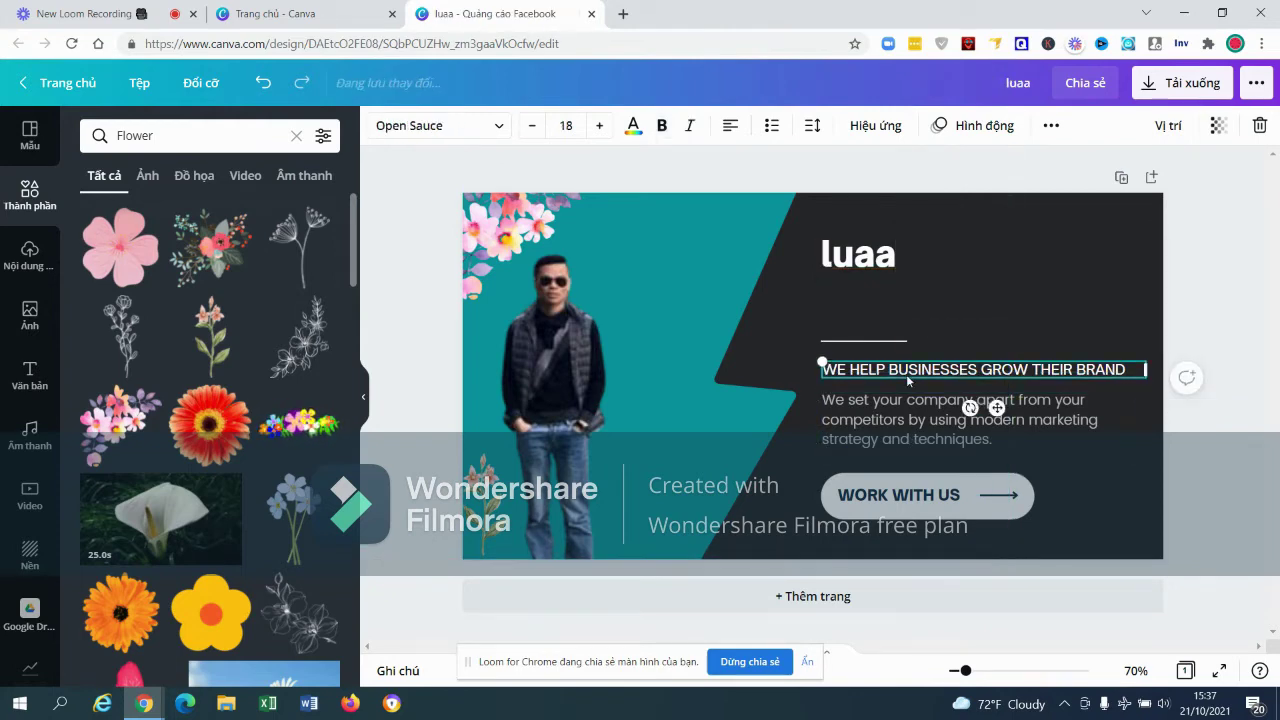
click(916, 252)
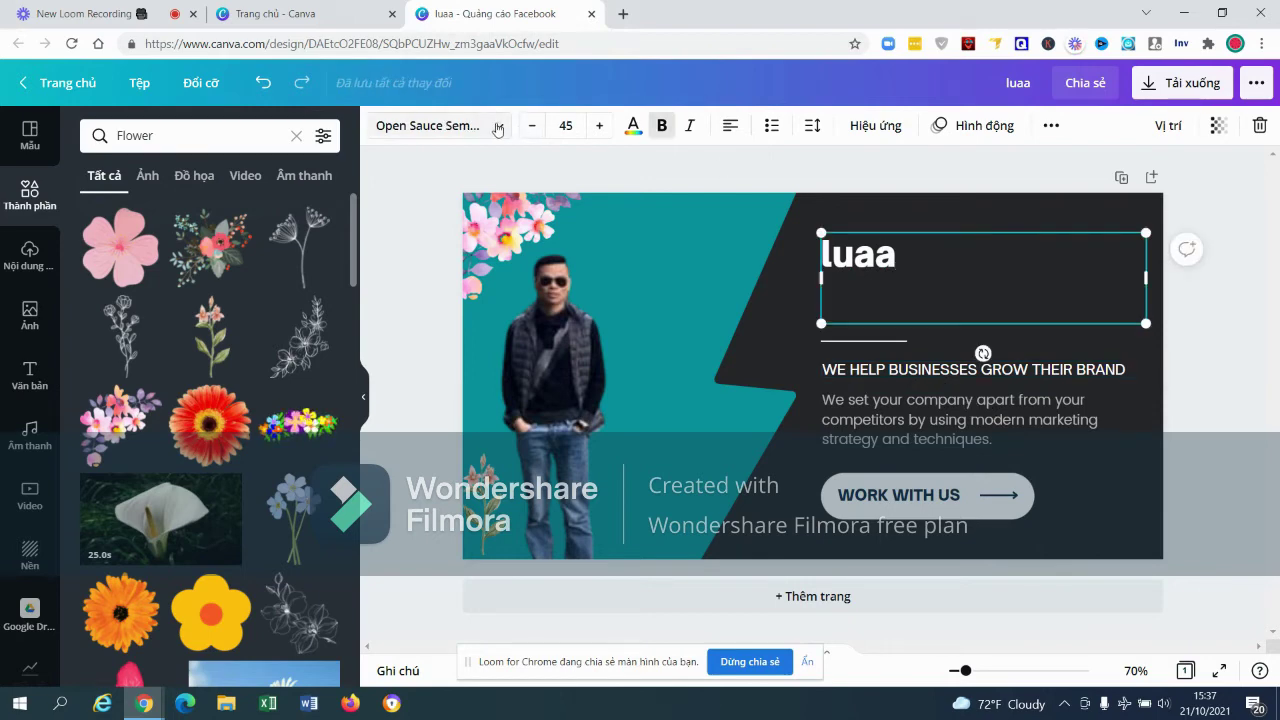
Set the 'luaa' headline in the Another Shabby font at size 41.
click(430, 125)
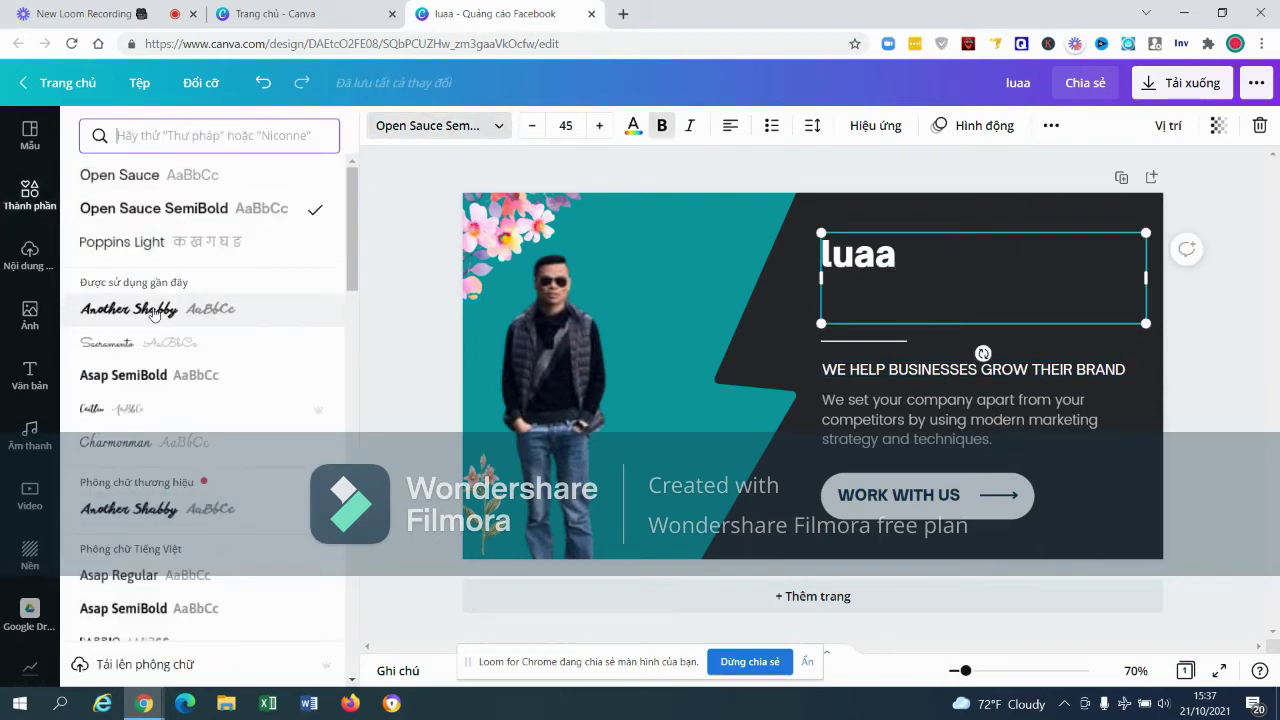
click(153, 311)
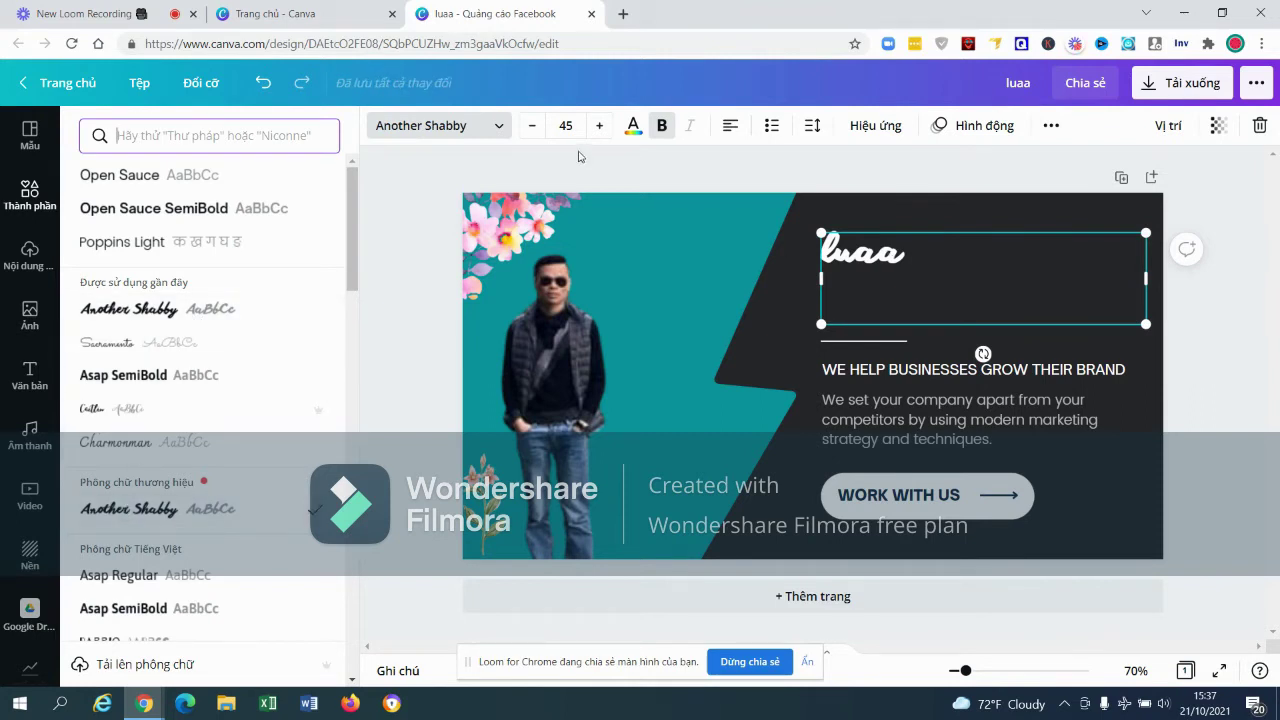
click(532, 126)
click(532, 126)
click(532, 126)
click(532, 126)
click(532, 126)
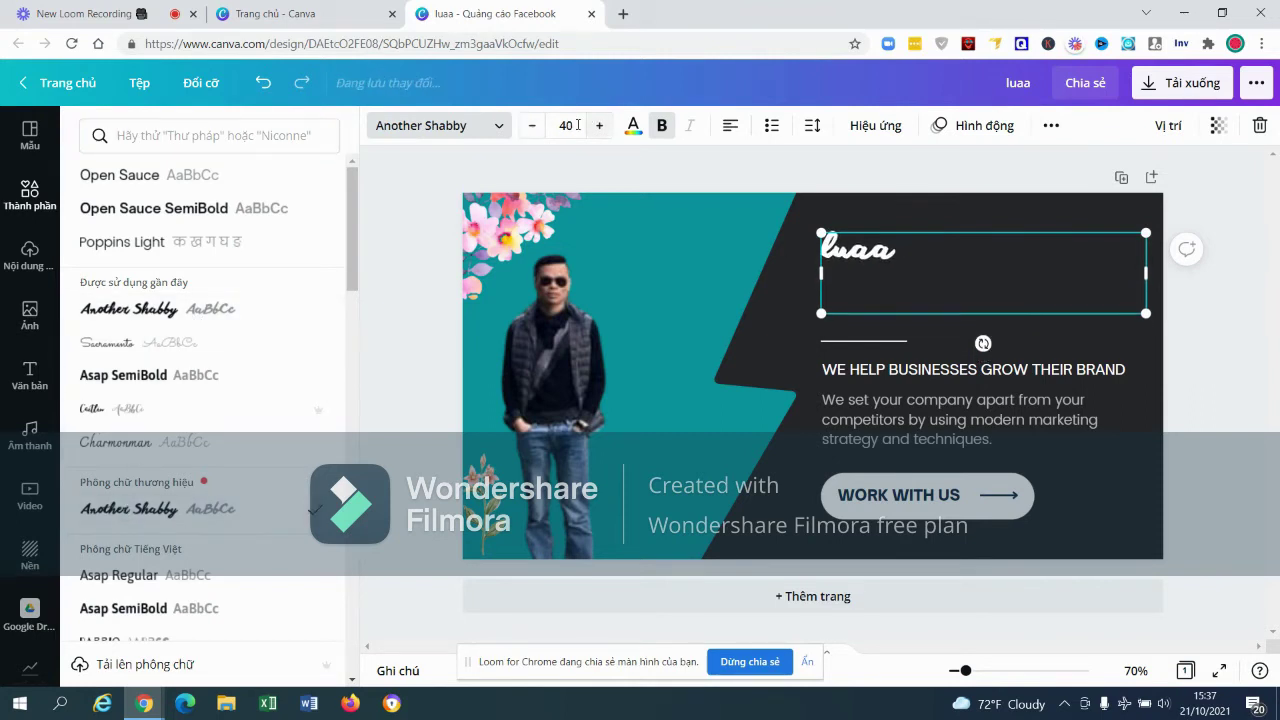
click(600, 126)
Colour the headline white and return to the Canva home page.
click(633, 126)
click(142, 567)
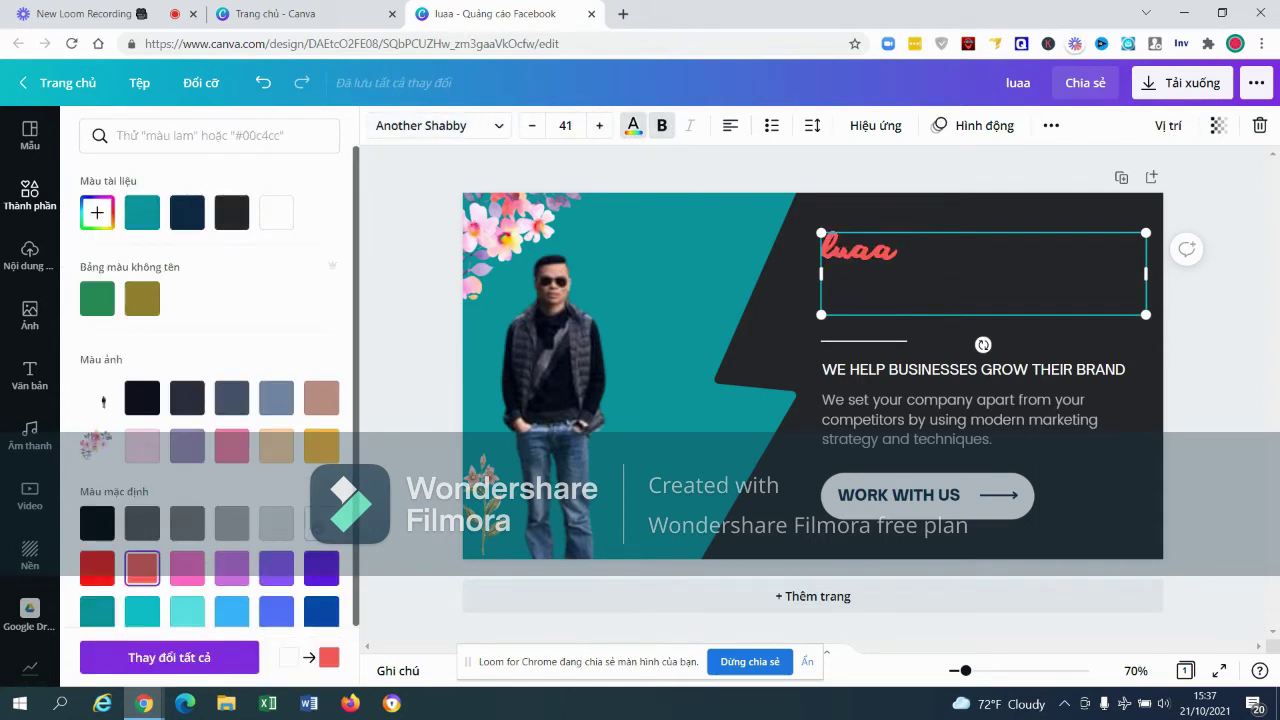
click(321, 523)
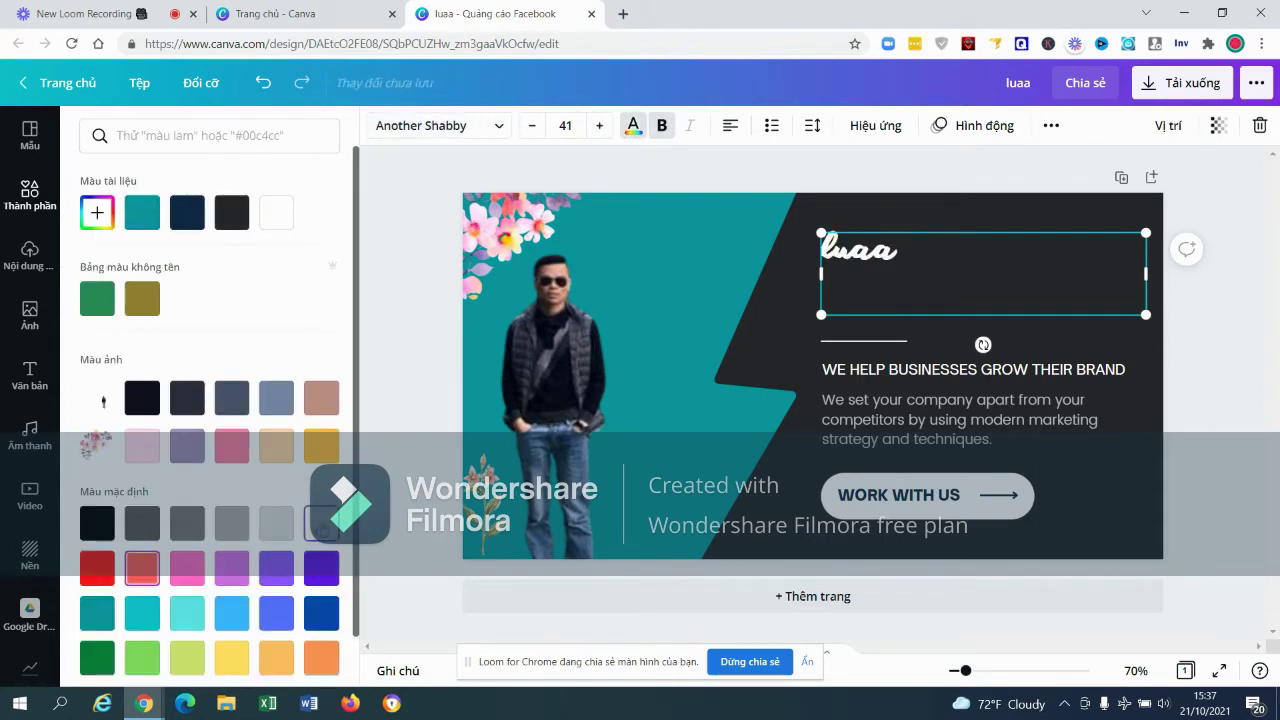
click(24, 82)
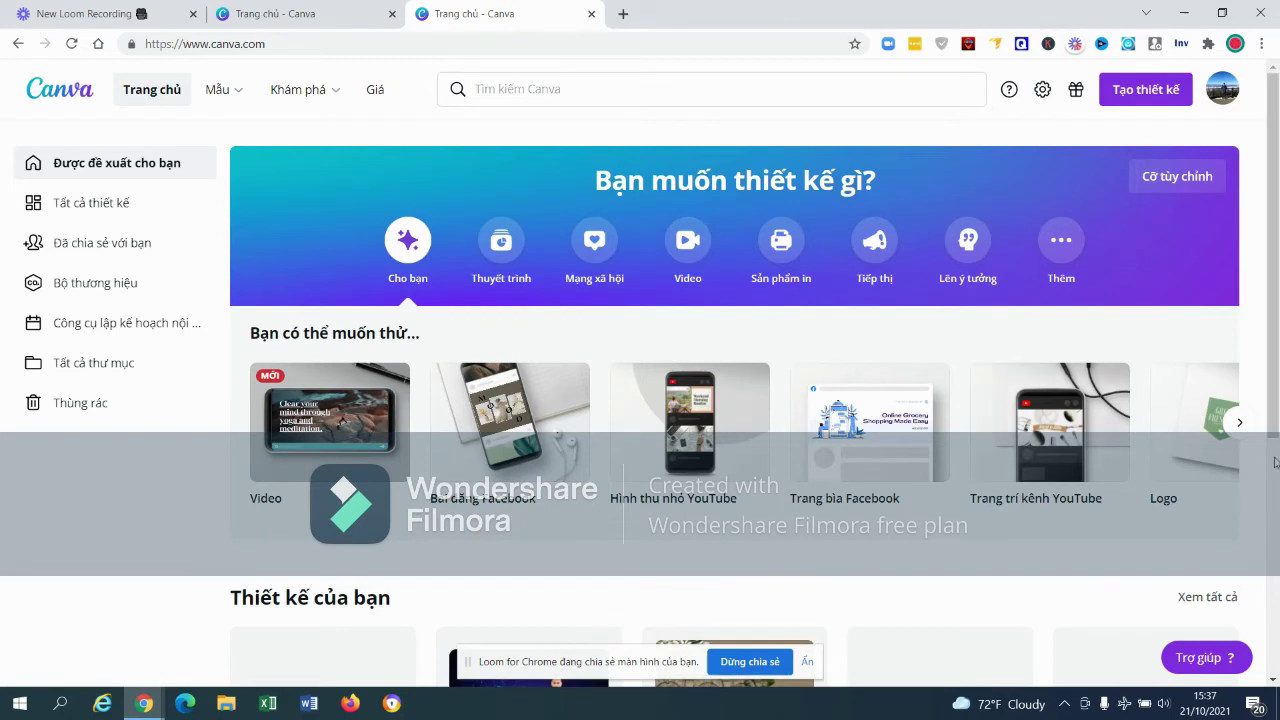
Preview blank TikTok video and YouTube thumbnail designs, returning home after each.
click(1239, 422)
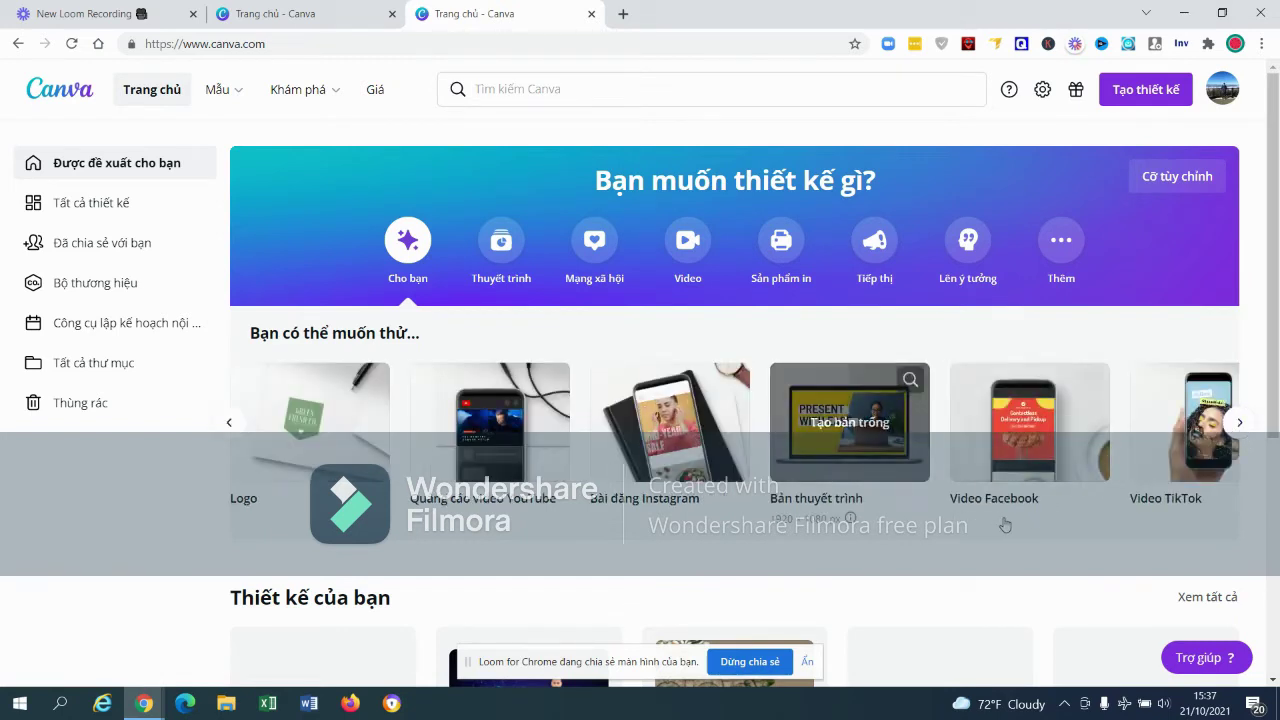
mouse_move(1185, 425)
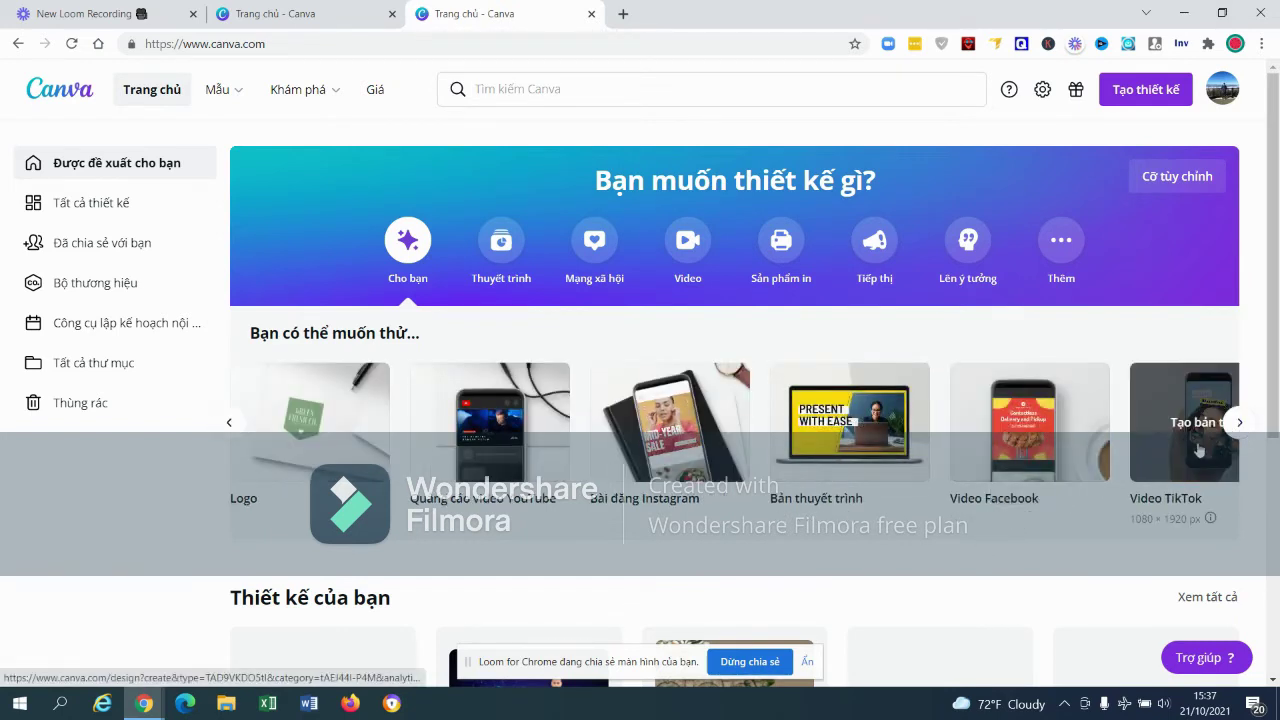
click(1199, 451)
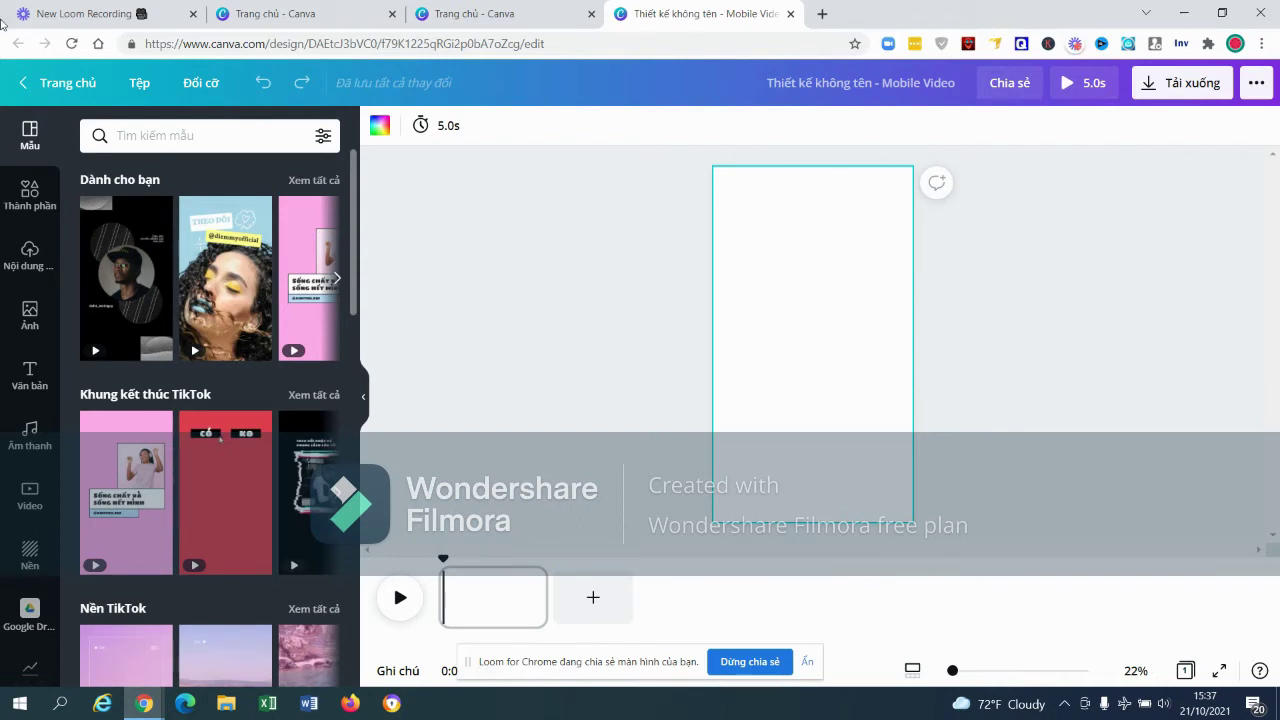
click(58, 82)
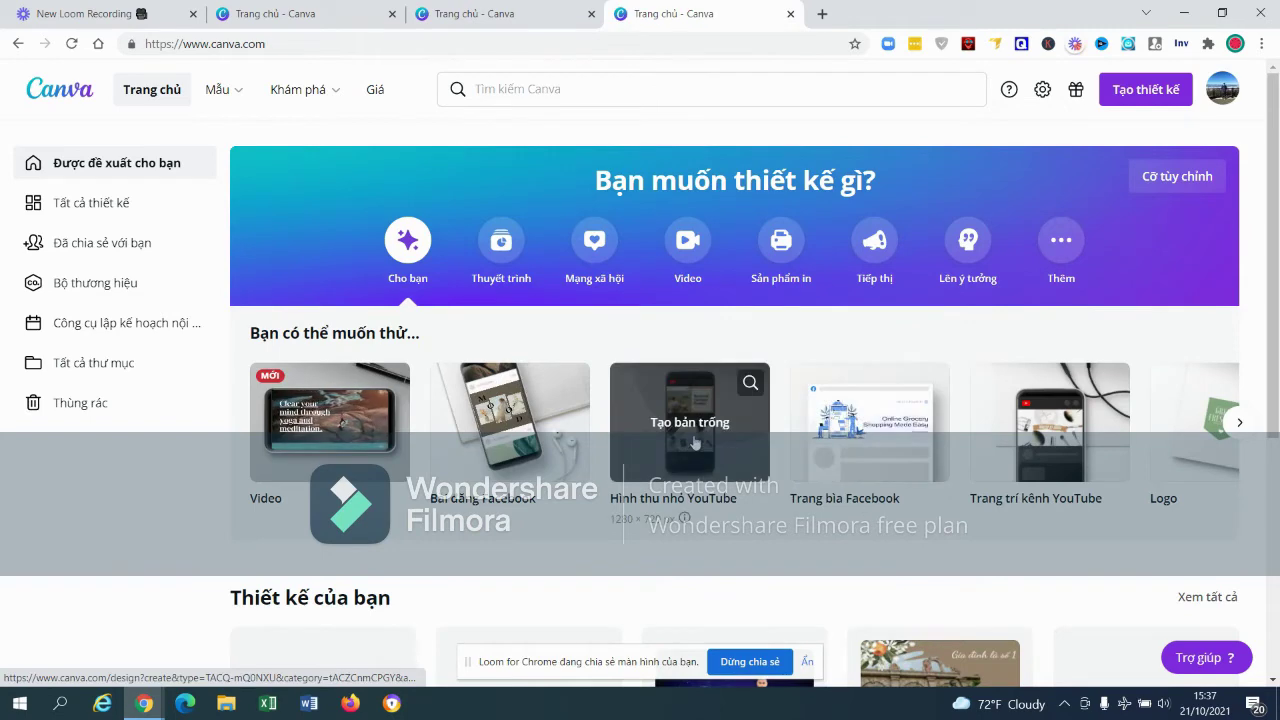
click(695, 442)
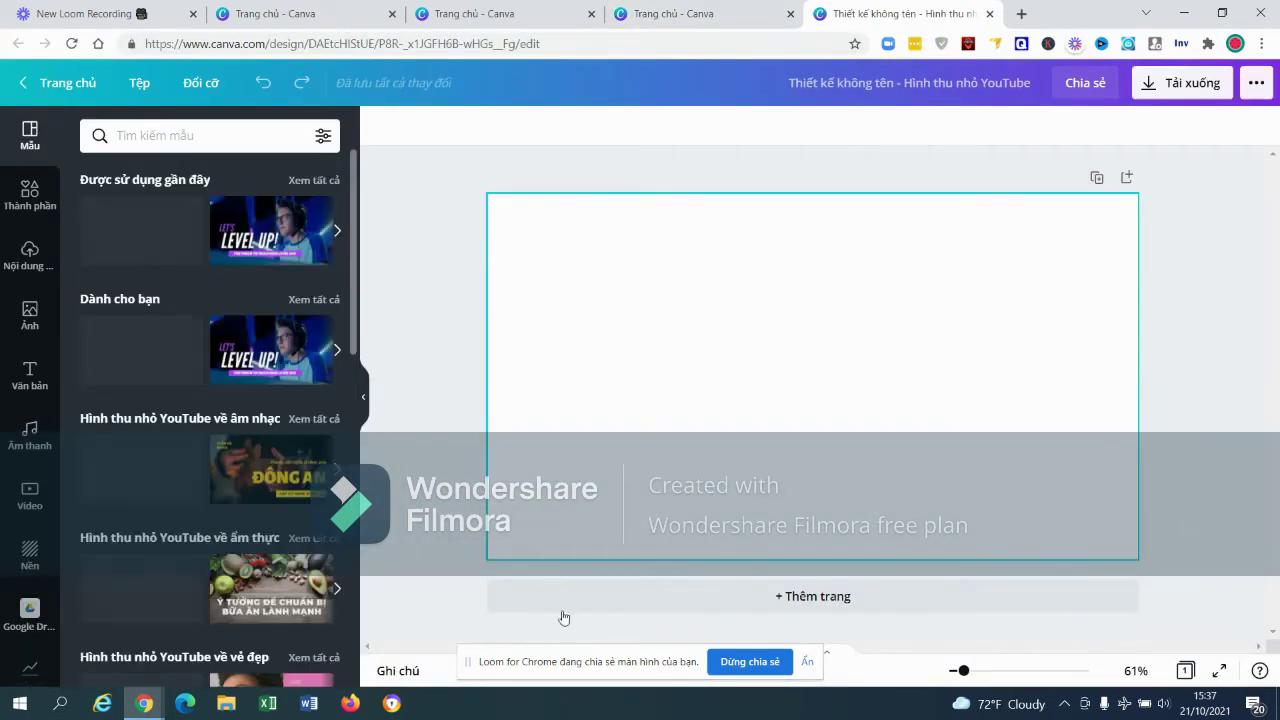
mouse_move(140, 230)
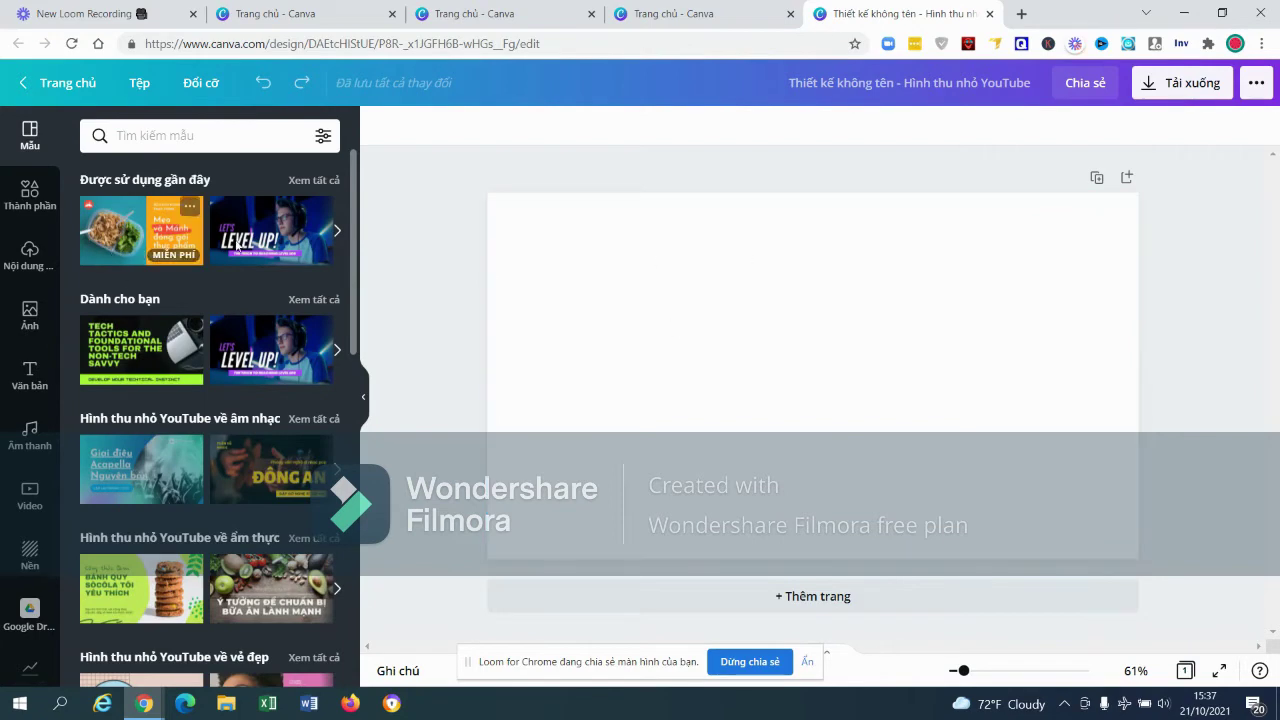
click(58, 83)
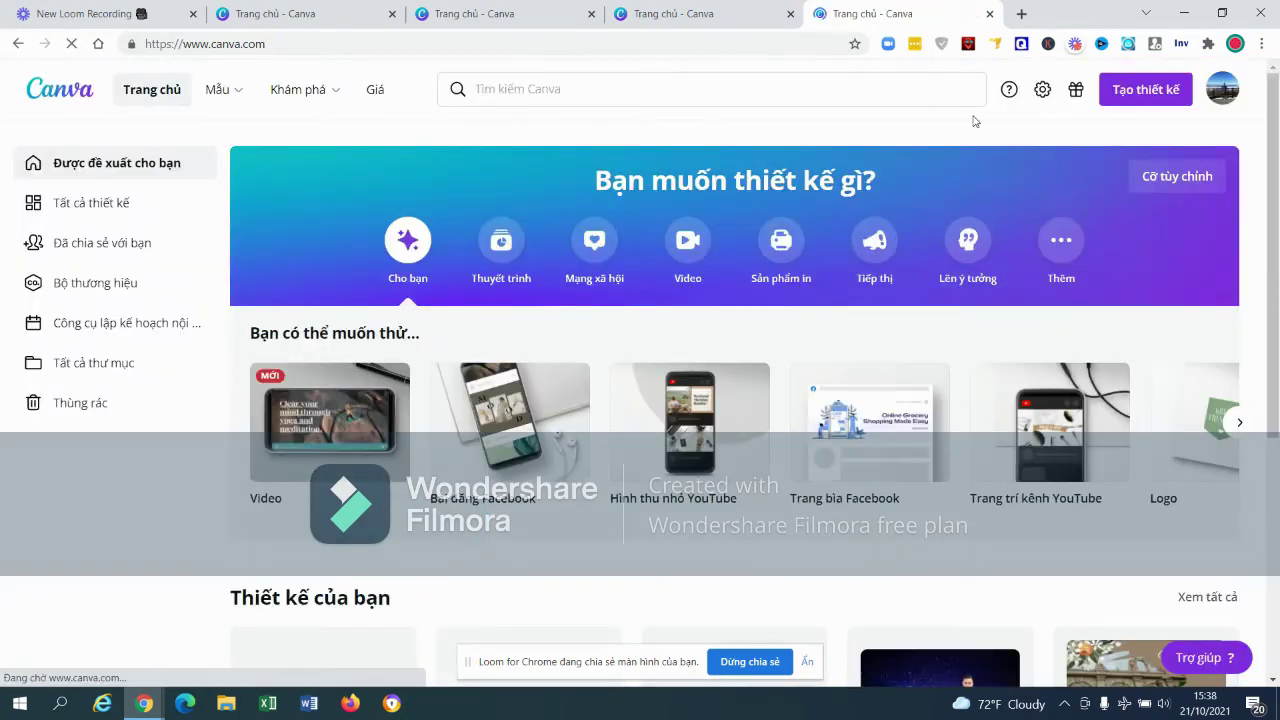
Open a blank Facebook post, browse its suggested templates, then return home.
click(535, 418)
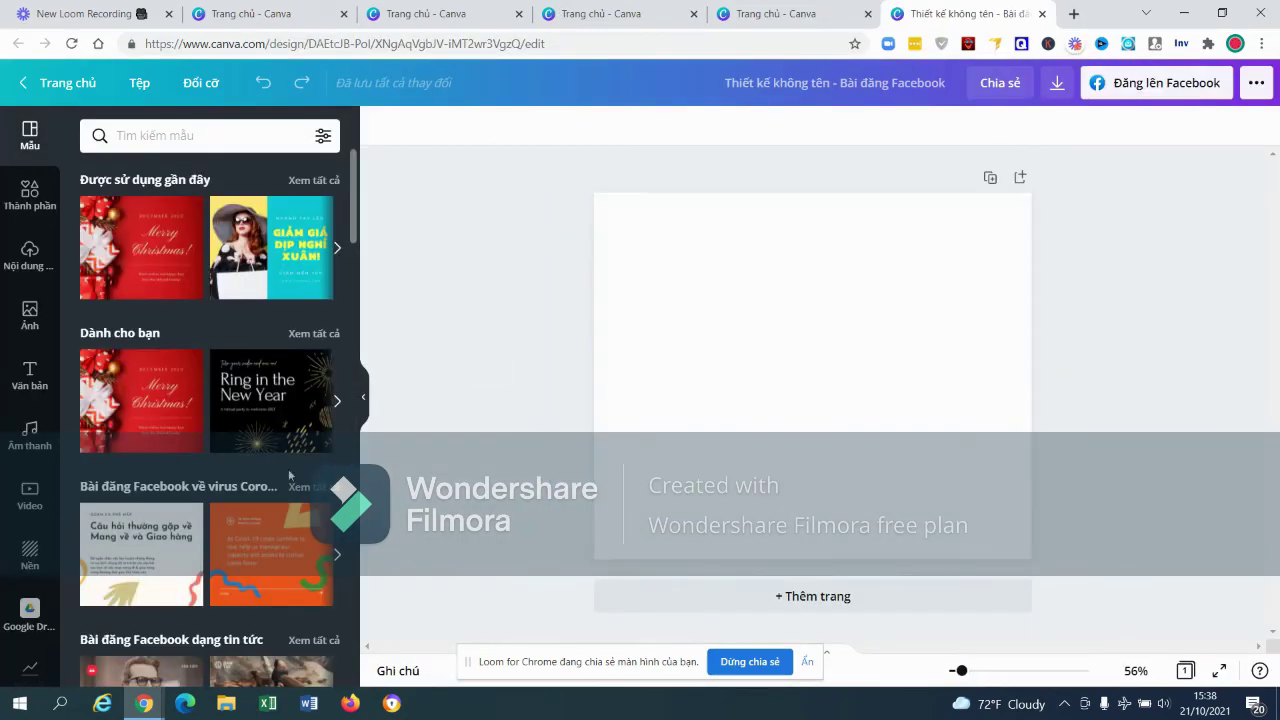
scroll(289, 475, down, 3)
scroll(292, 472, down, 2)
scroll(296, 468, down, 3)
scroll(303, 463, down, 2)
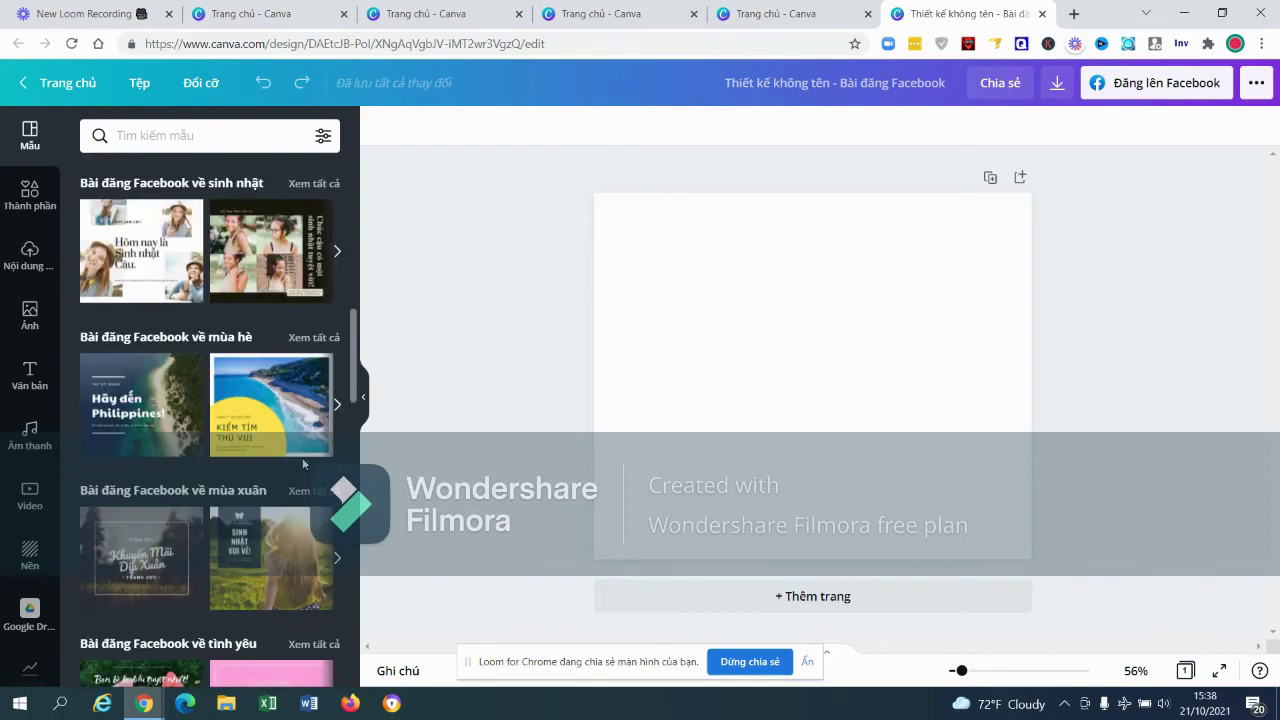
scroll(303, 463, up, 3)
scroll(302, 457, down, 3)
scroll(302, 457, down, 2)
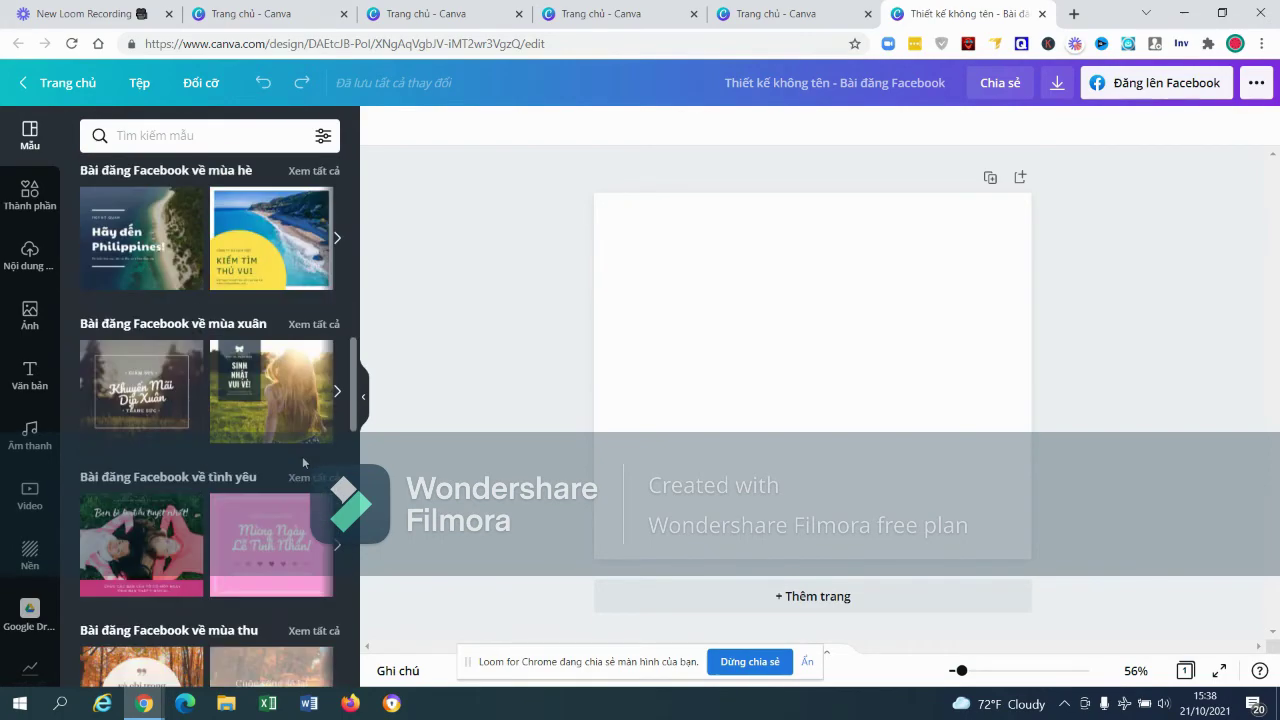
scroll(302, 456, up, 3)
scroll(302, 457, up, 5)
scroll(301, 458, up, 2)
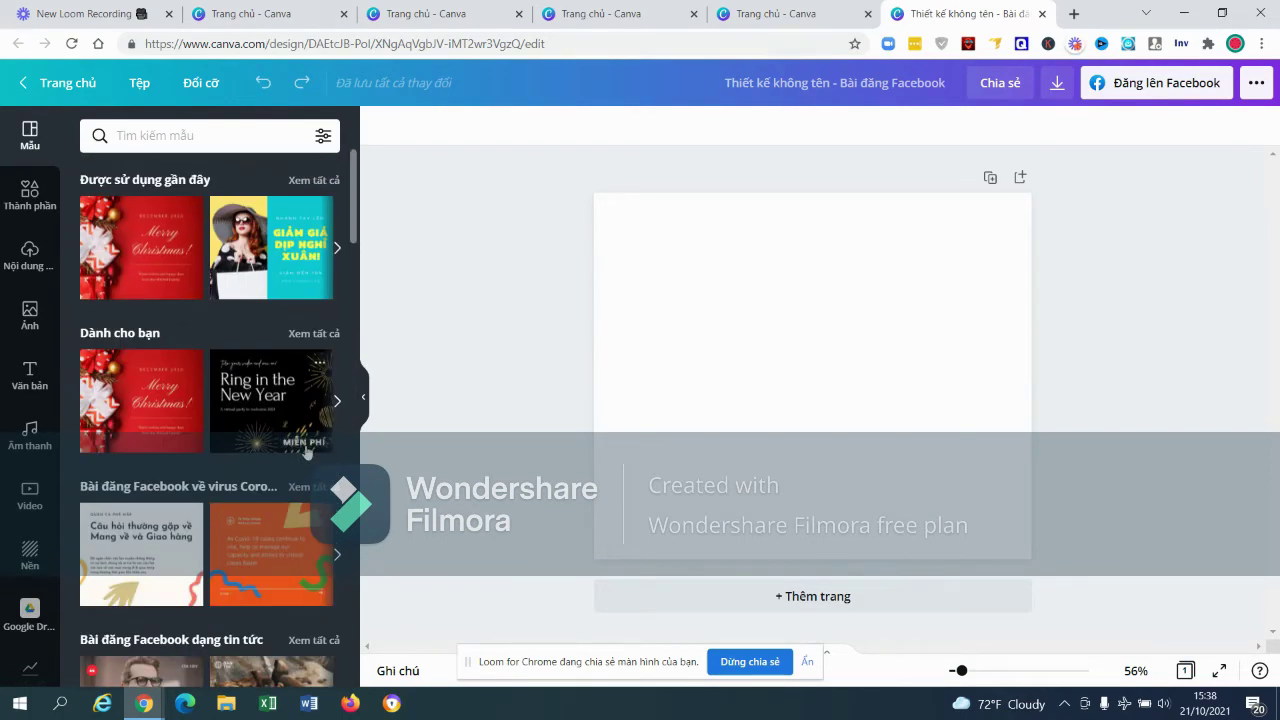
click(31, 88)
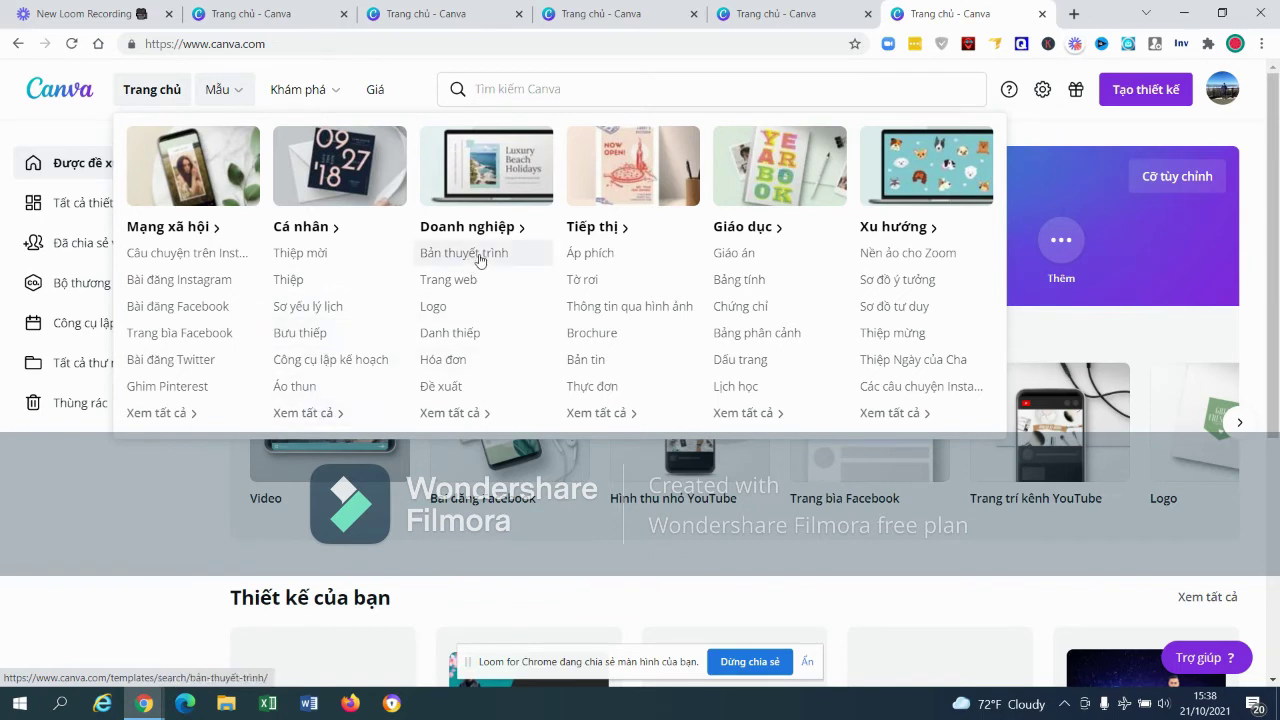
click(470, 287)
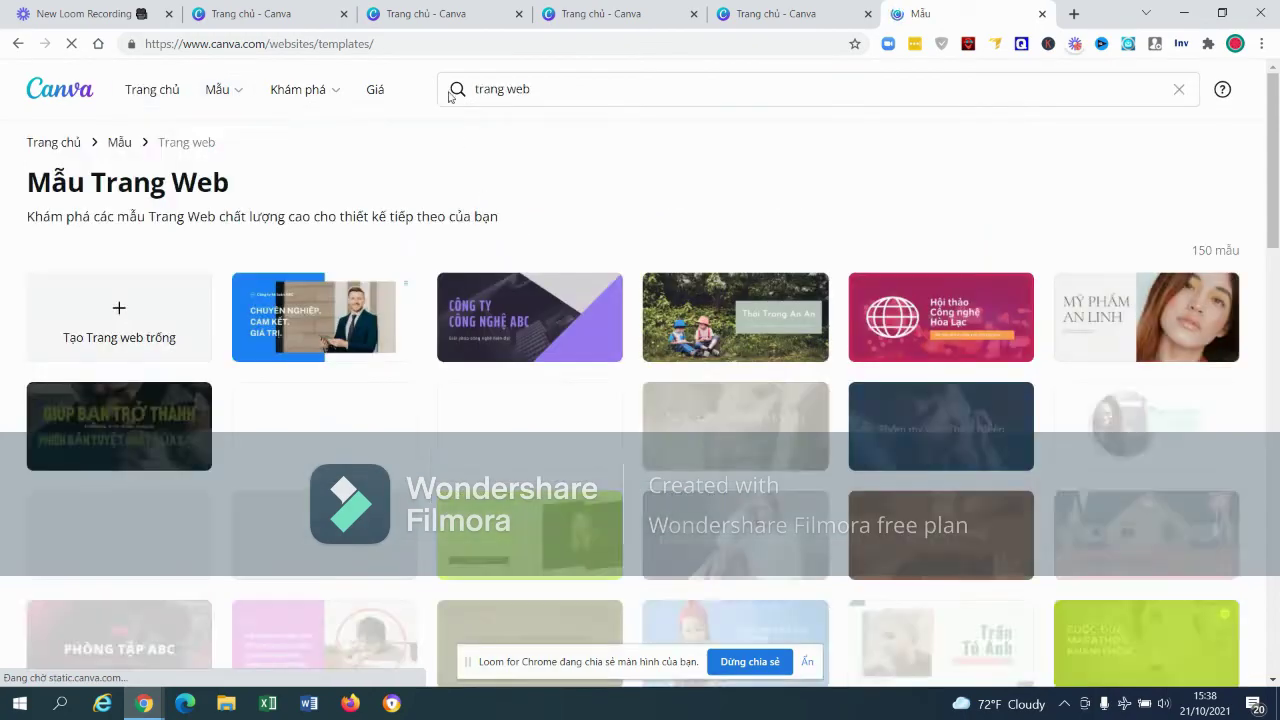
scroll(757, 385, down, 2)
scroll(757, 390, down, 2)
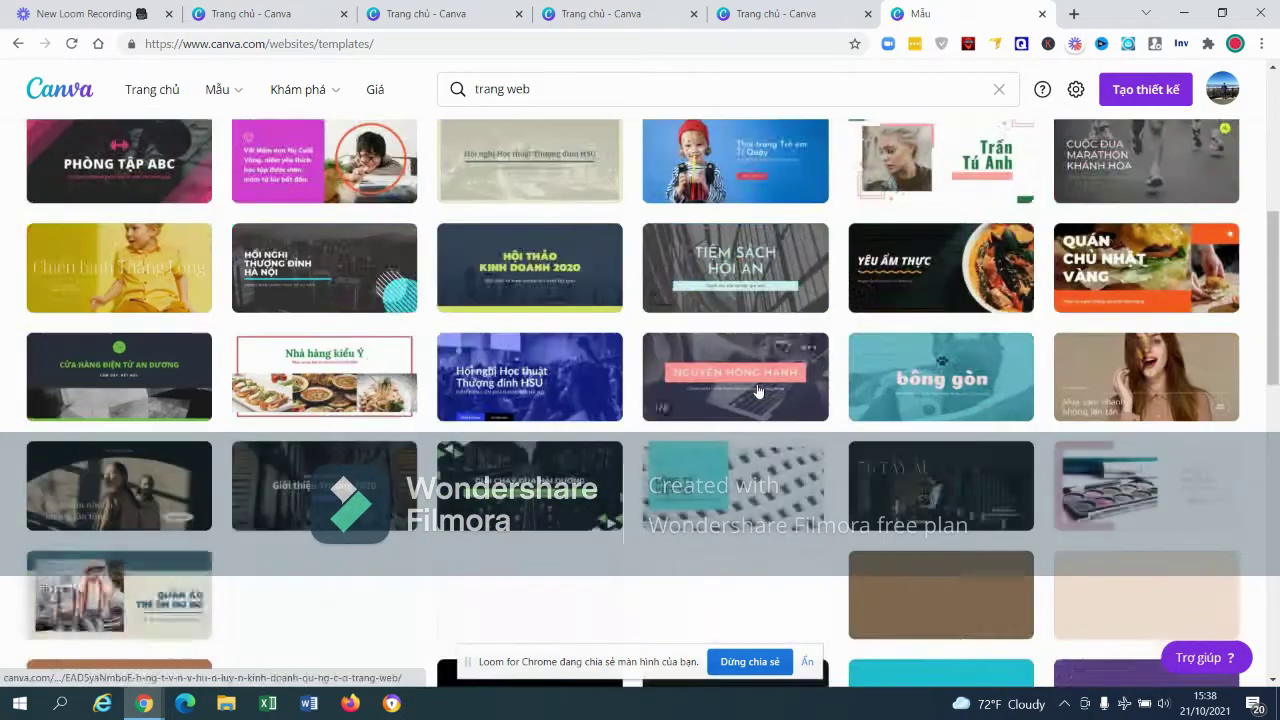
scroll(757, 390, up, 5)
scroll(757, 390, up, 1)
scroll(757, 390, down, 5)
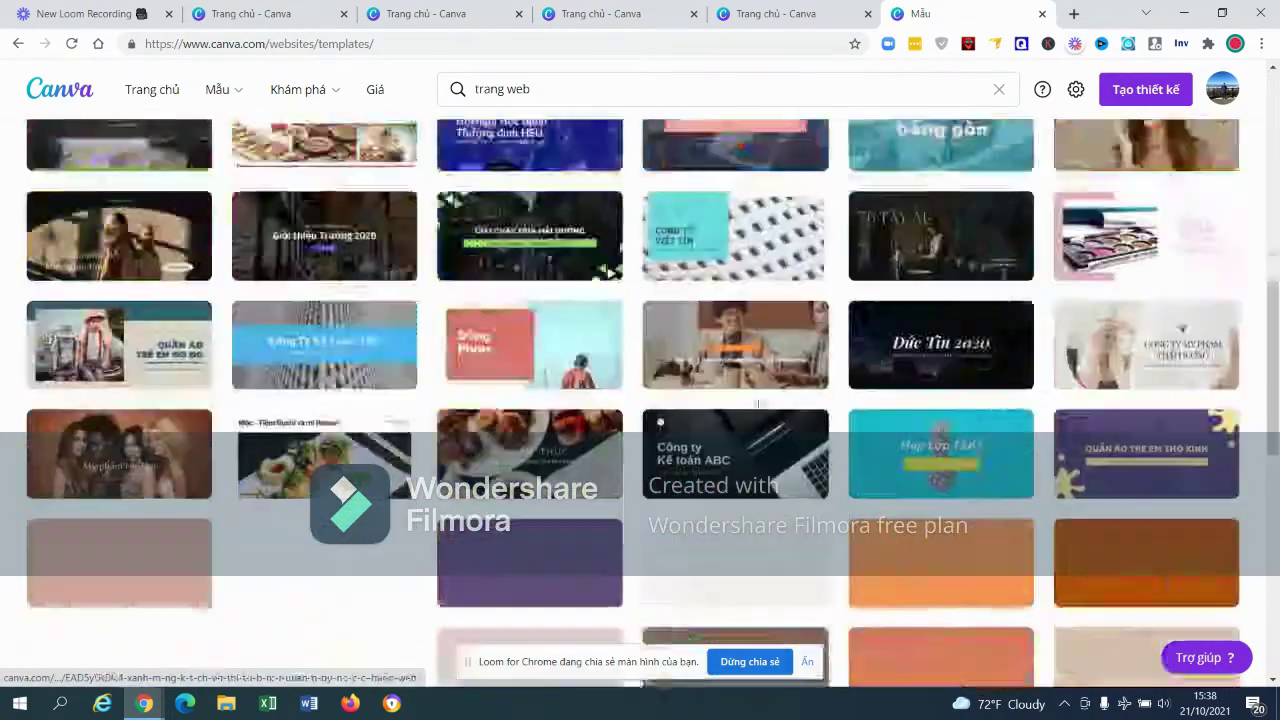
scroll(730, 420, down, 2)
scroll(718, 442, down, 5)
scroll(718, 442, down, 1)
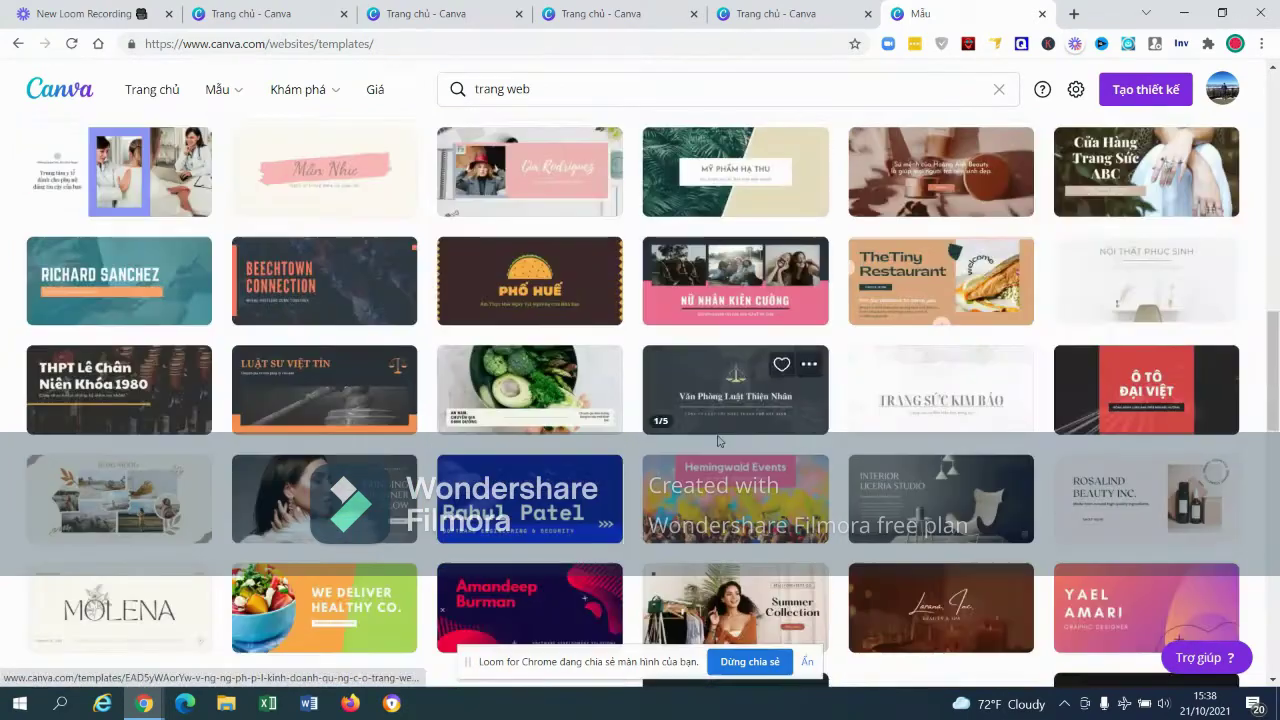
scroll(748, 429, down, 3)
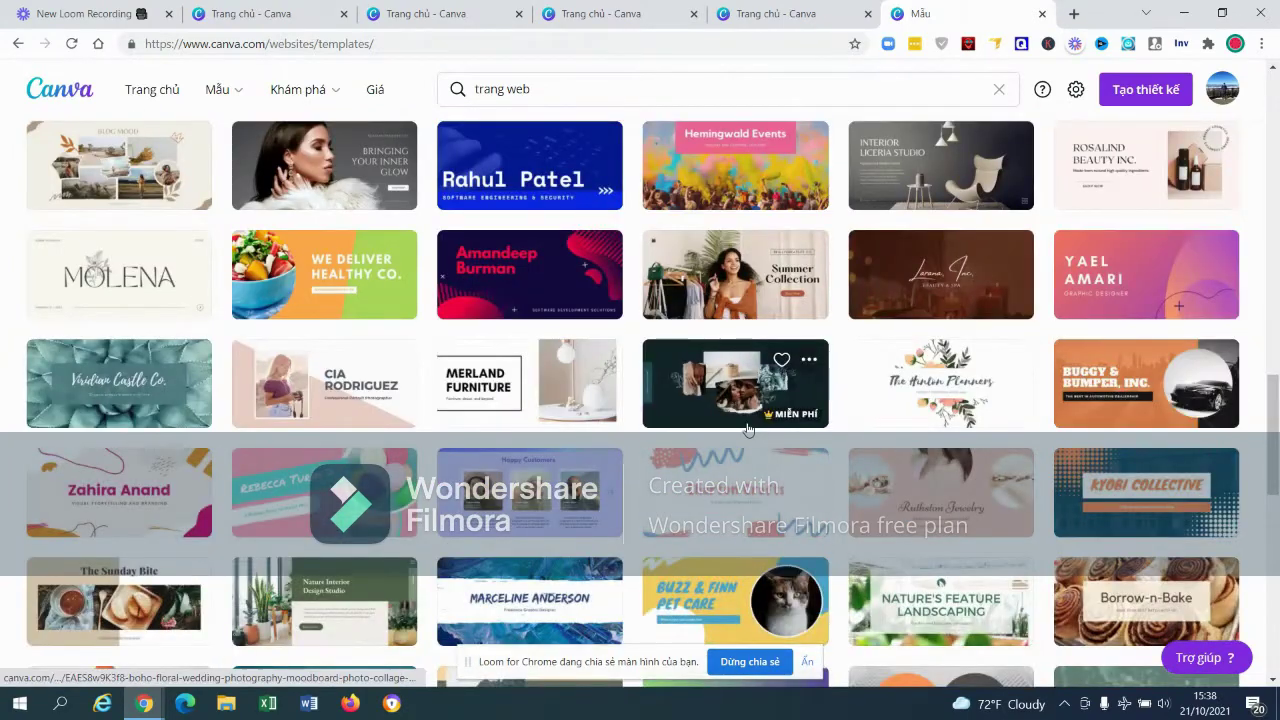
scroll(748, 429, down, 2)
scroll(748, 429, down, 5)
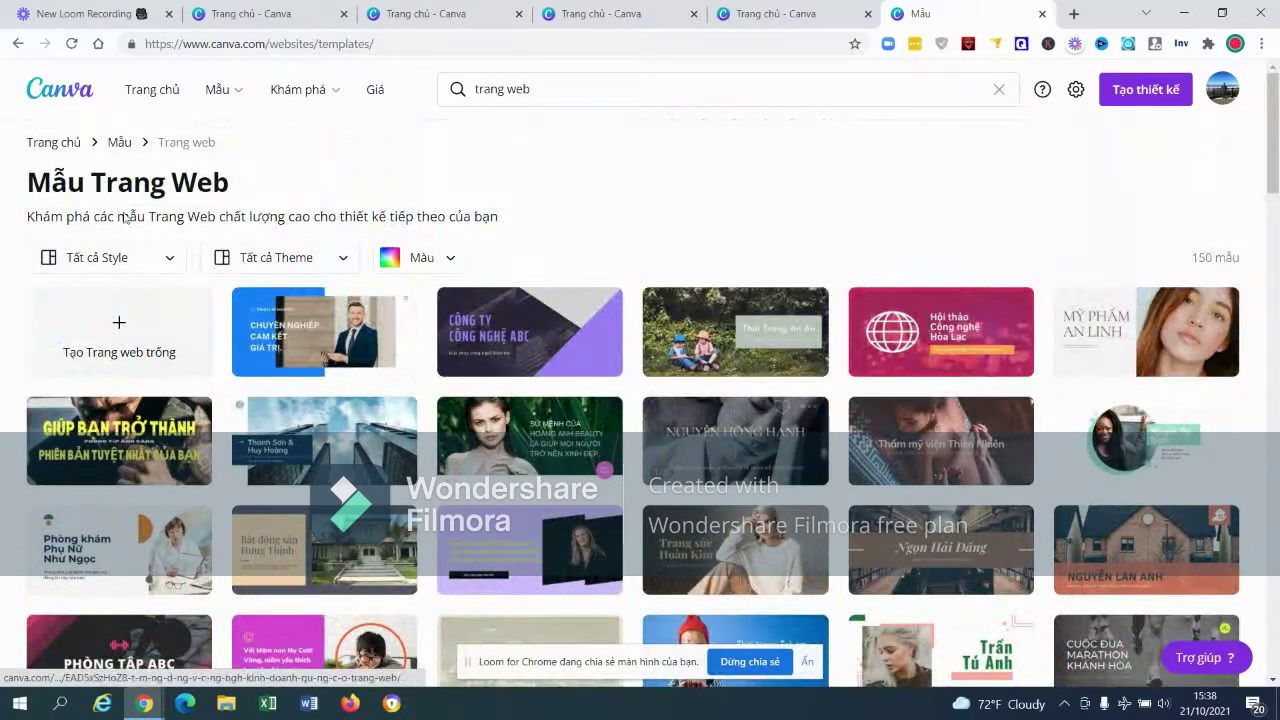
click(17, 45)
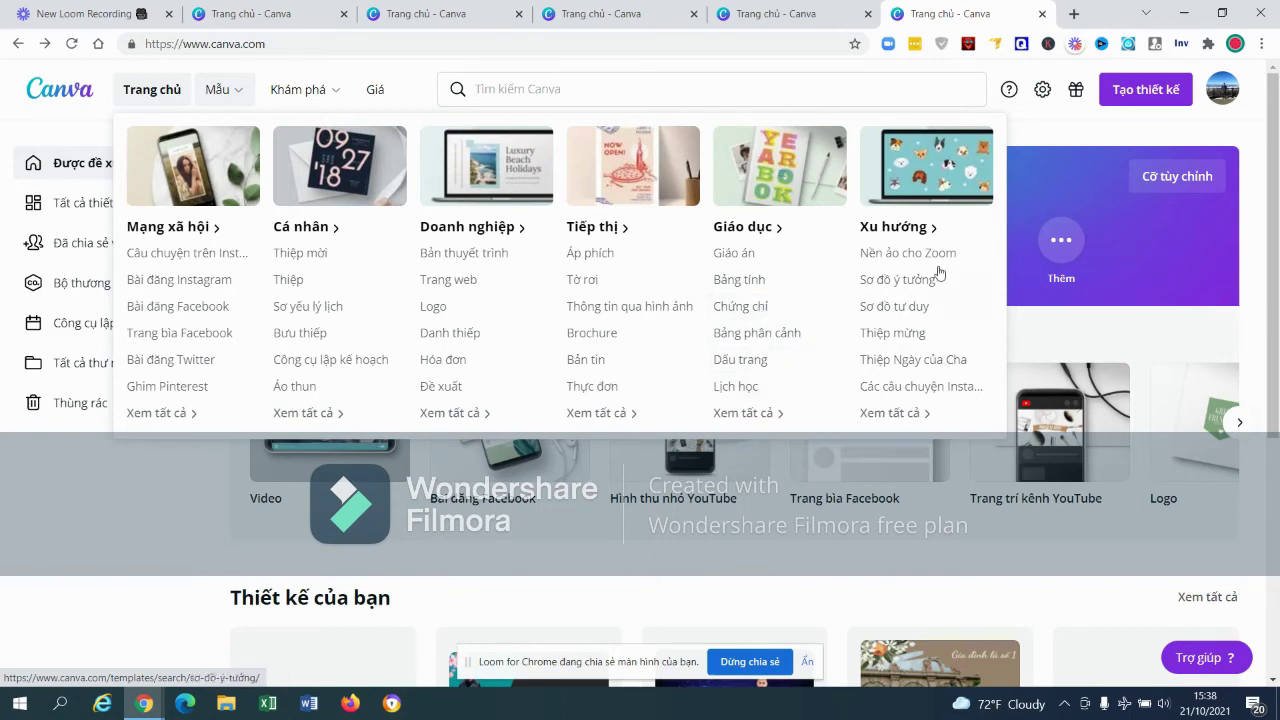
scroll(400, 550, down, 2)
scroll(620, 550, down, 2)
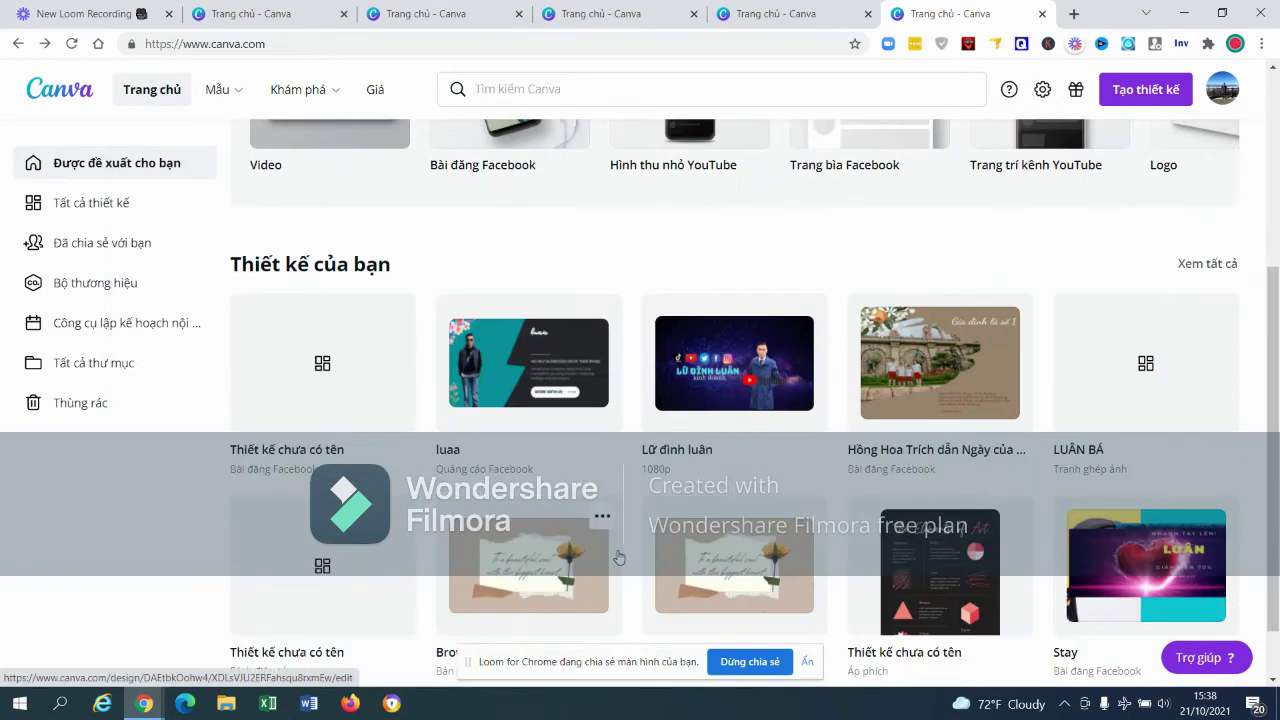
scroll(620, 550, down, 1)
scroll(630, 545, up, 1)
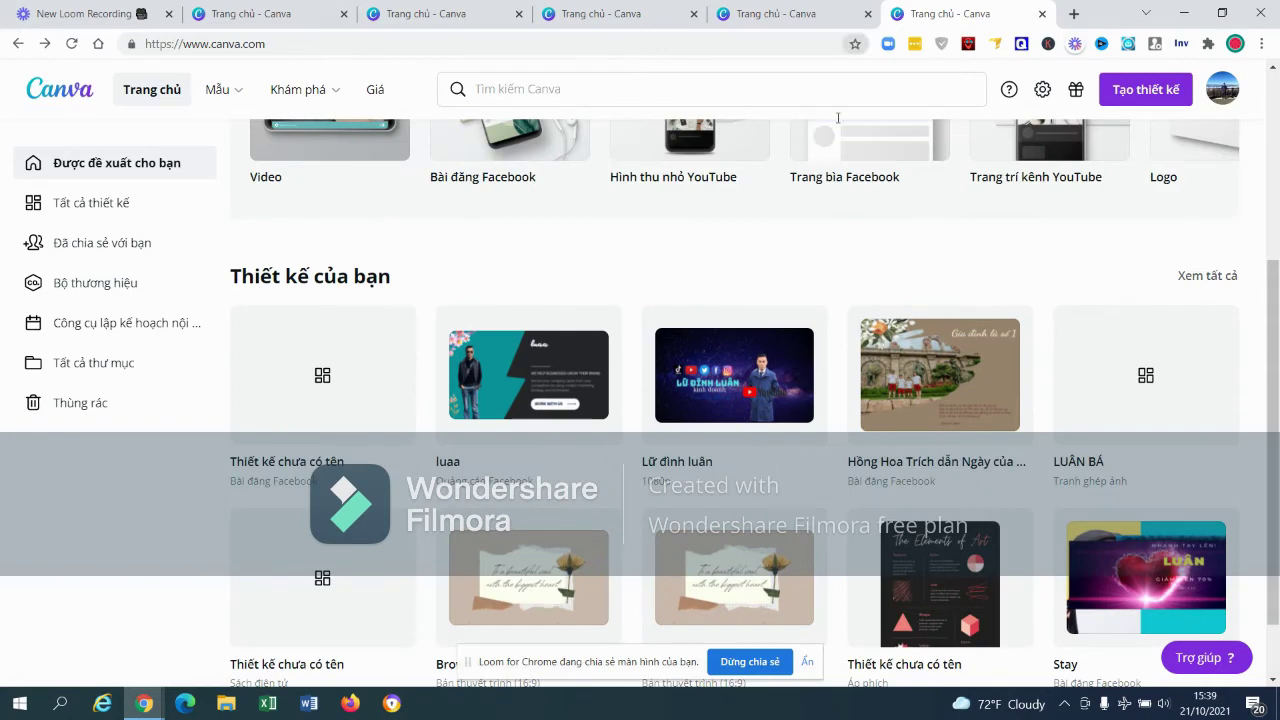
click(752, 360)
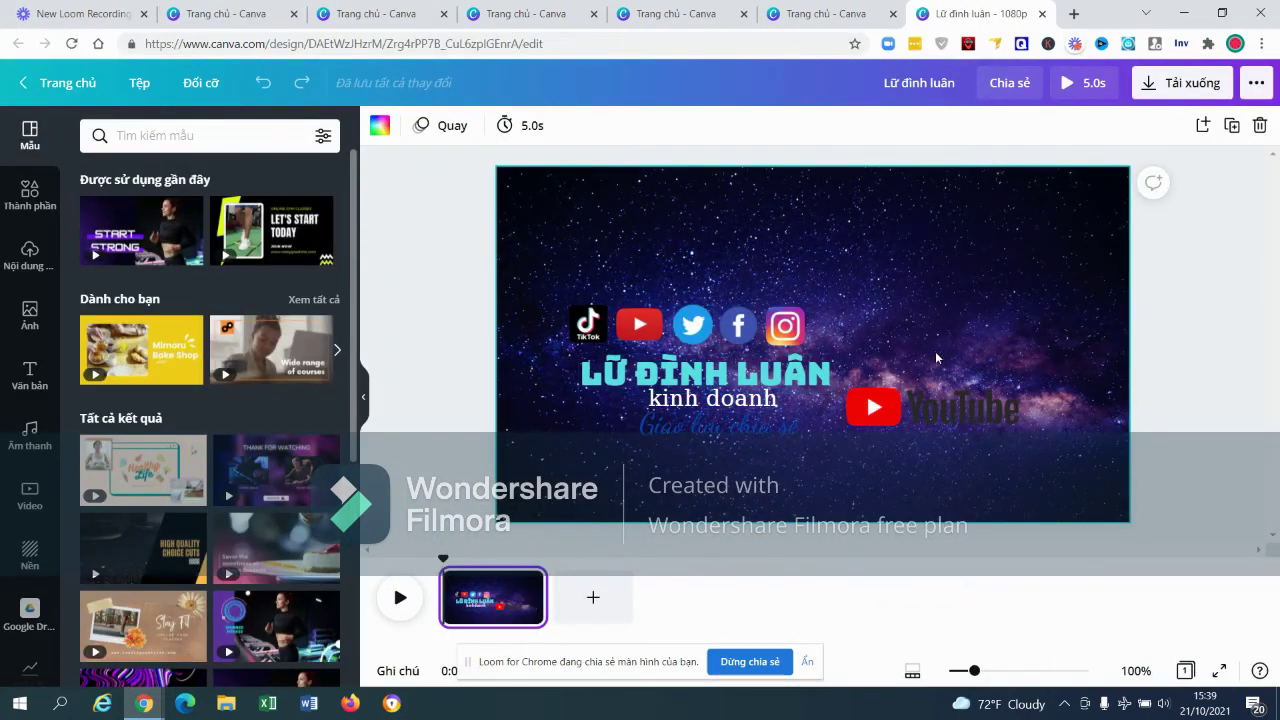
mouse_move(936, 408)
mouse_down()
mouse_move(924, 366)
mouse_move(913, 396)
mouse_up()
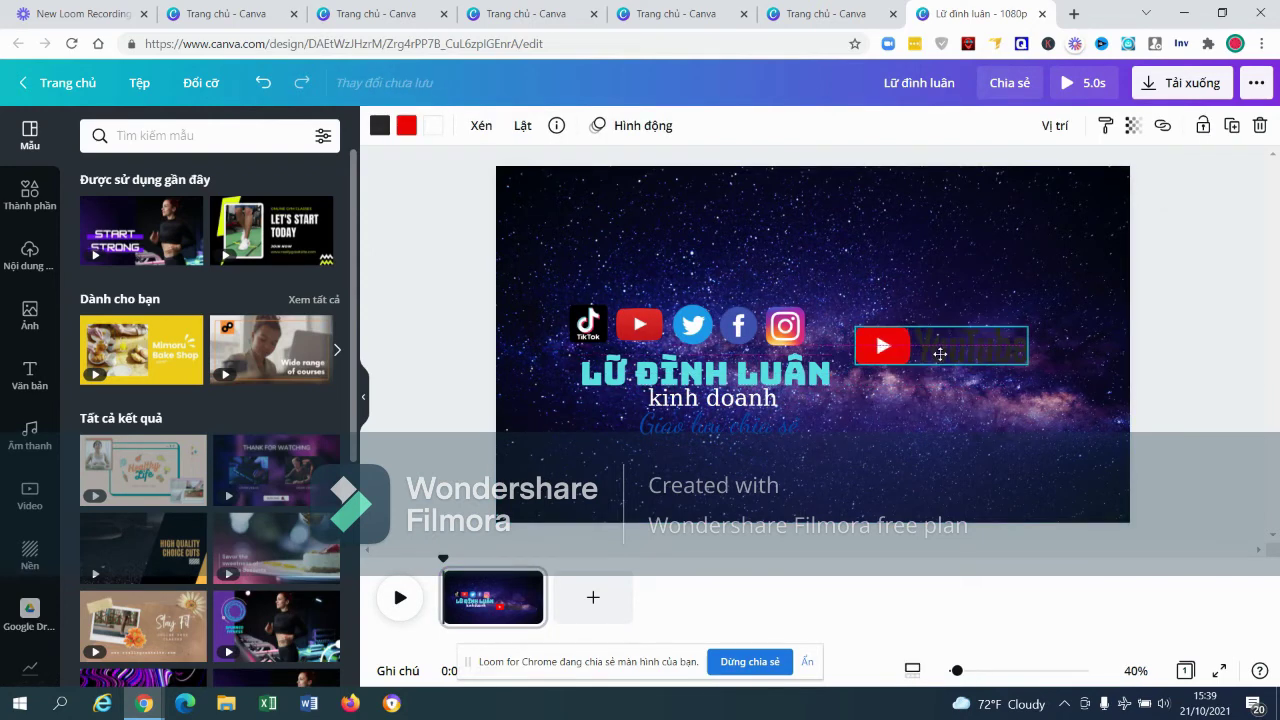
click(910, 306)
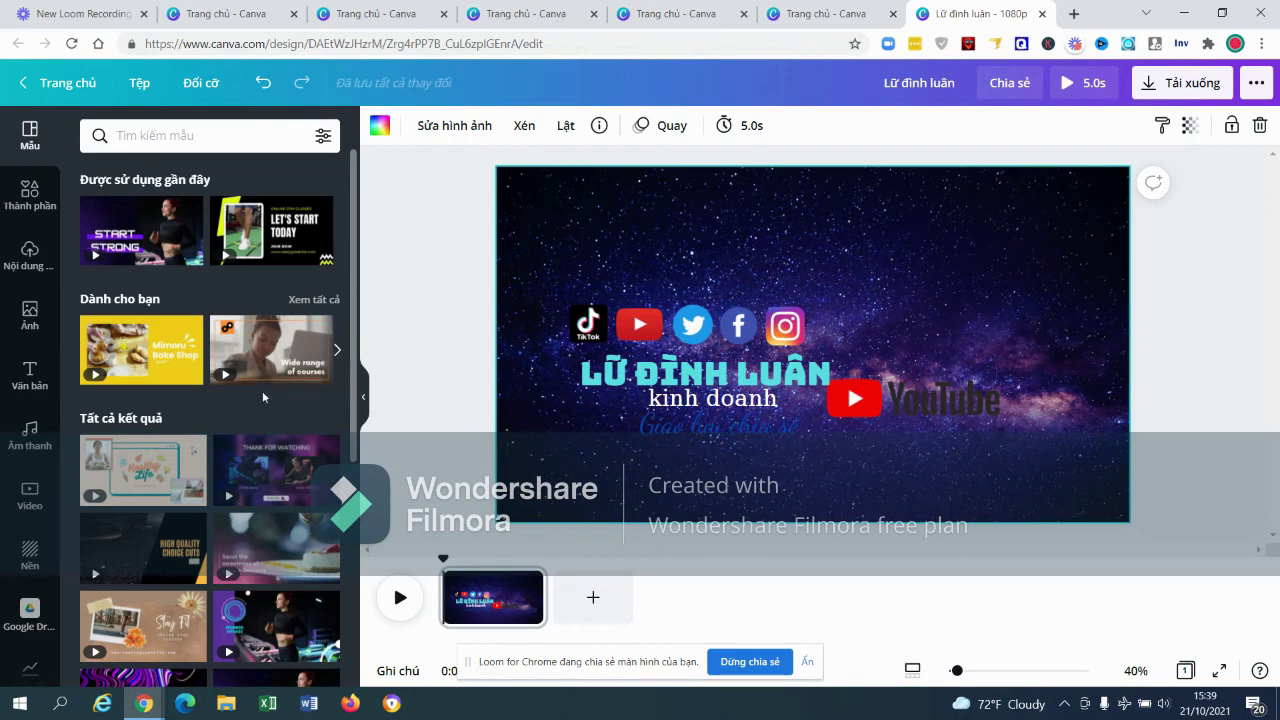
drag(892, 416, 905, 421)
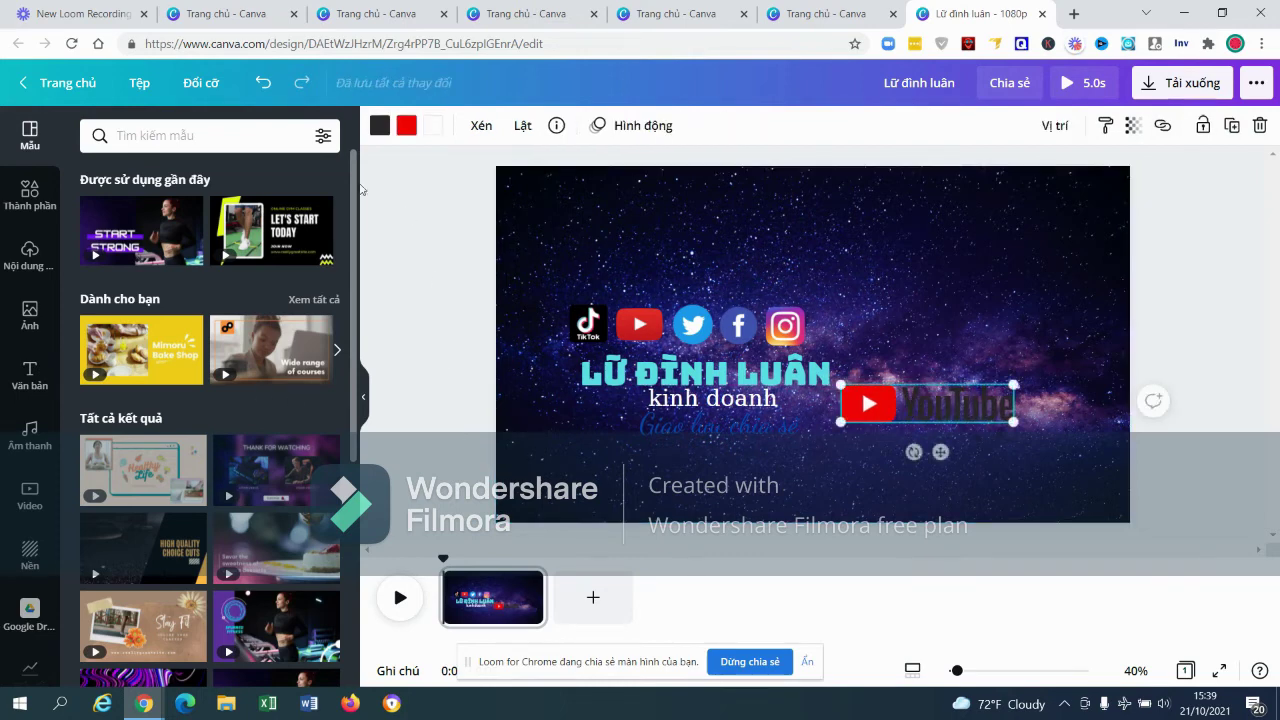
click(266, 81)
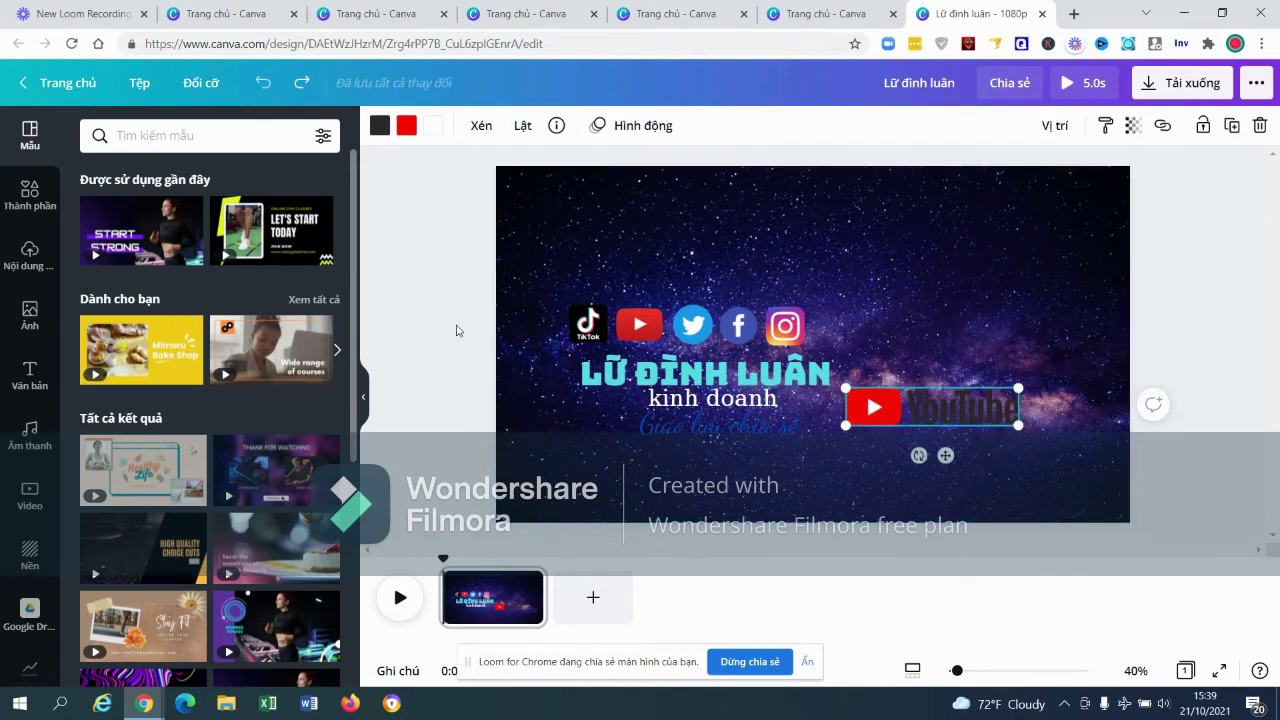
click(18, 80)
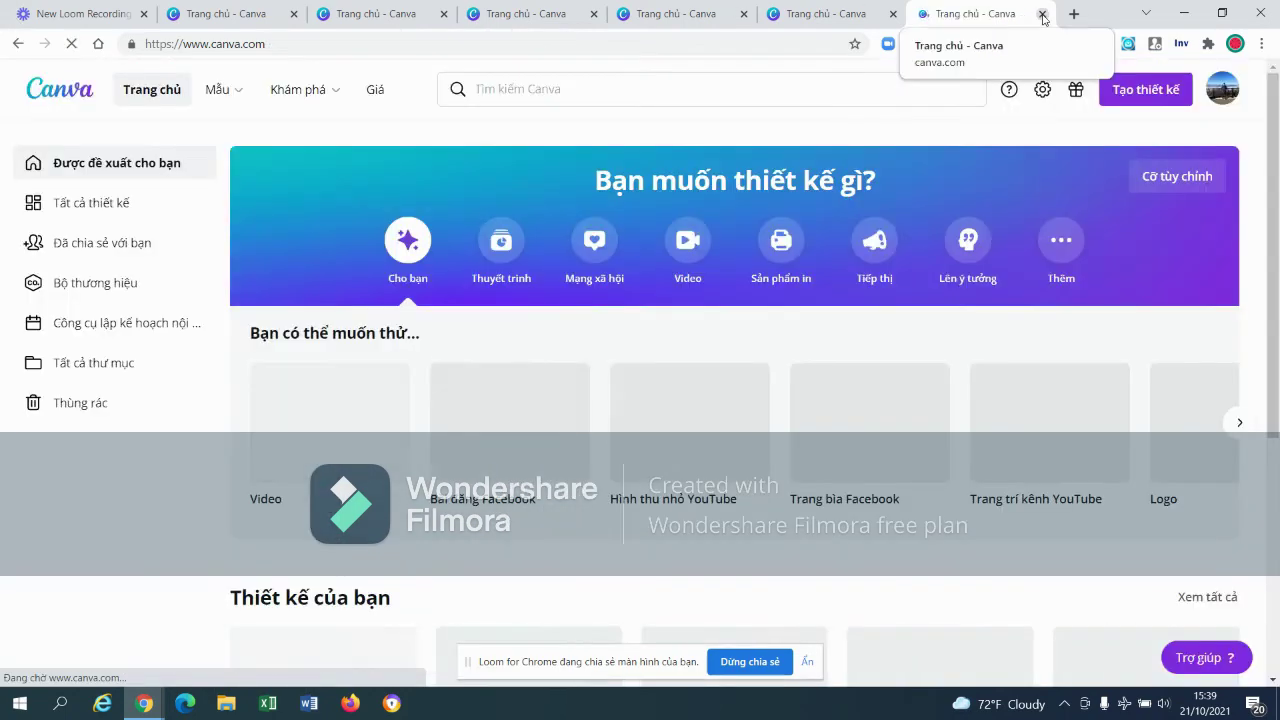
Open the Lữ đình luận design, play its animation preview, and close it.
scroll(808, 480, down, 5)
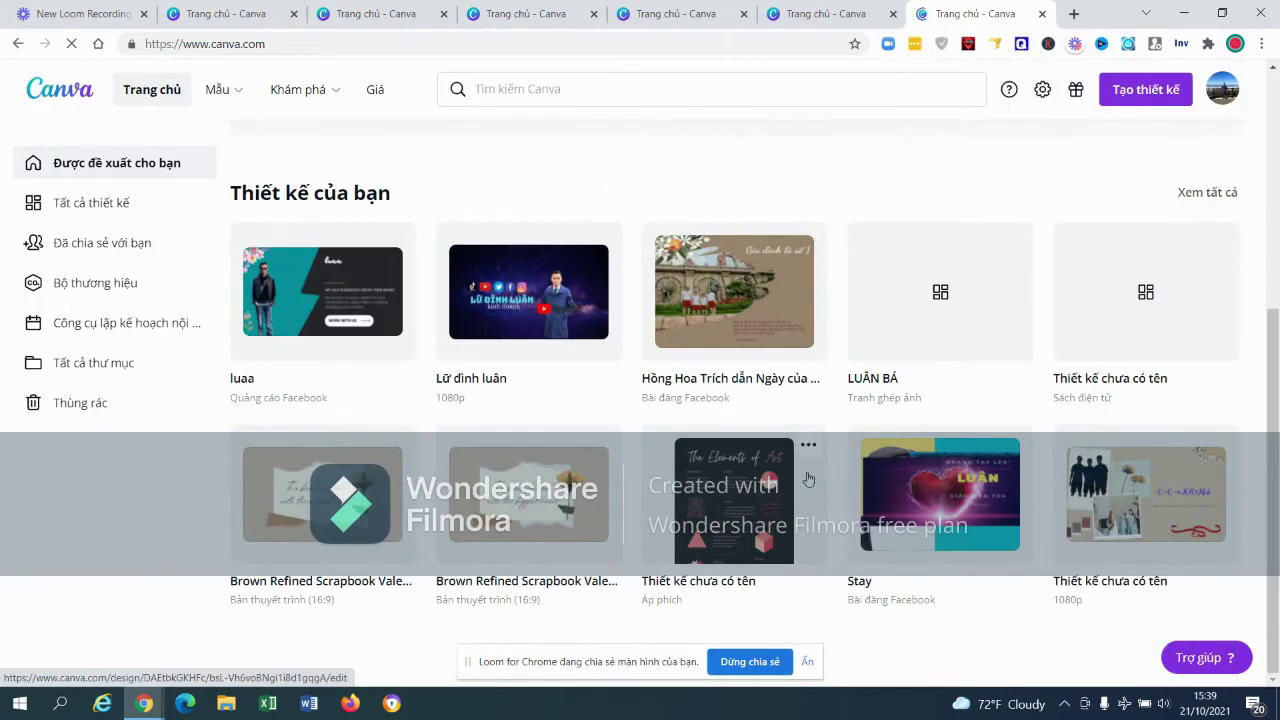
mouse_move(528, 292)
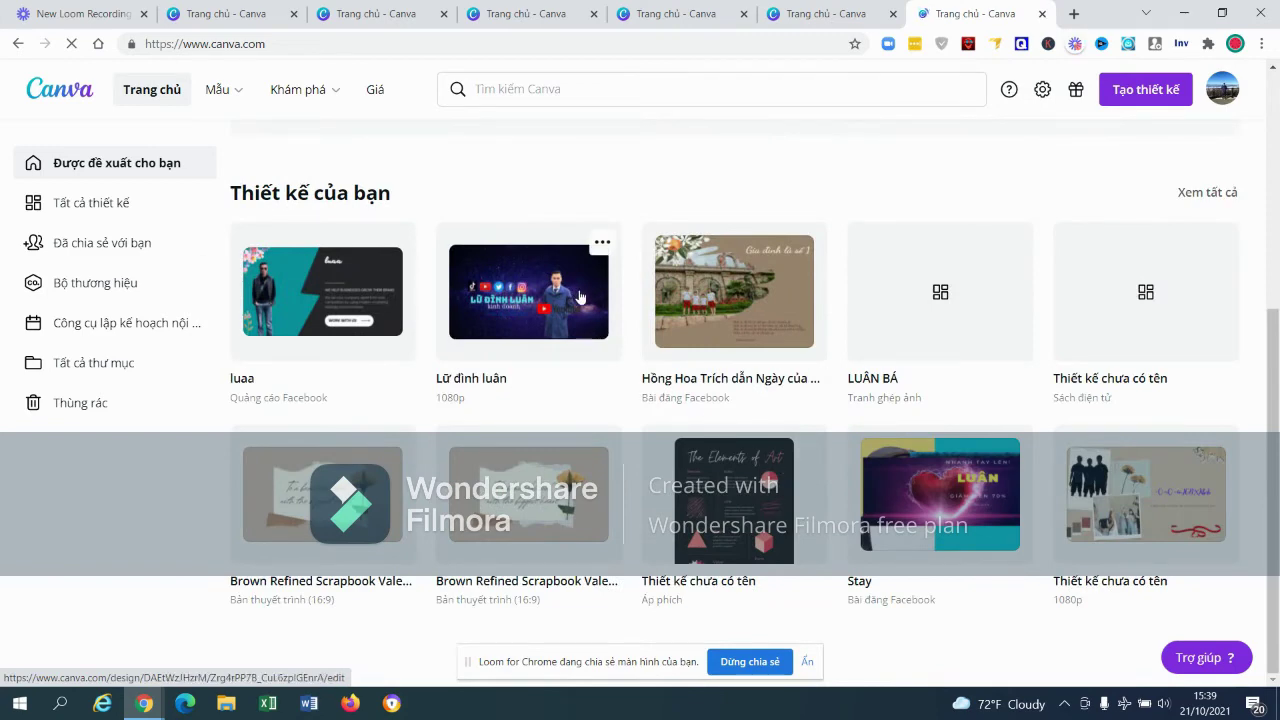
click(580, 297)
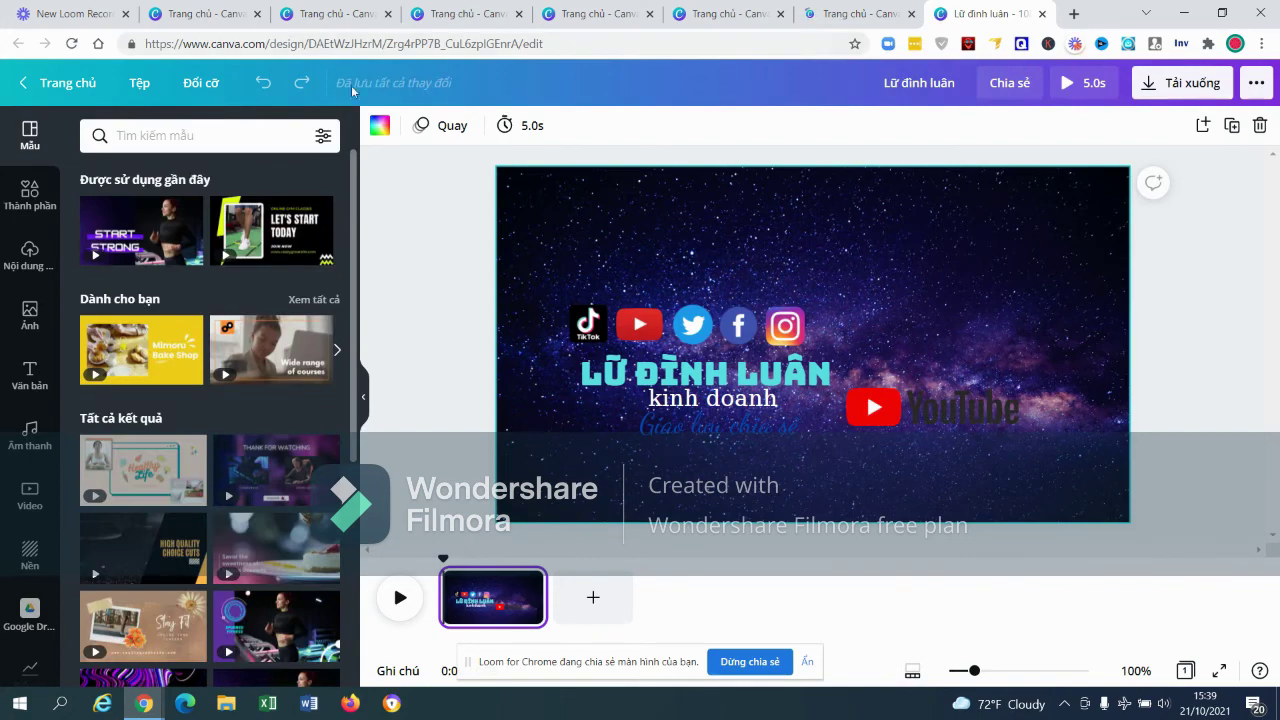
click(400, 598)
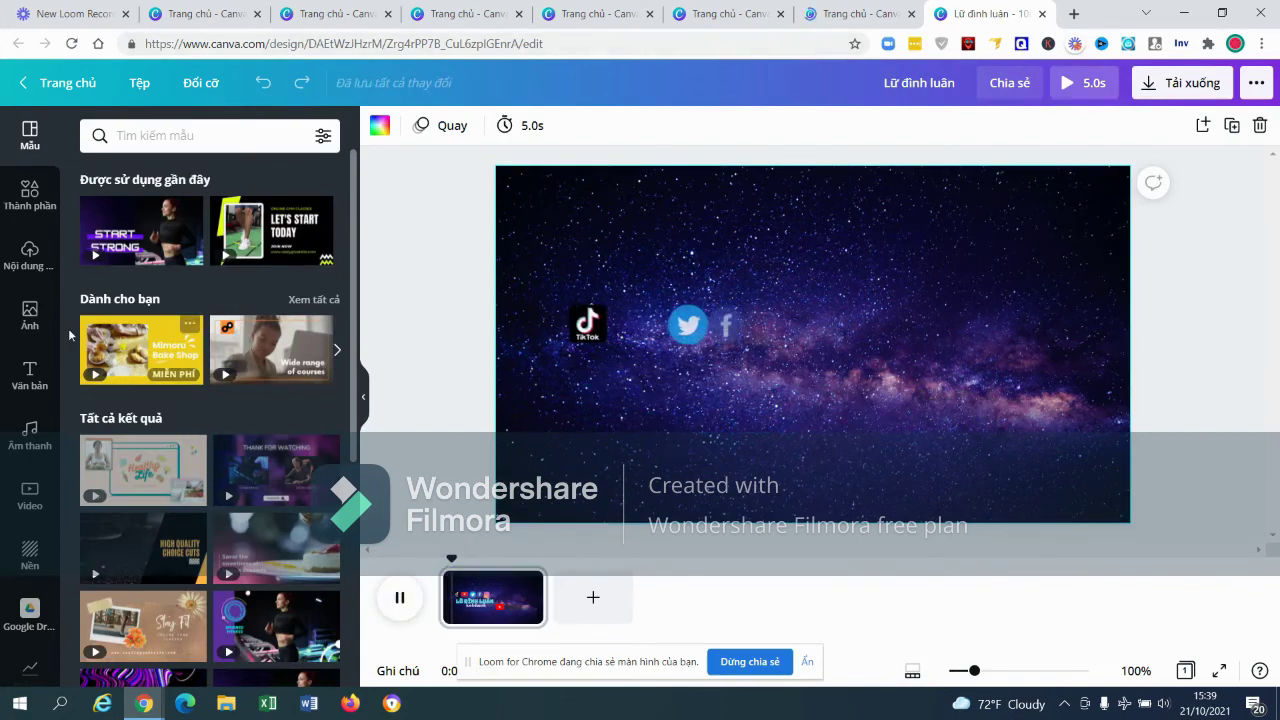
click(1042, 14)
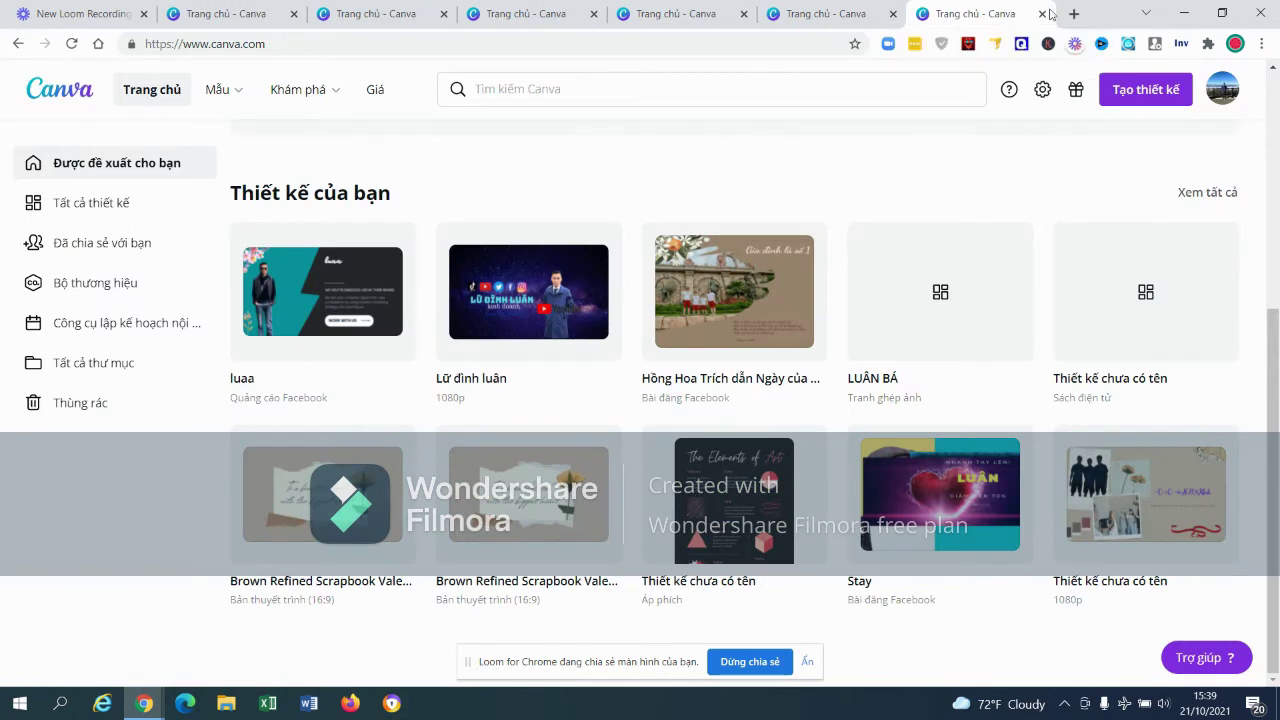
Close the three surplus Canva tabs, leaving the home design list.
click(893, 14)
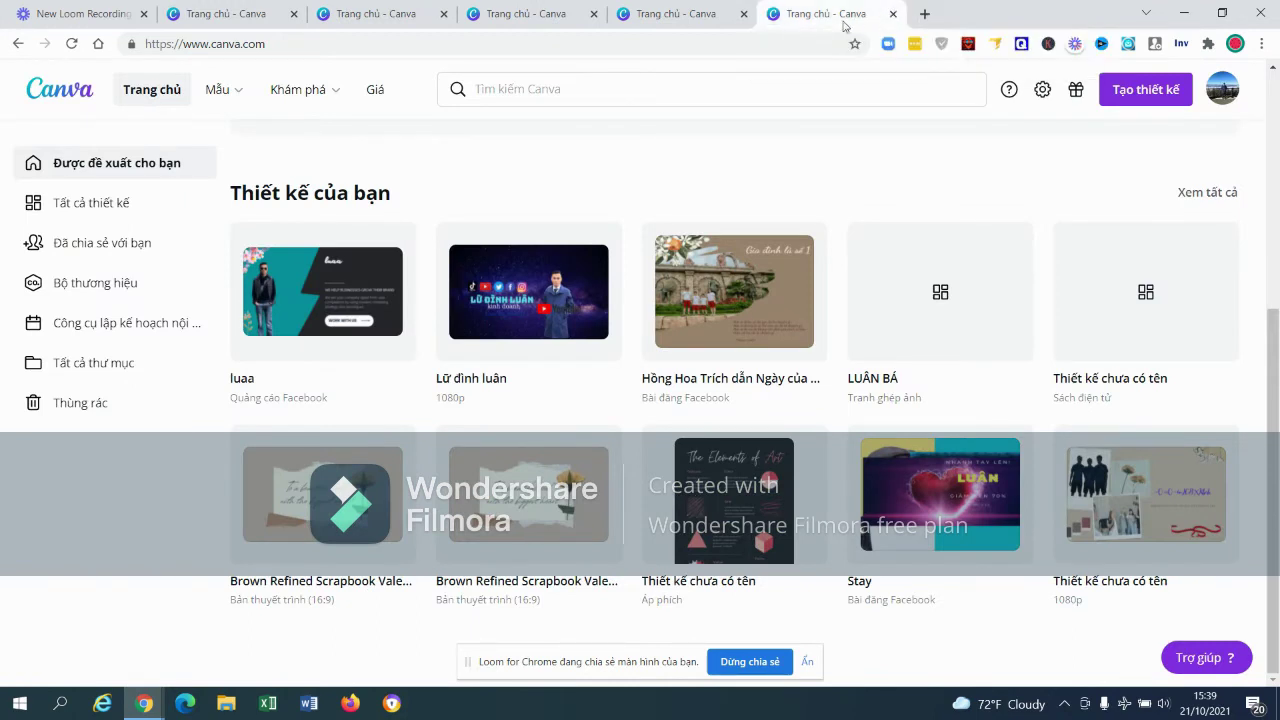
click(893, 14)
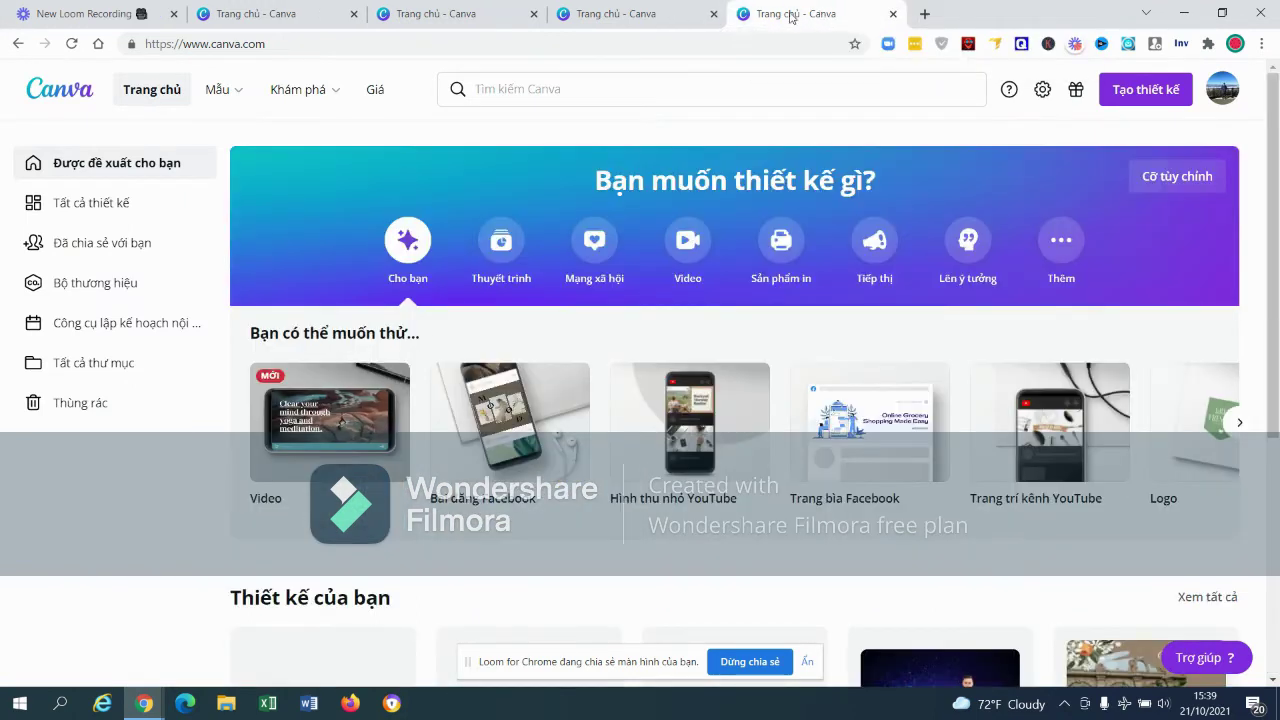
click(713, 14)
scroll(716, 276, down, 4)
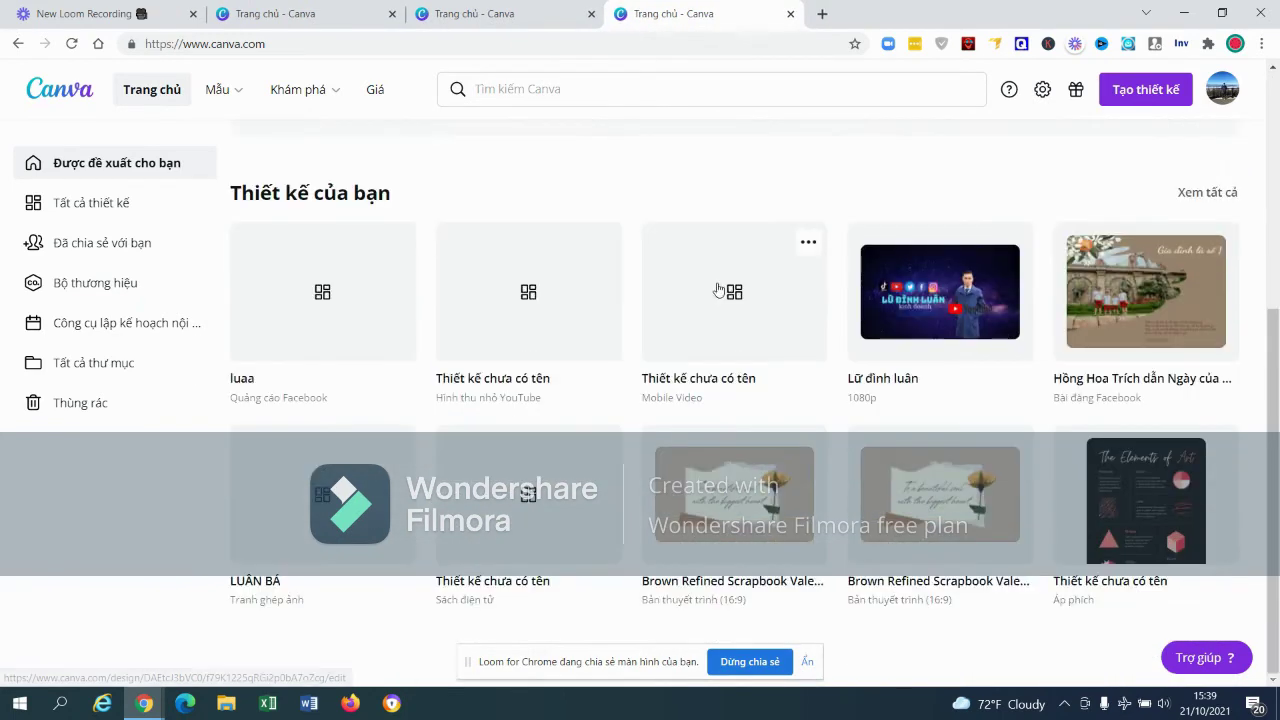
Open the Elements of Art poster and replace its title text with 'XBAZ'.
click(1118, 500)
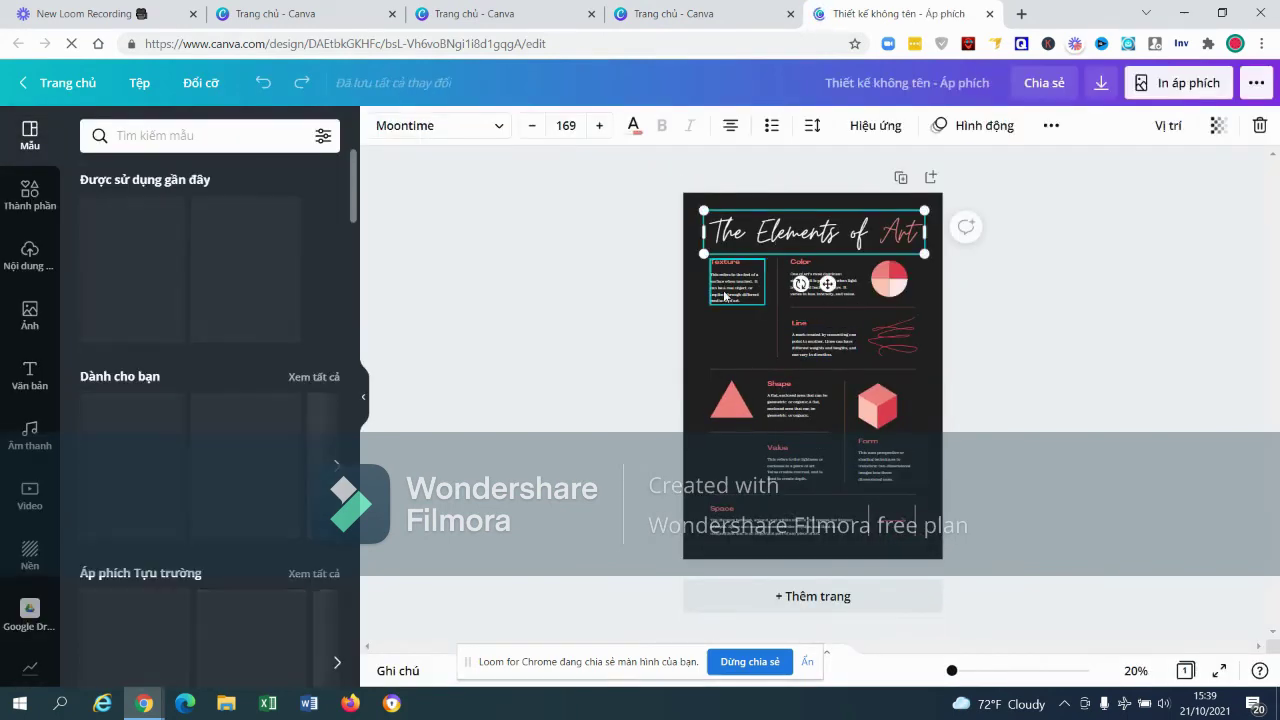
click(726, 296)
click(830, 288)
click(897, 282)
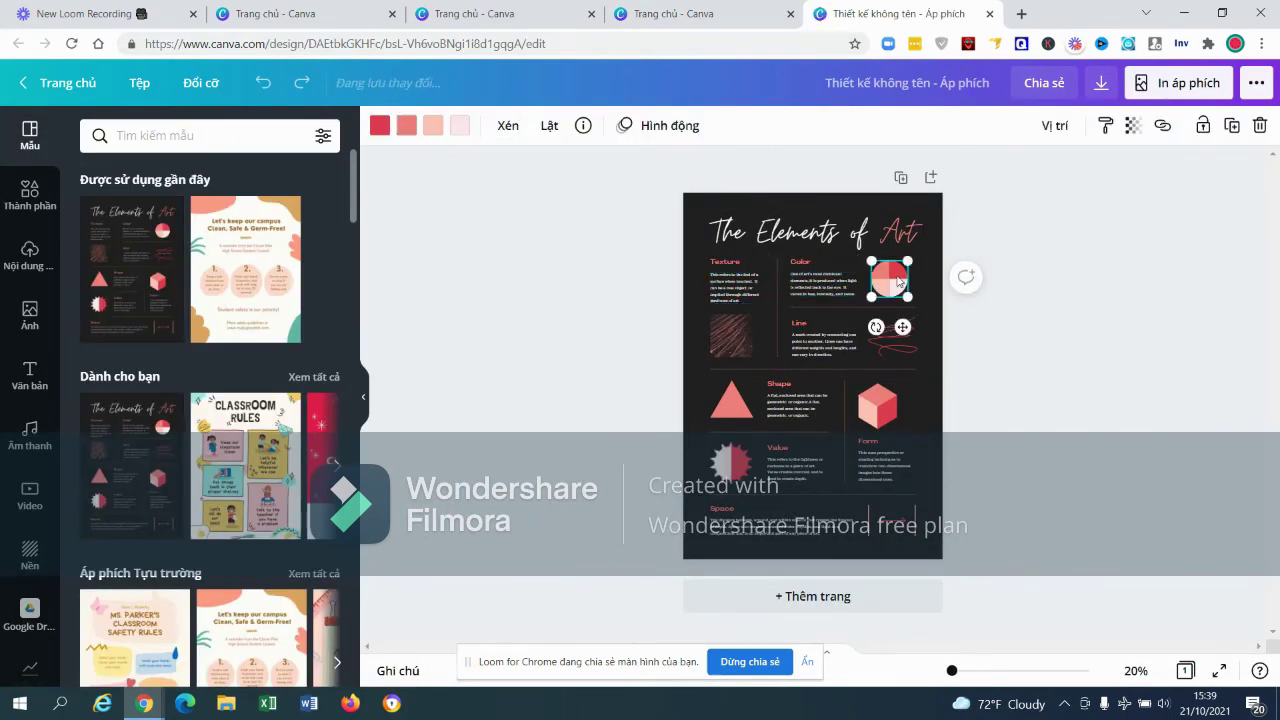
click(740, 295)
click(897, 234)
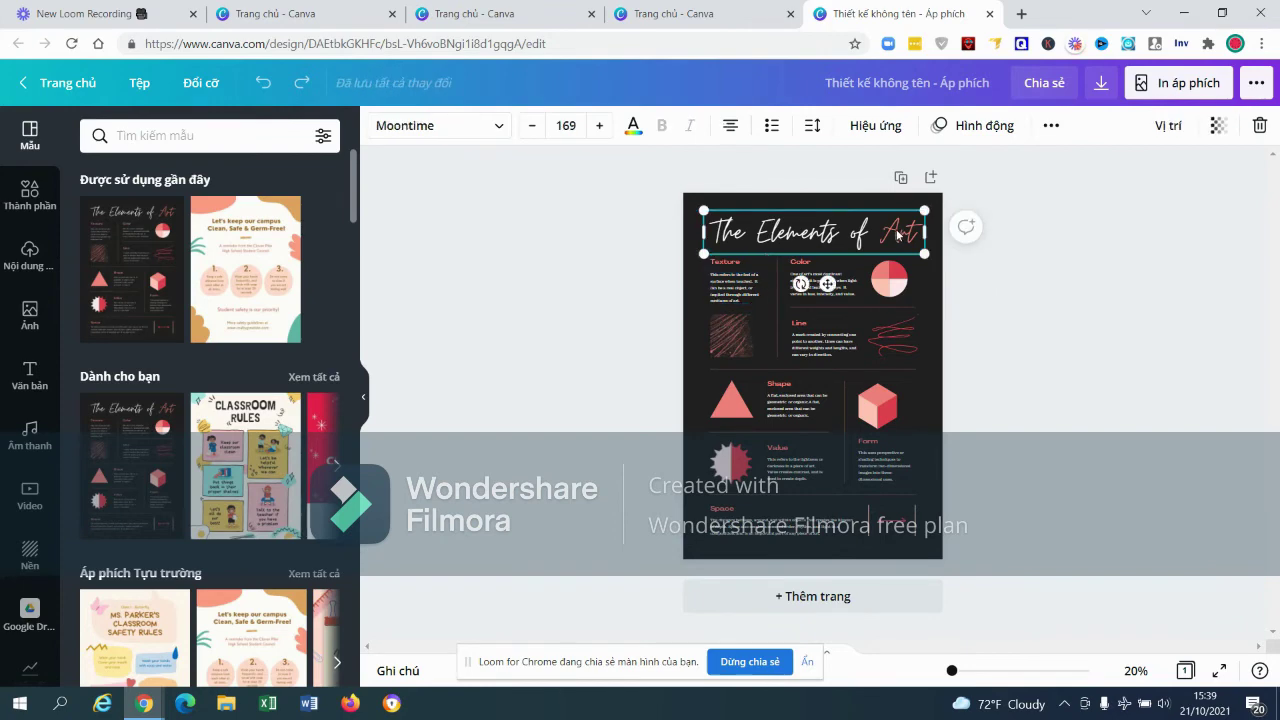
key(Delete)
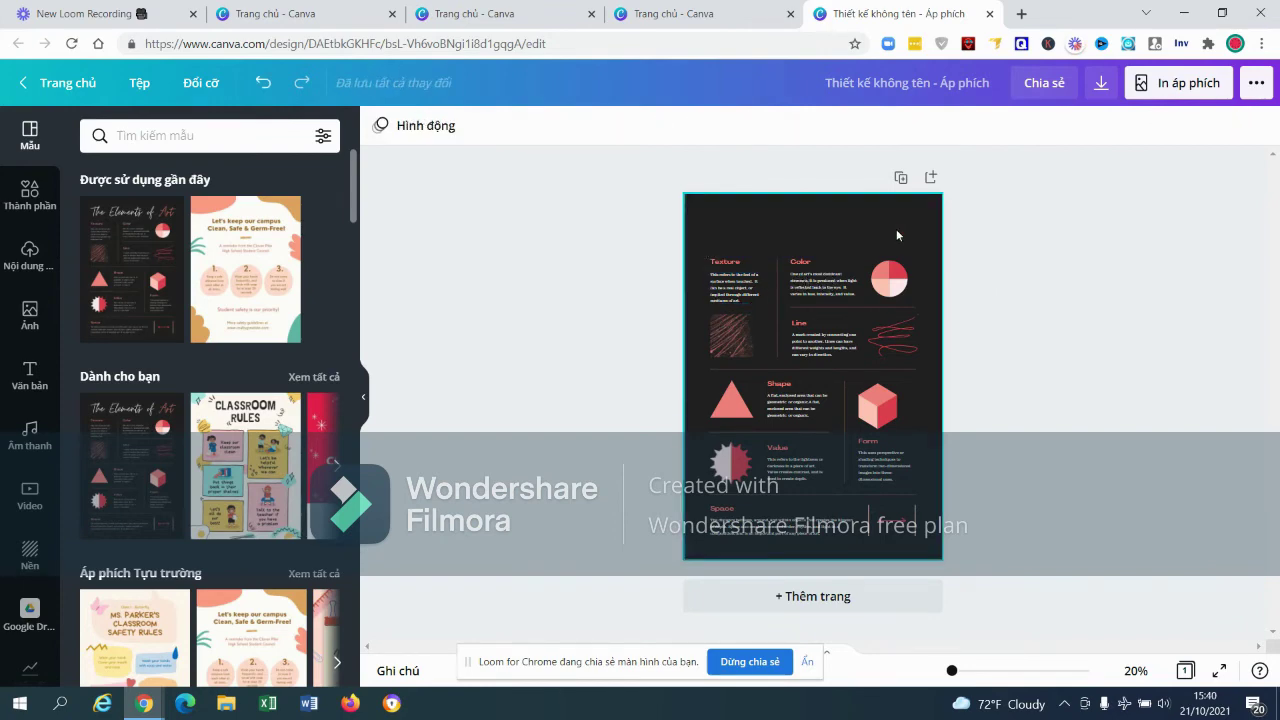
click(263, 82)
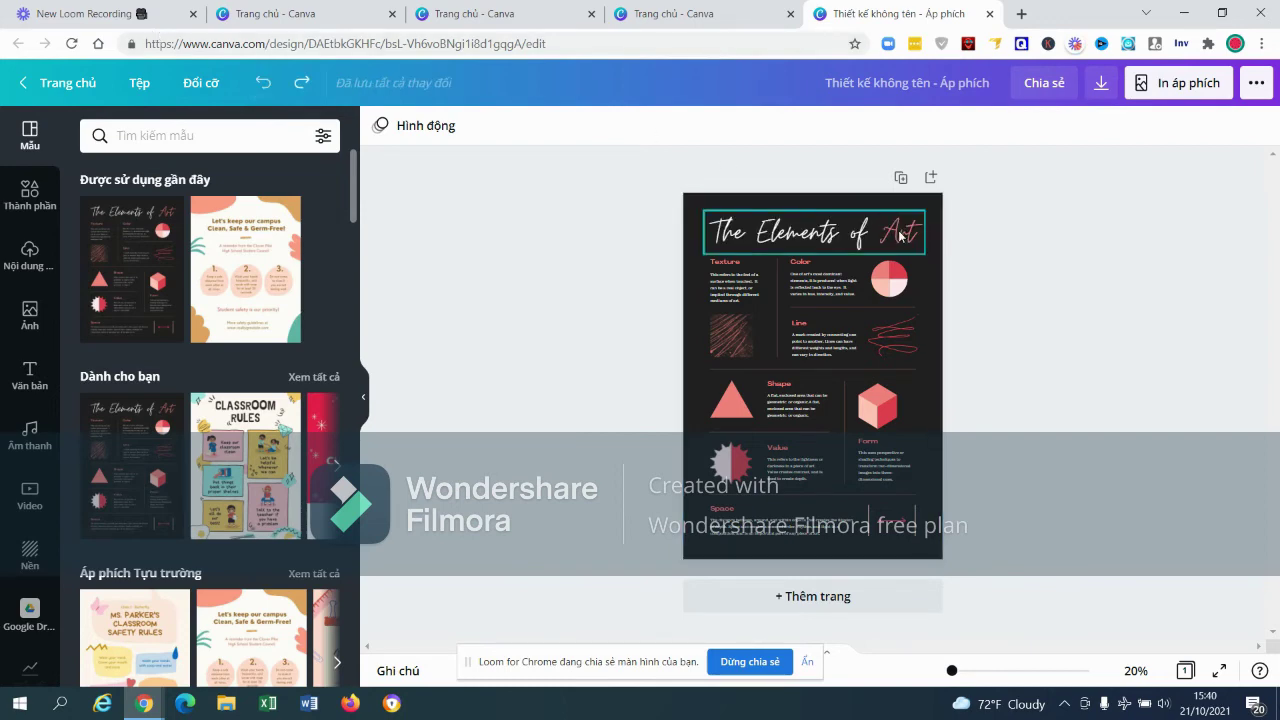
click(905, 234)
key(Delete)
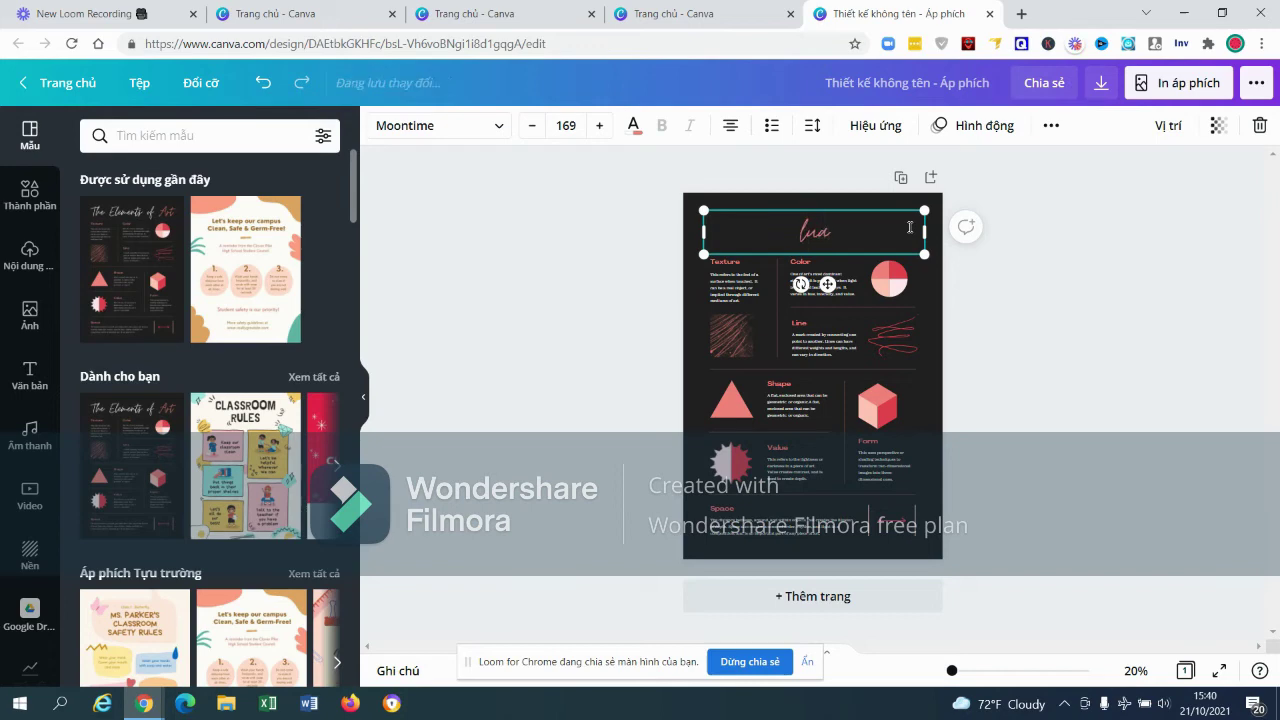
text(ankaJXBAZ)
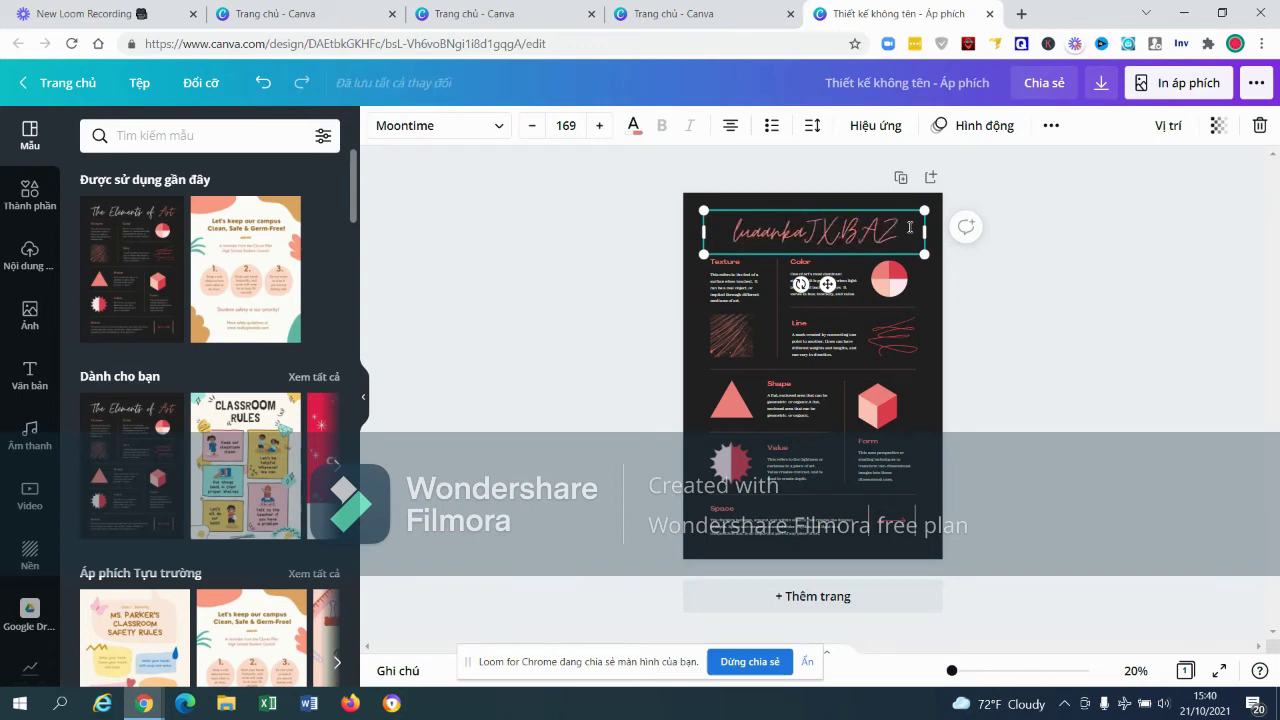
Set the title in Vietnamese Asap SemiBold at size 171, then close the poster.
click(498, 126)
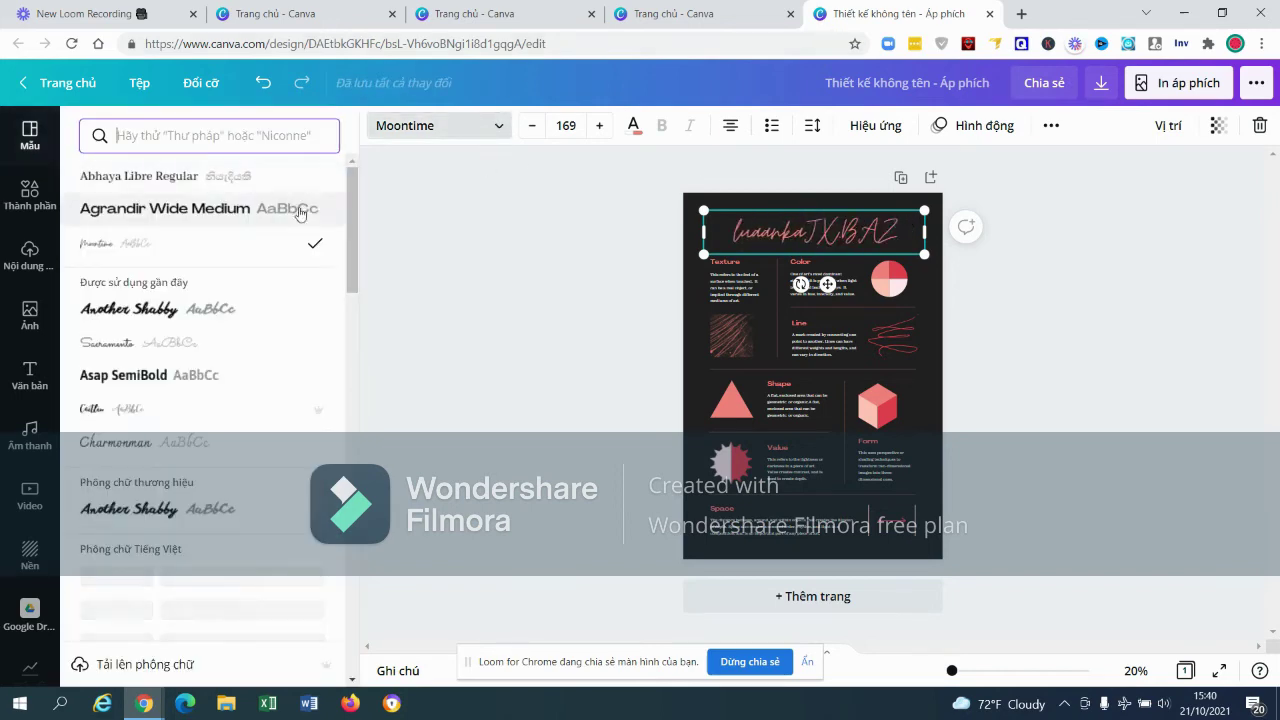
click(126, 375)
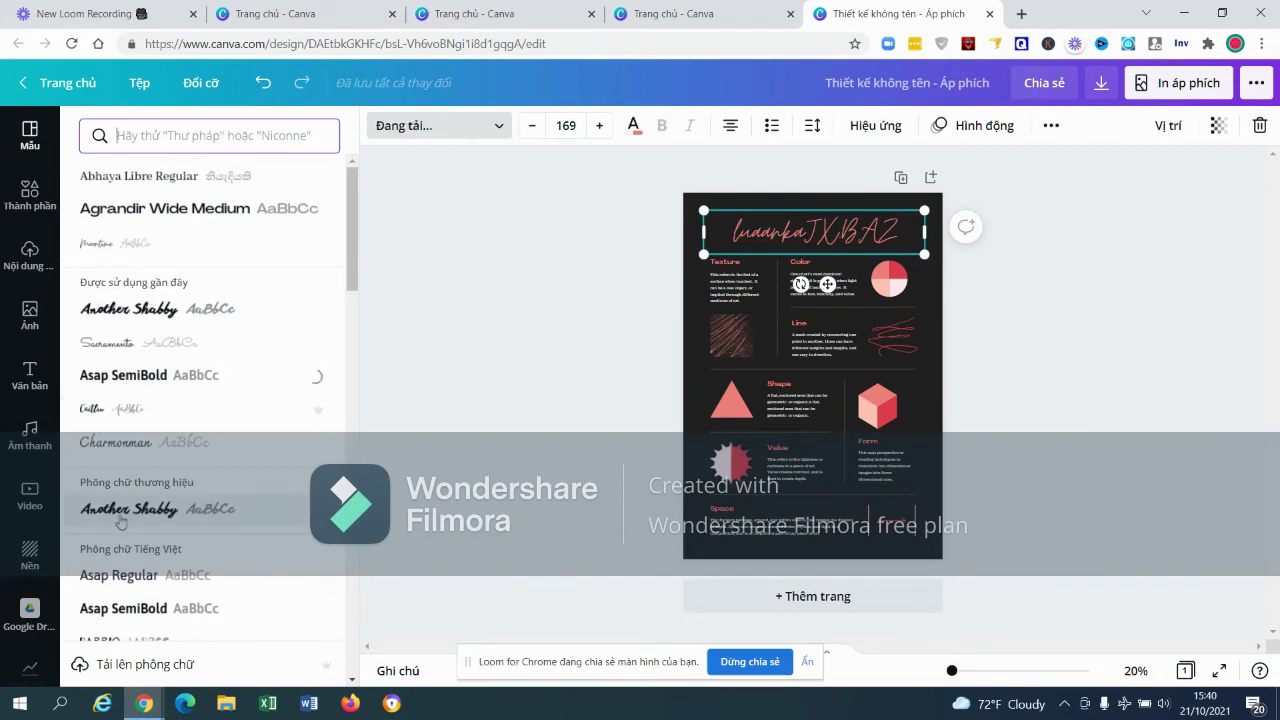
click(137, 617)
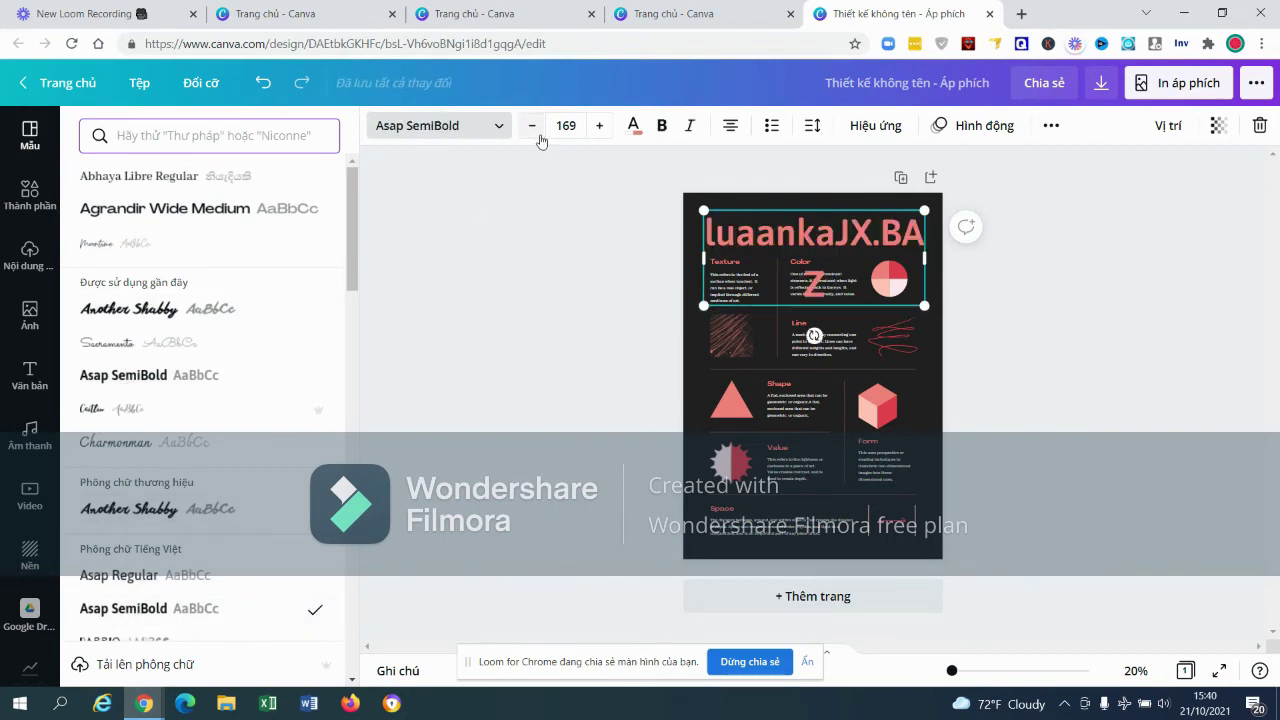
click(535, 128)
click(535, 128)
click(535, 128)
click(598, 128)
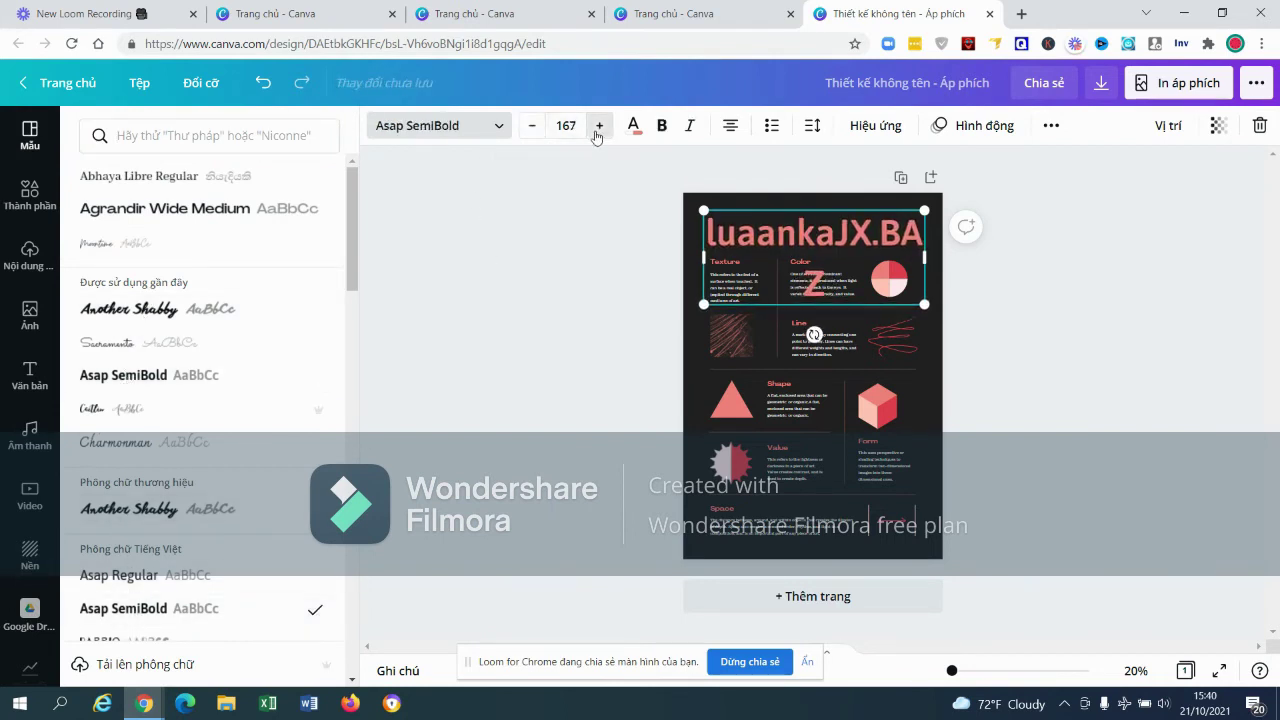
click(598, 126)
click(598, 126)
click(598, 126)
click(598, 126)
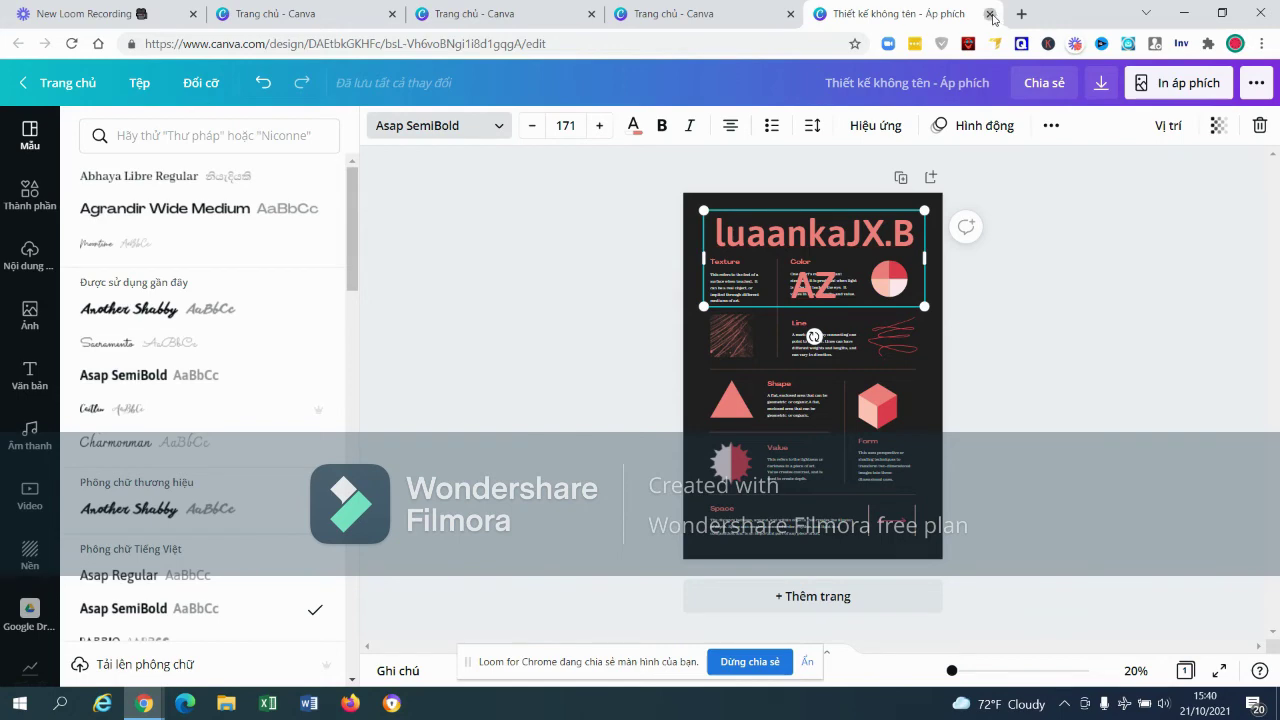
click(990, 14)
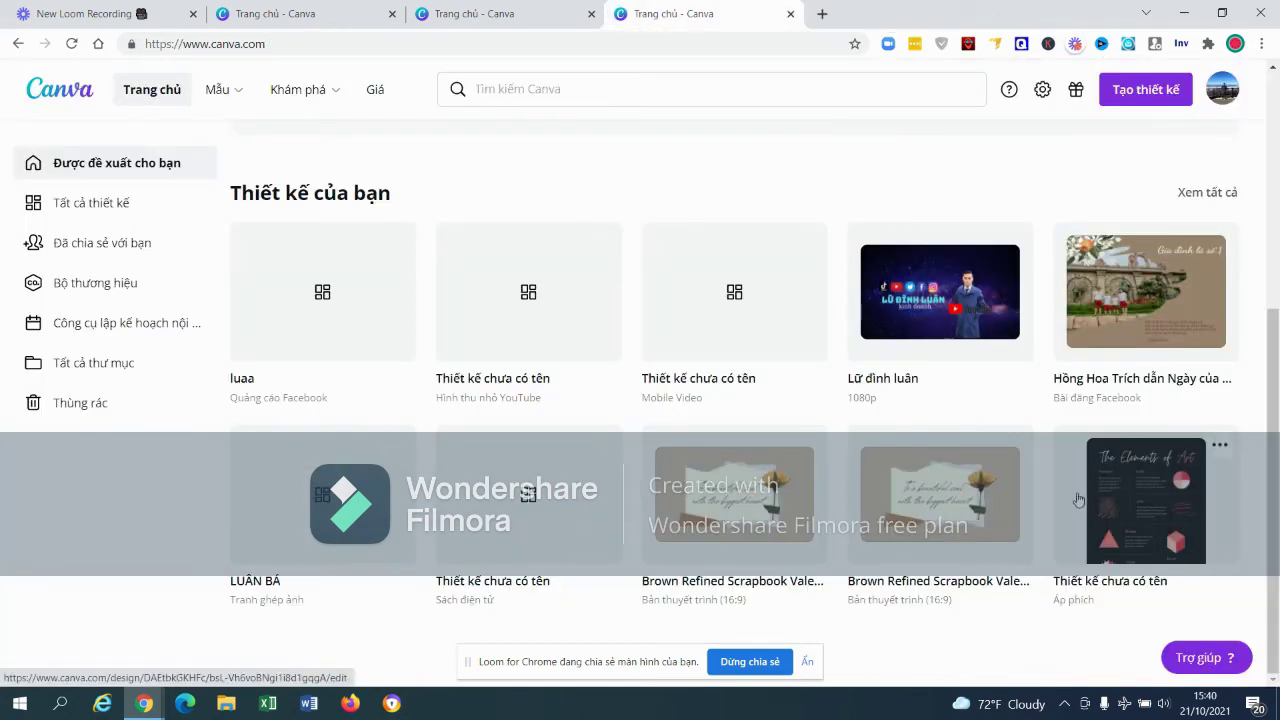
Upload 'cách thiết kế ảnh đẹp đơn giản' and place it in a new 1280 × 720 px design.
scroll(1078, 499, up, 4)
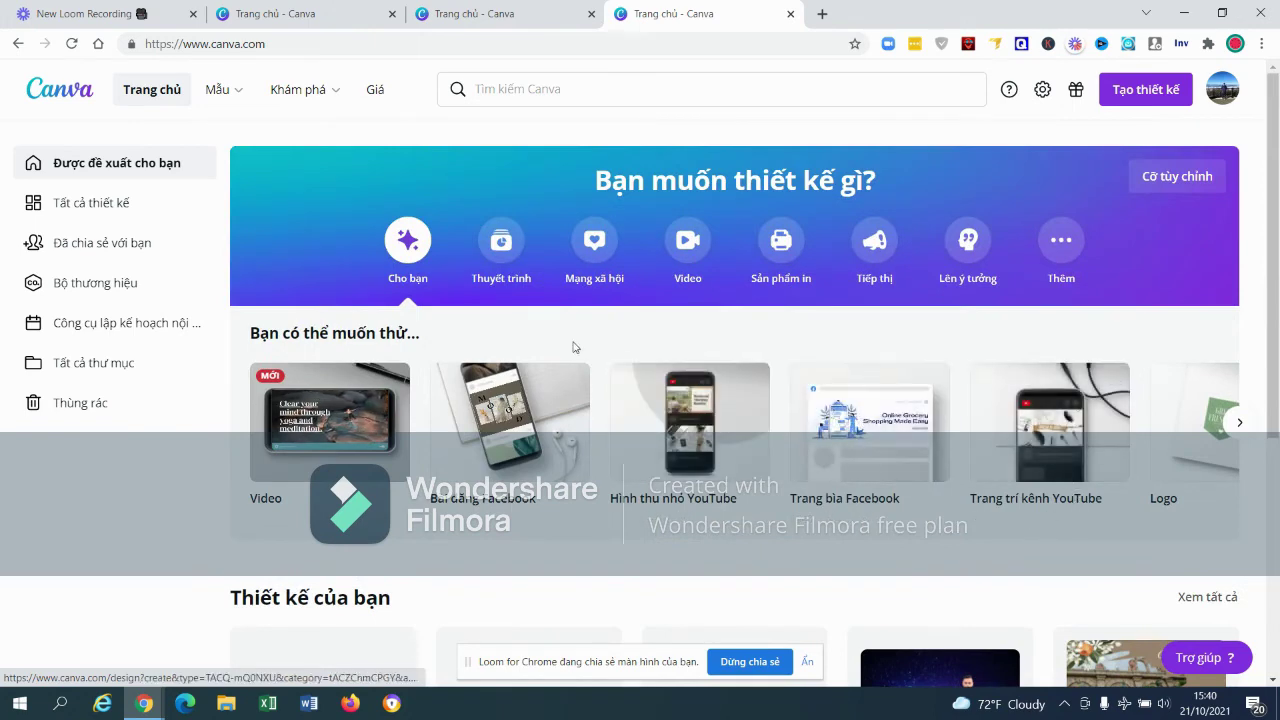
click(593, 256)
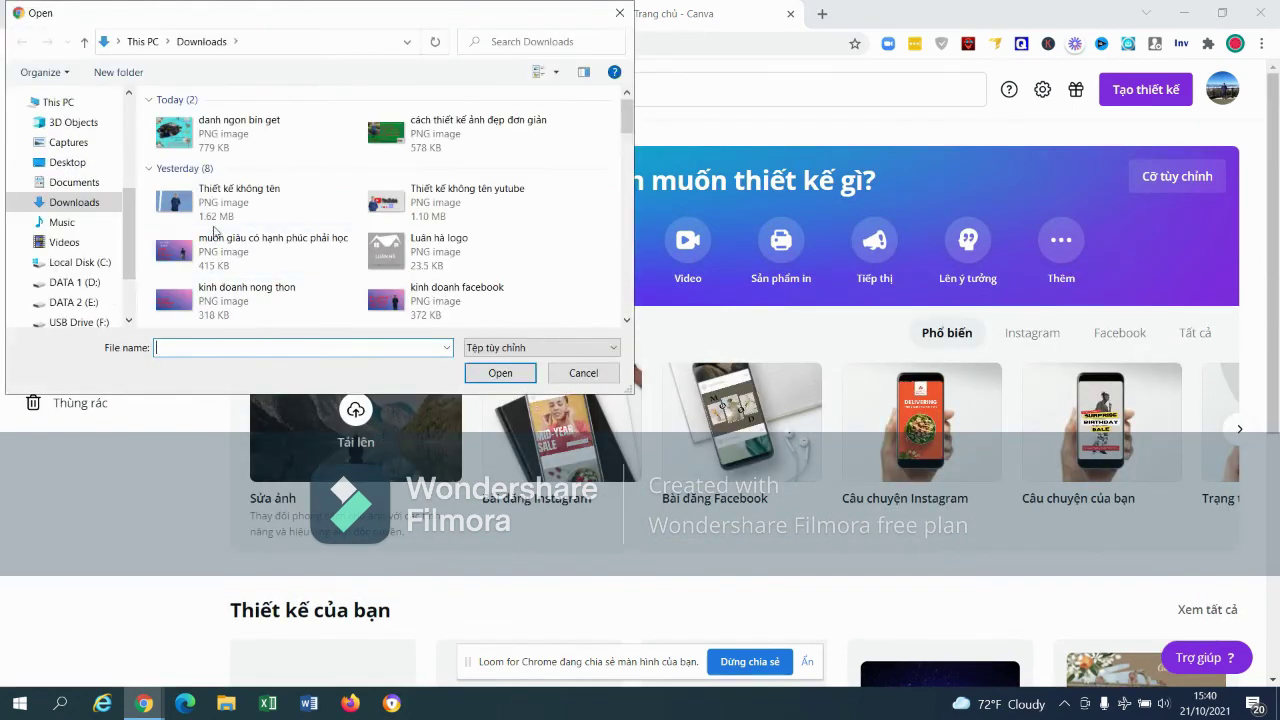
double_click(396, 143)
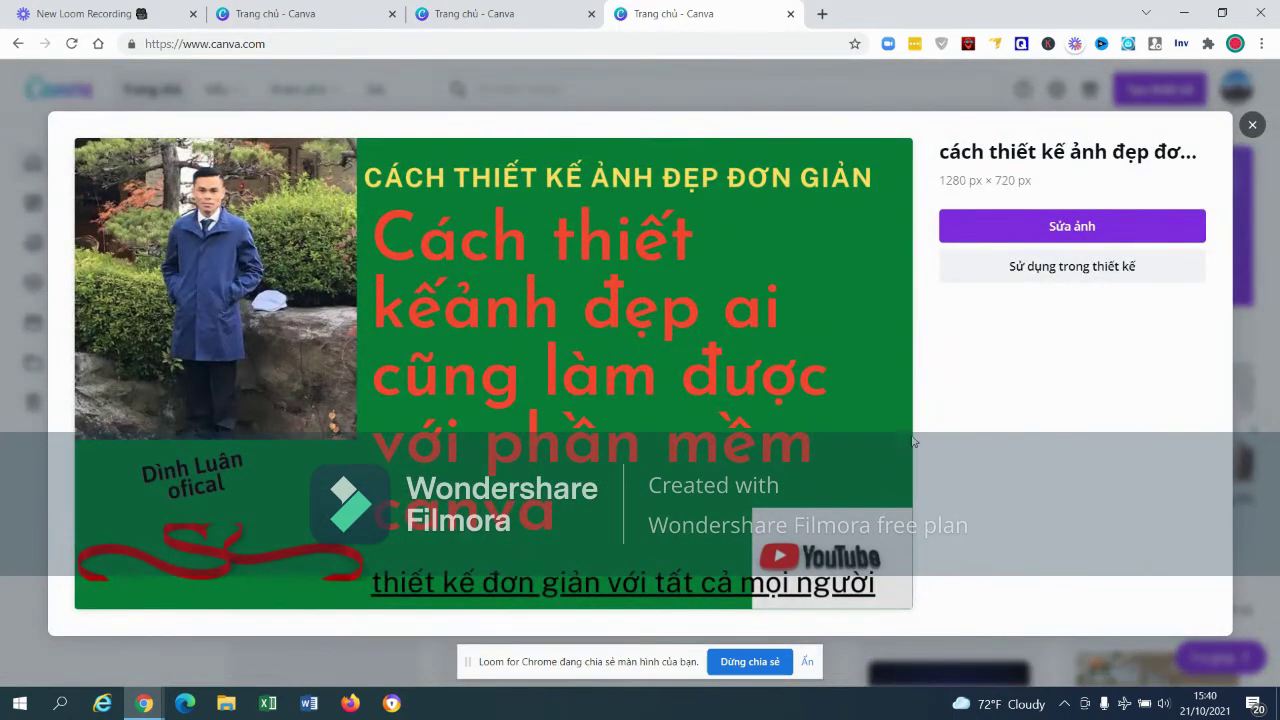
click(1063, 227)
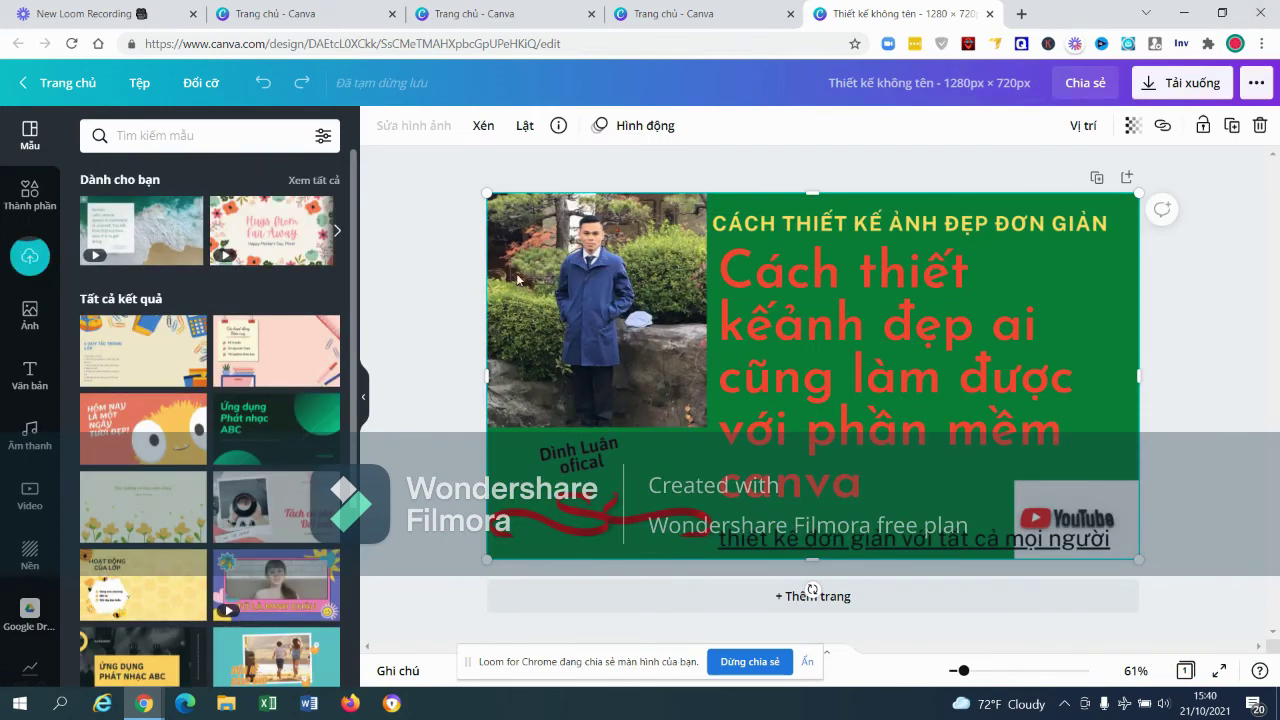
drag(472, 349, 517, 360)
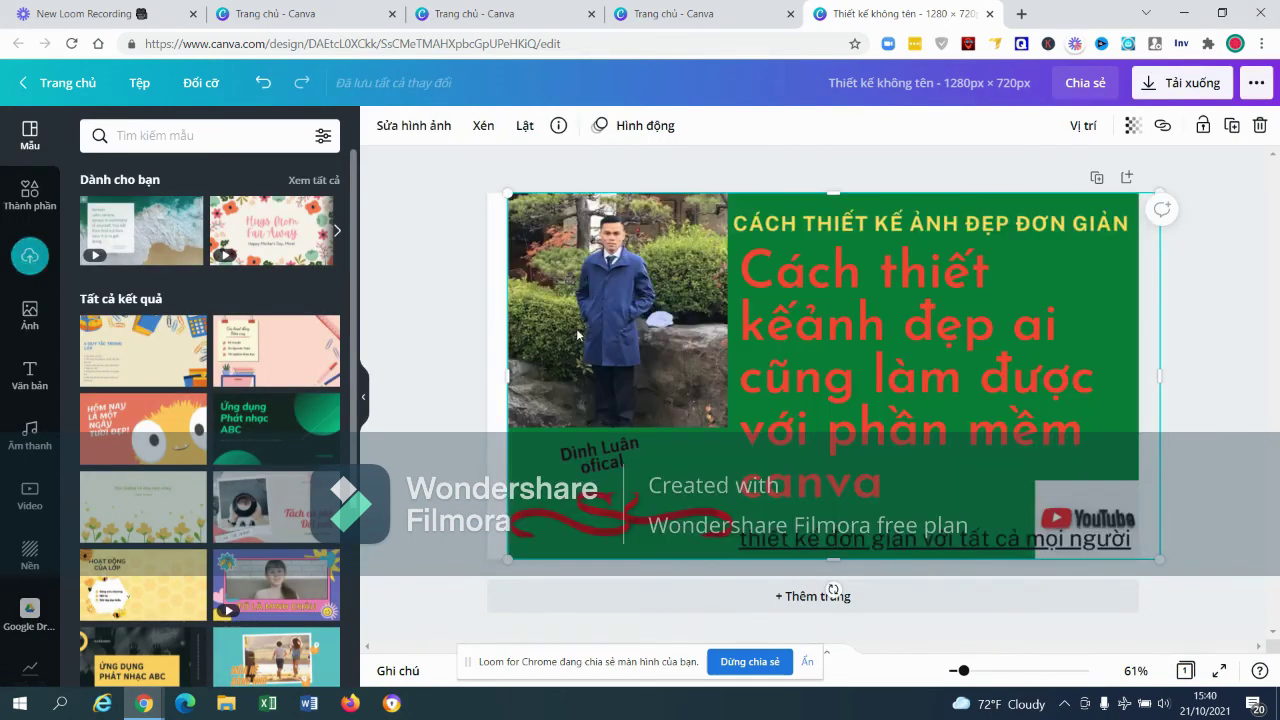
key(ctrl+z)
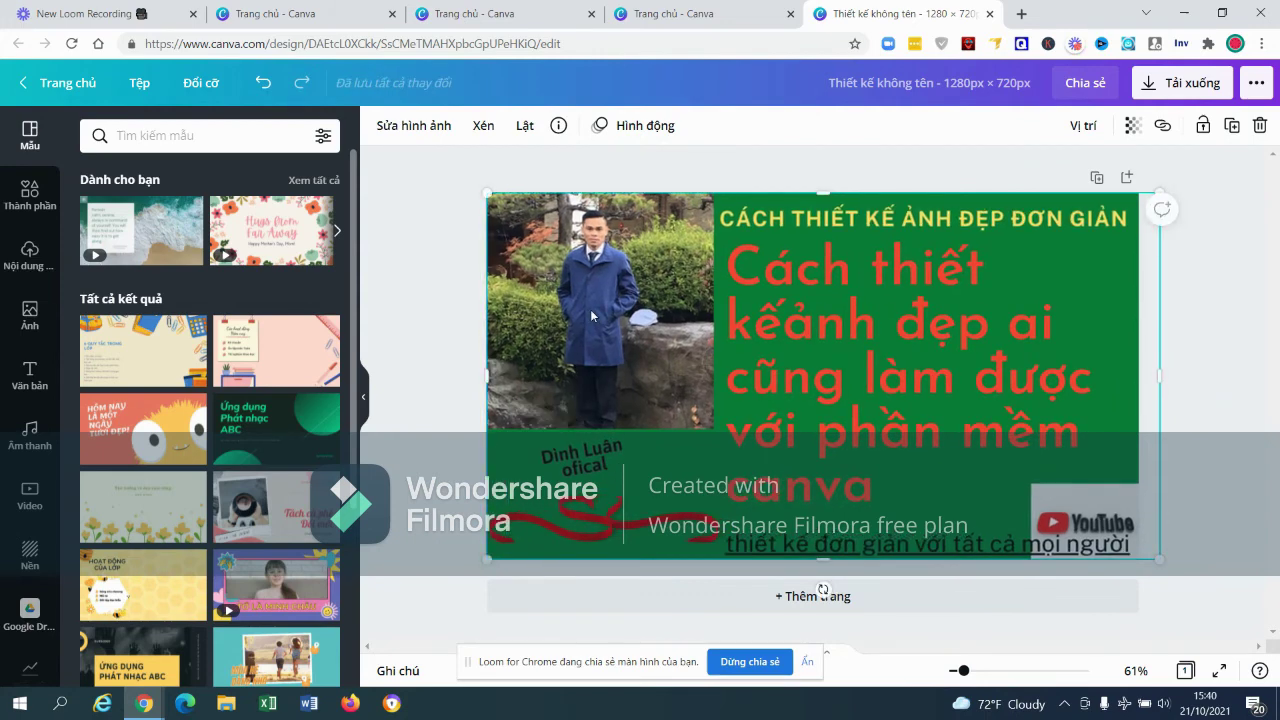
click(393, 125)
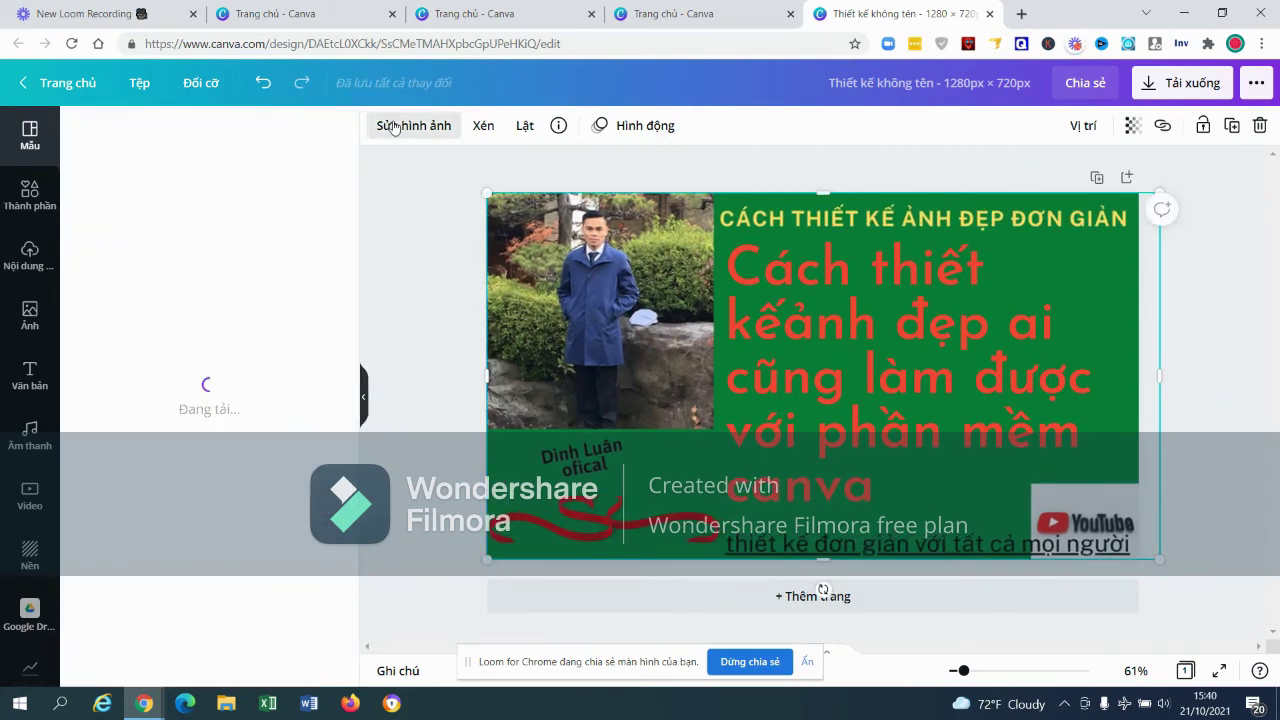
click(120, 276)
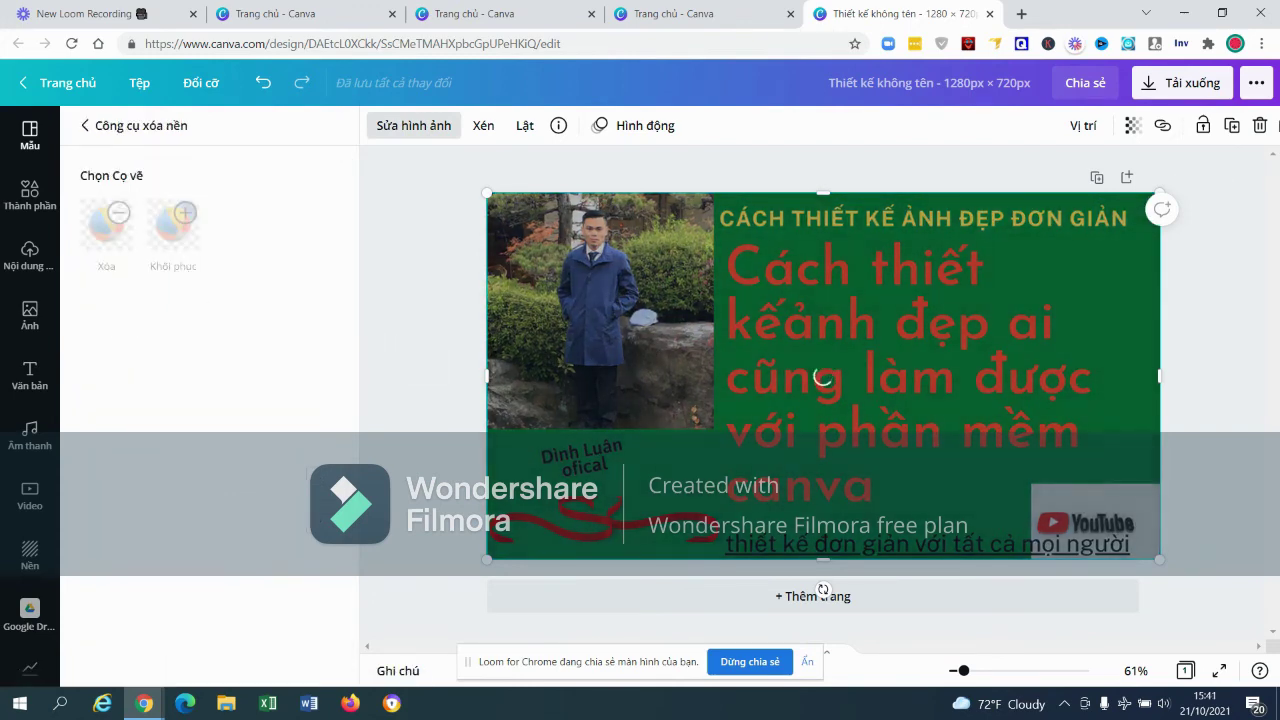
click(488, 133)
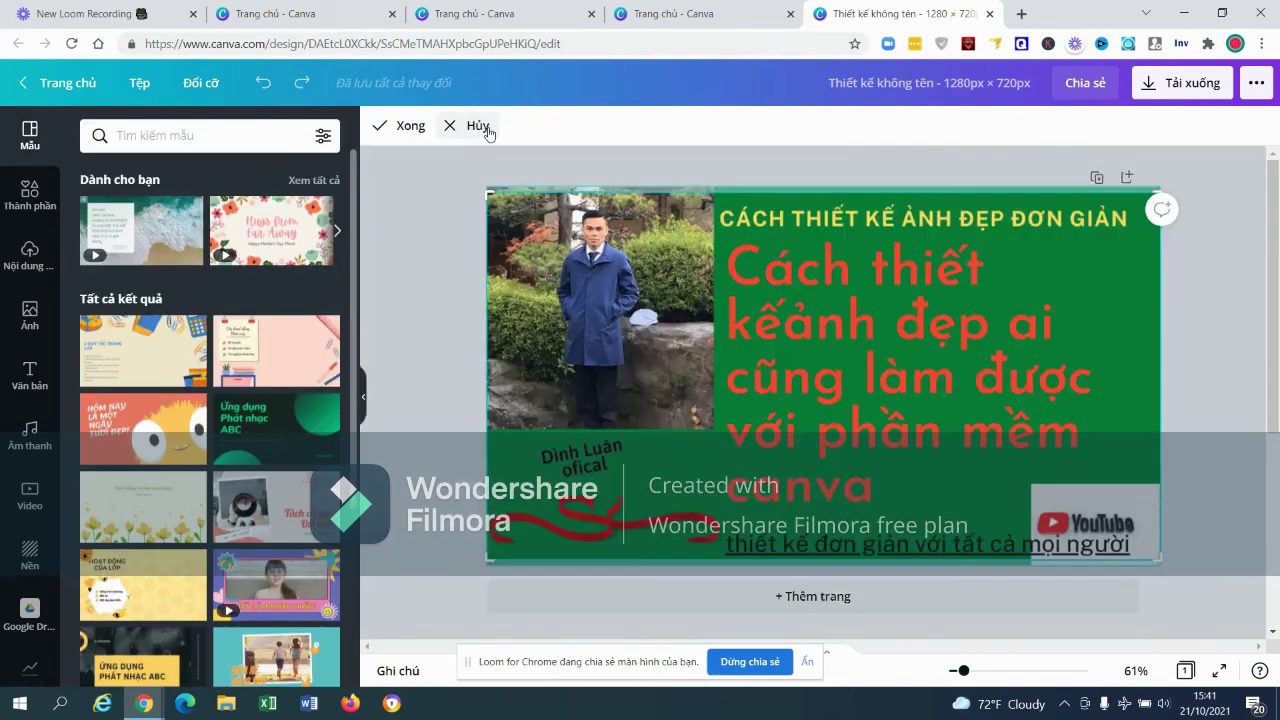
click(488, 133)
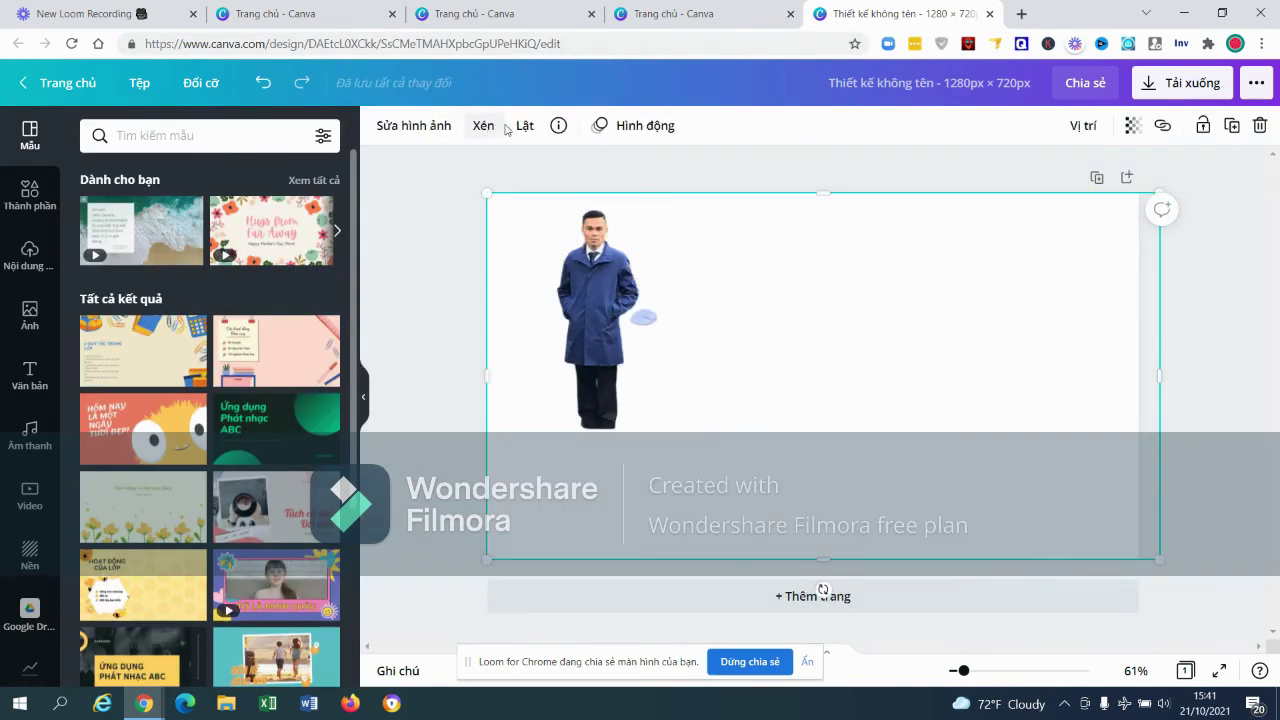
Test horizontal and vertical flips on the photo, leaving it upright and unmirrored.
click(524, 127)
click(541, 170)
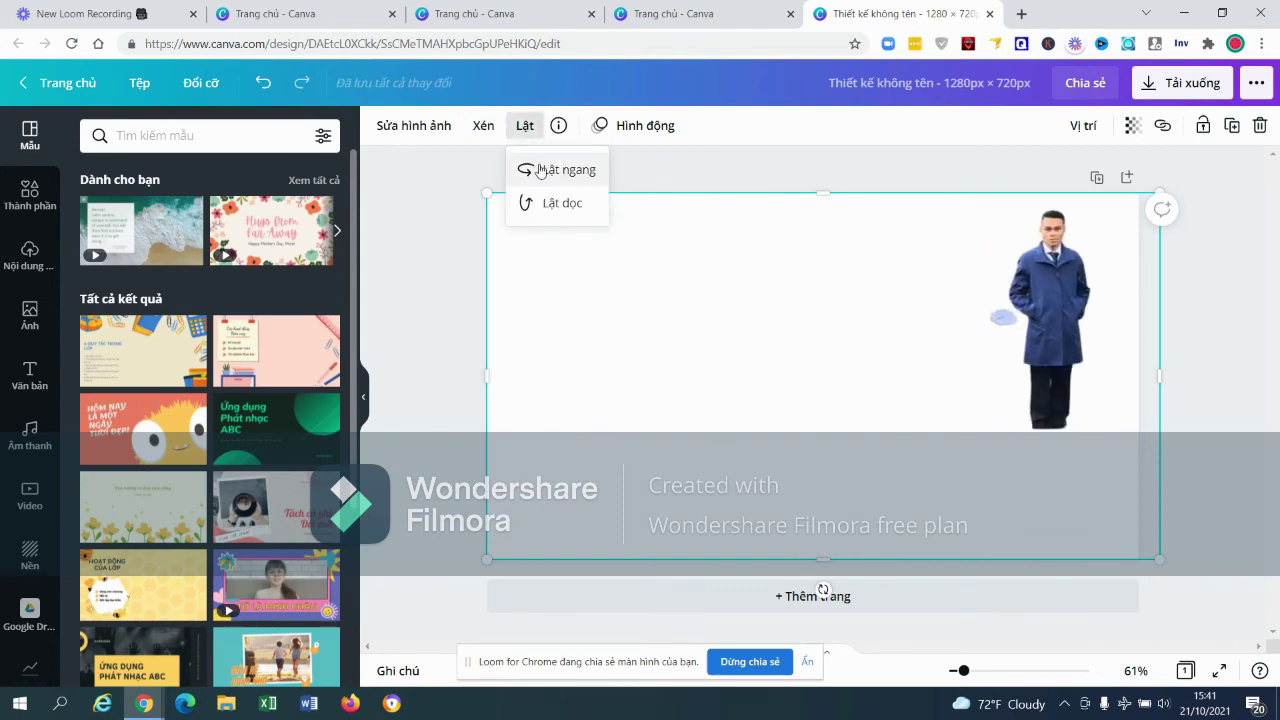
click(556, 205)
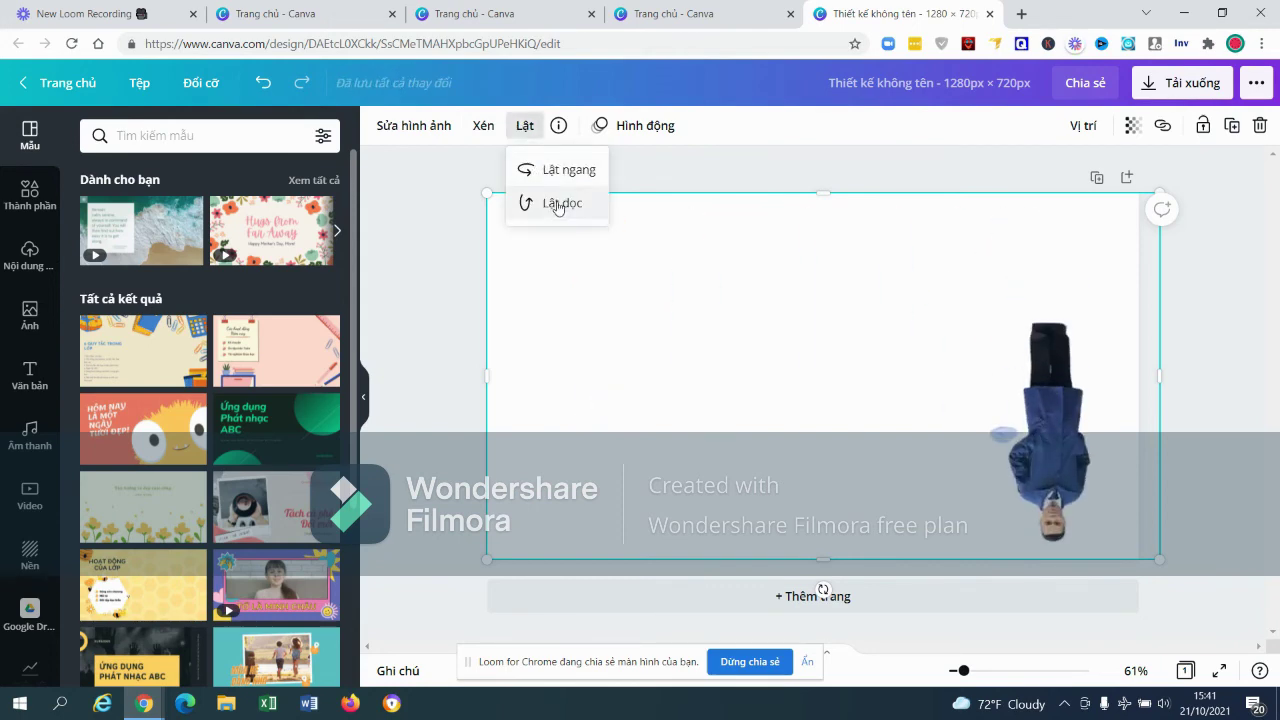
click(557, 172)
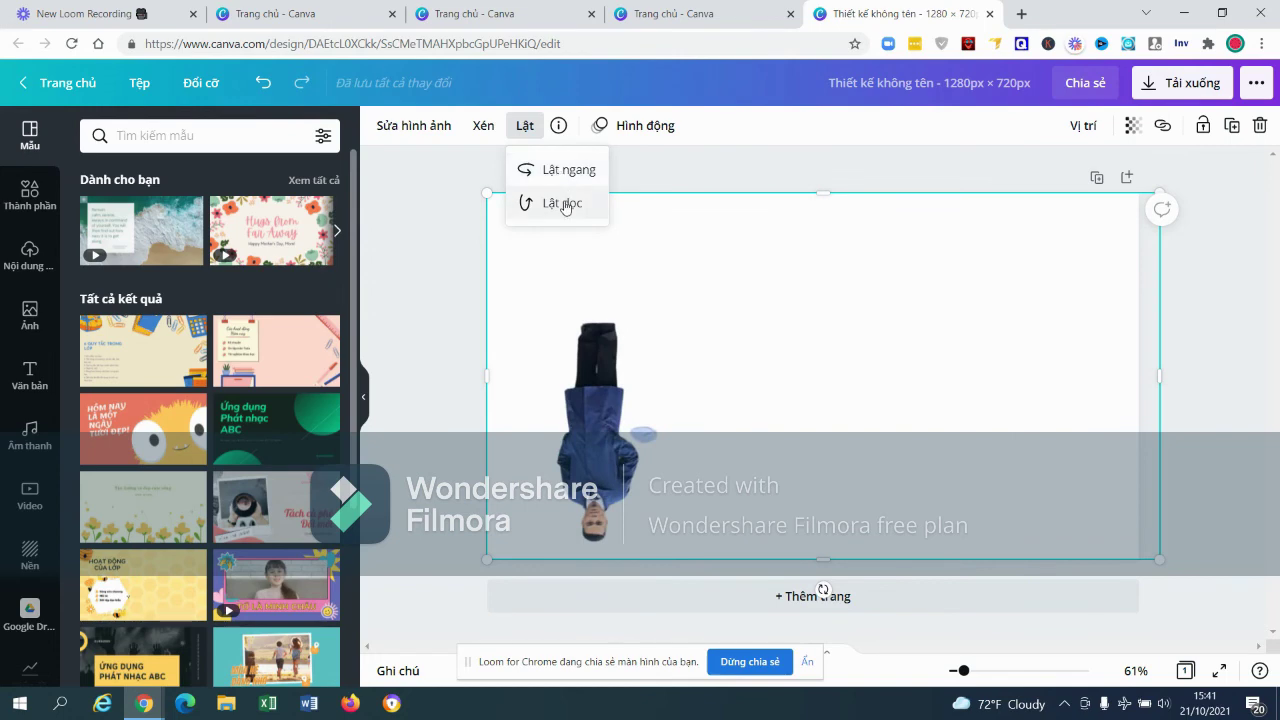
click(560, 203)
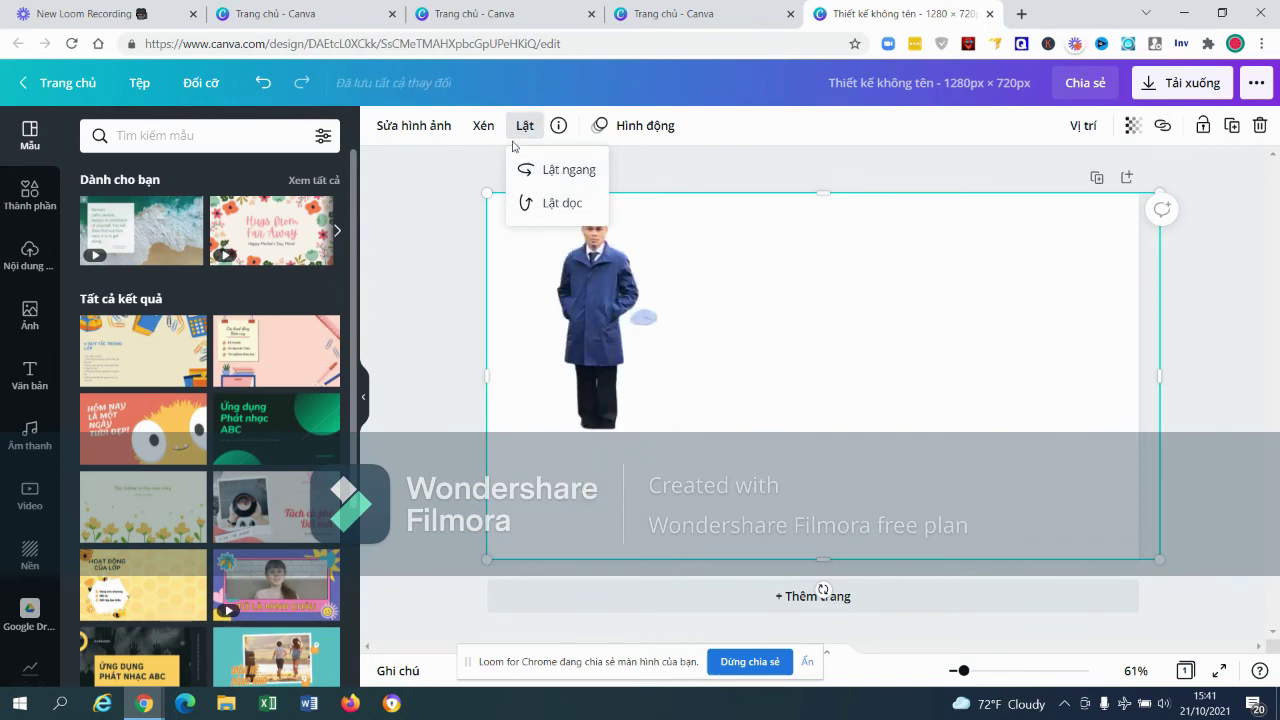
Try several animations, settle on Xoay for the photo, and go back home.
click(604, 130)
click(203, 336)
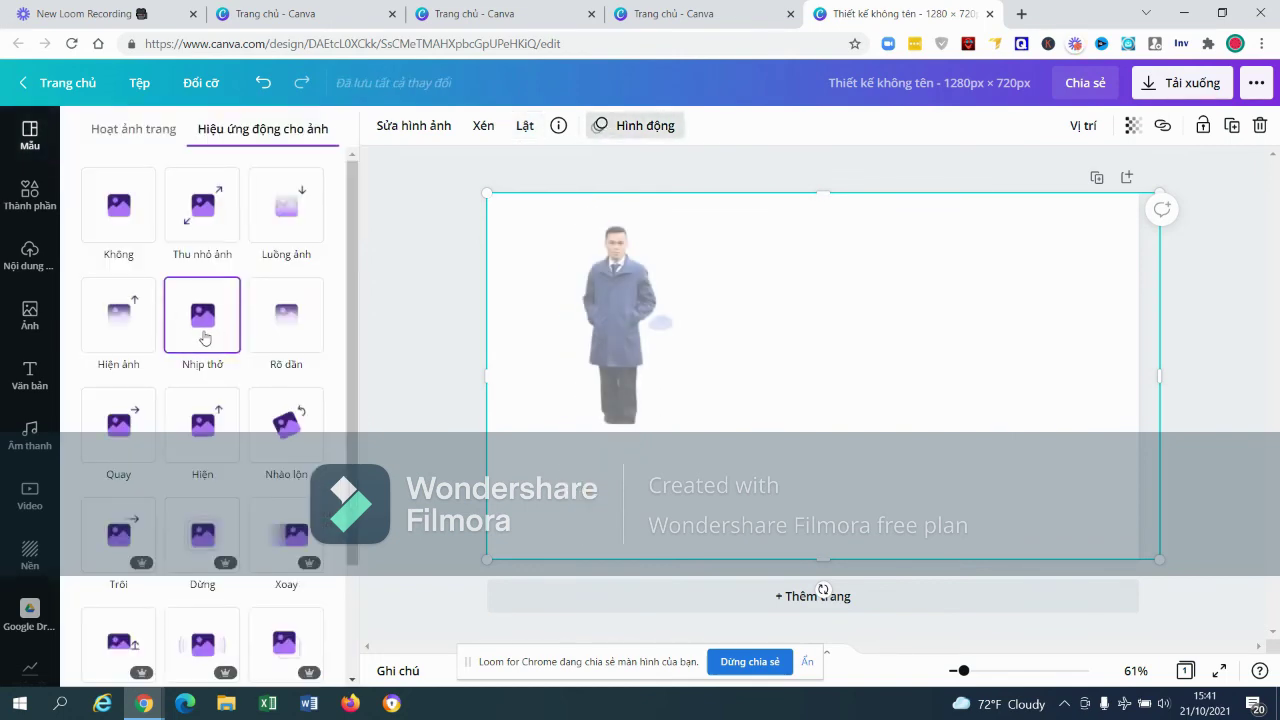
click(285, 341)
click(110, 440)
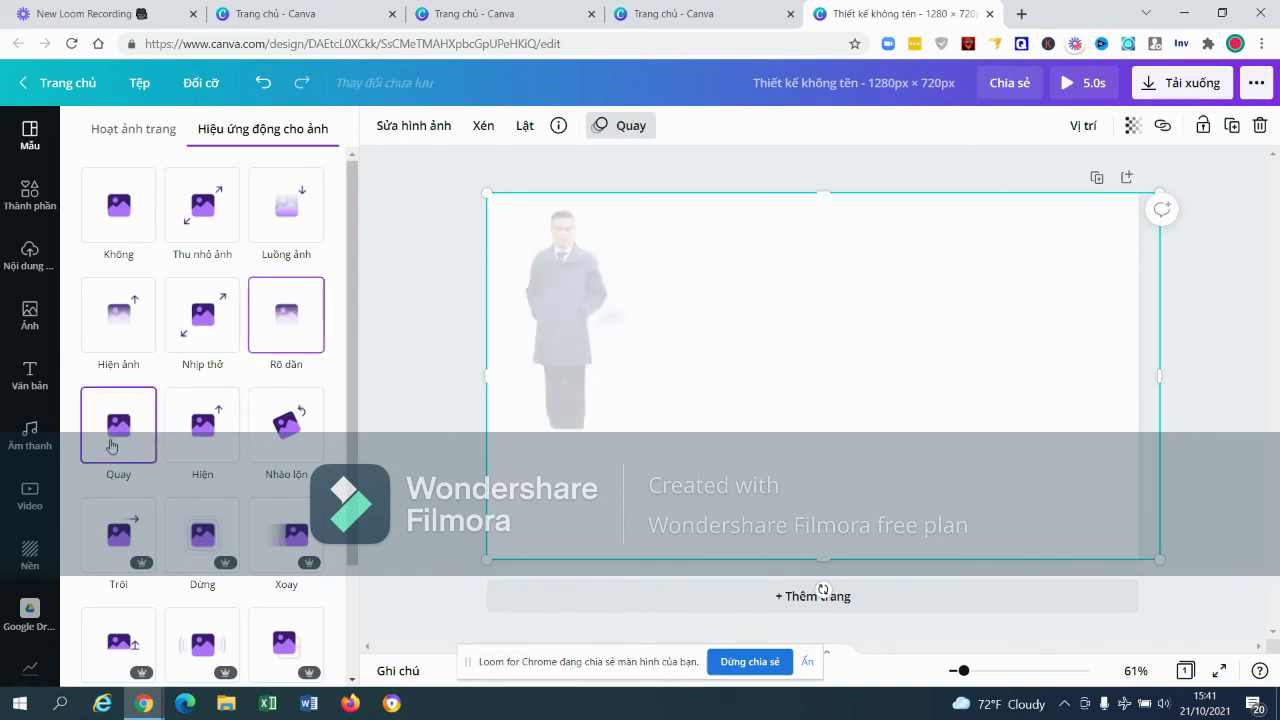
click(204, 540)
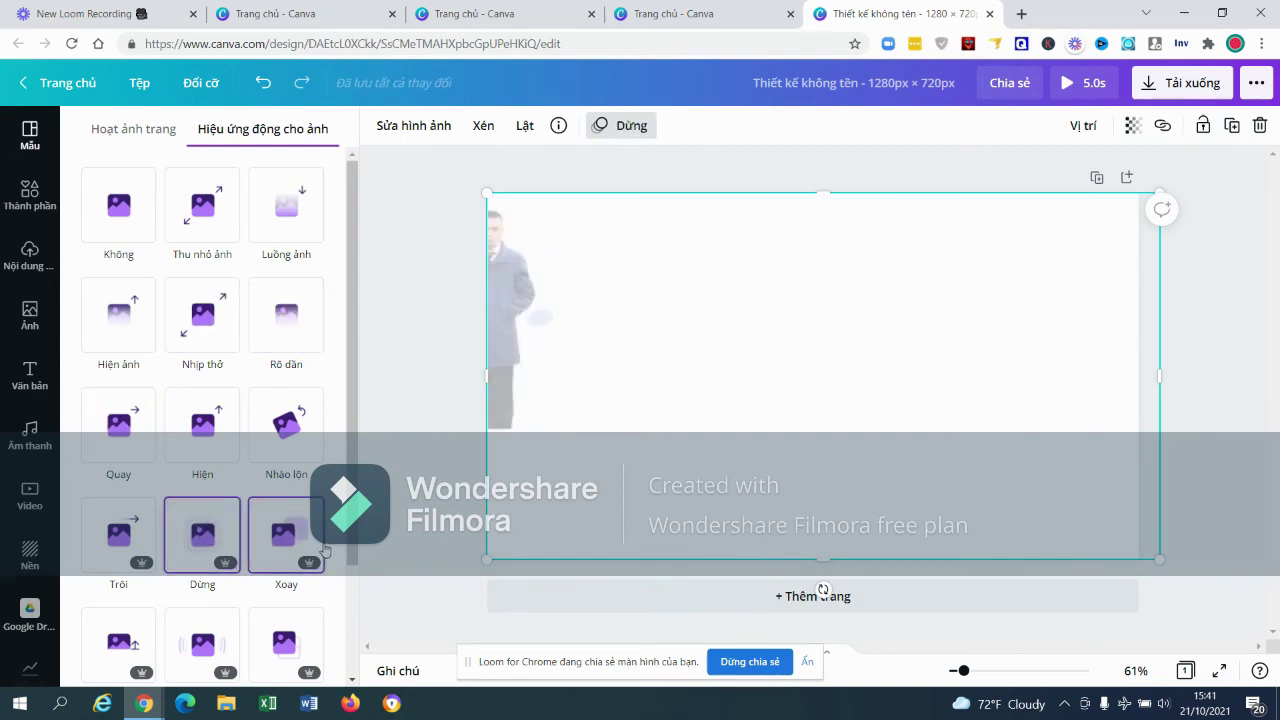
click(285, 540)
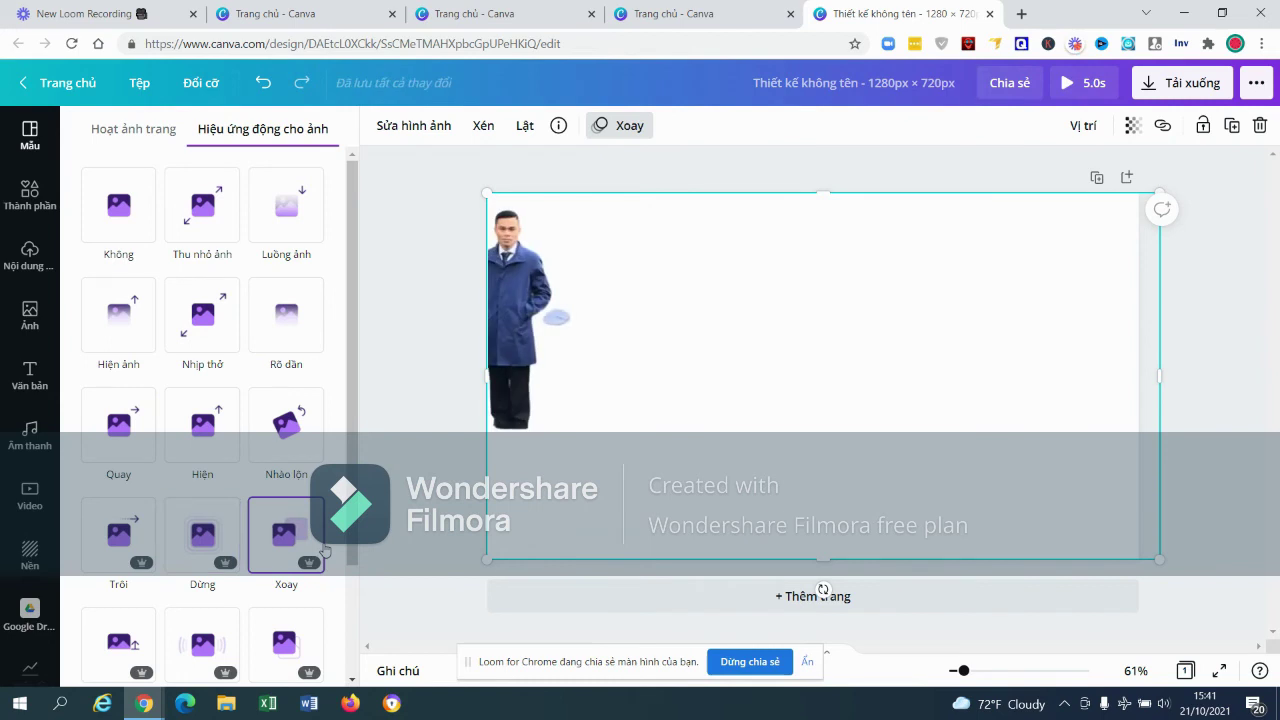
click(22, 82)
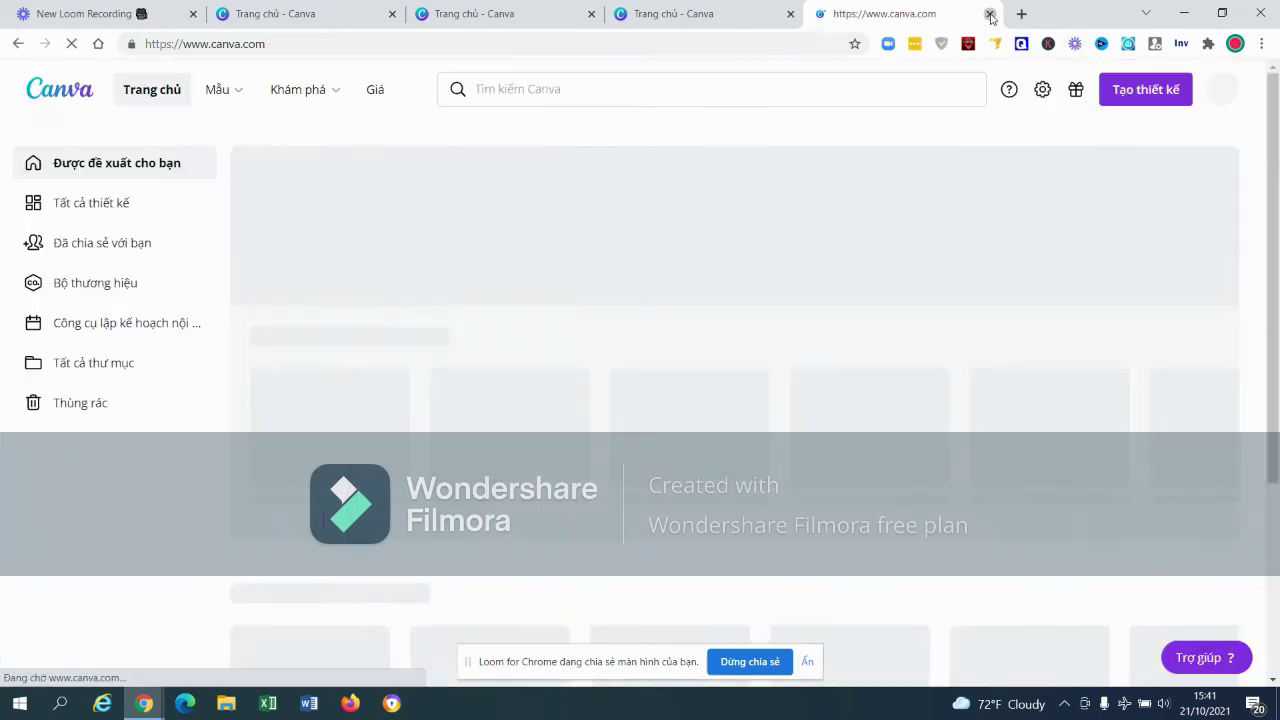
Close the extra tab and create a blank Website design from the Thêm categories.
click(988, 14)
scroll(940, 336, down, 3)
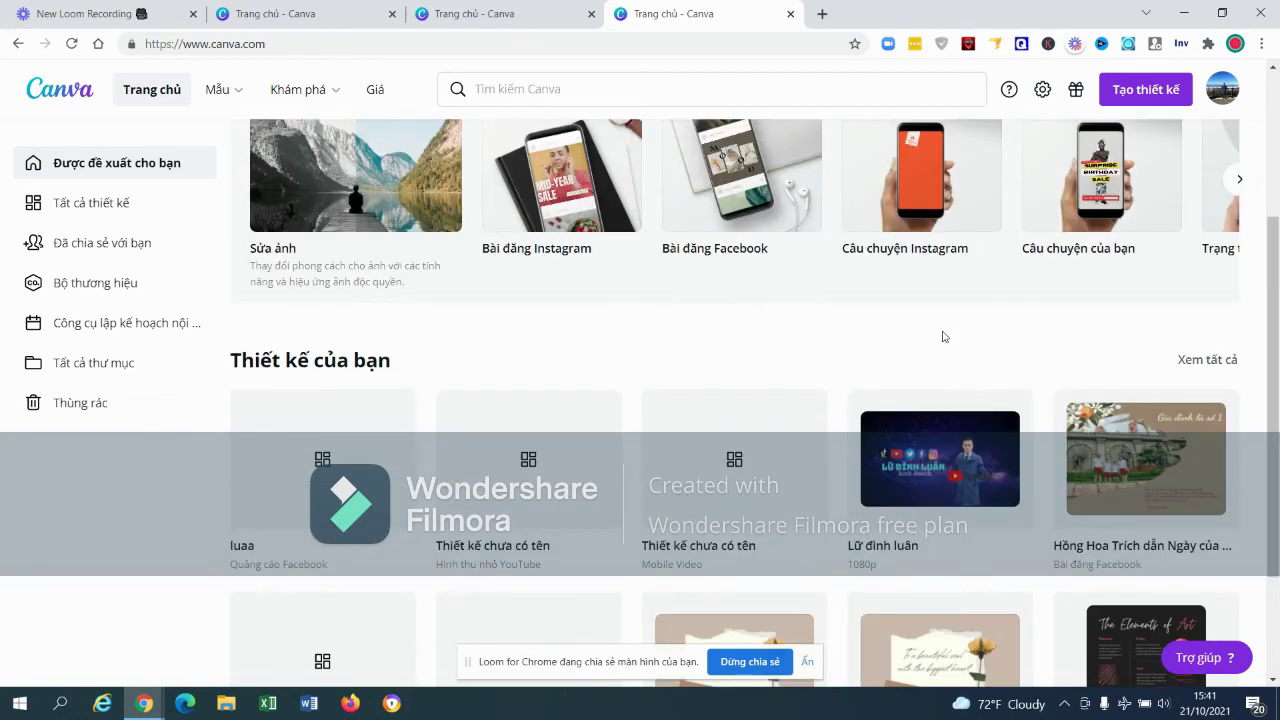
scroll(1080, 305, up, 3)
click(1061, 242)
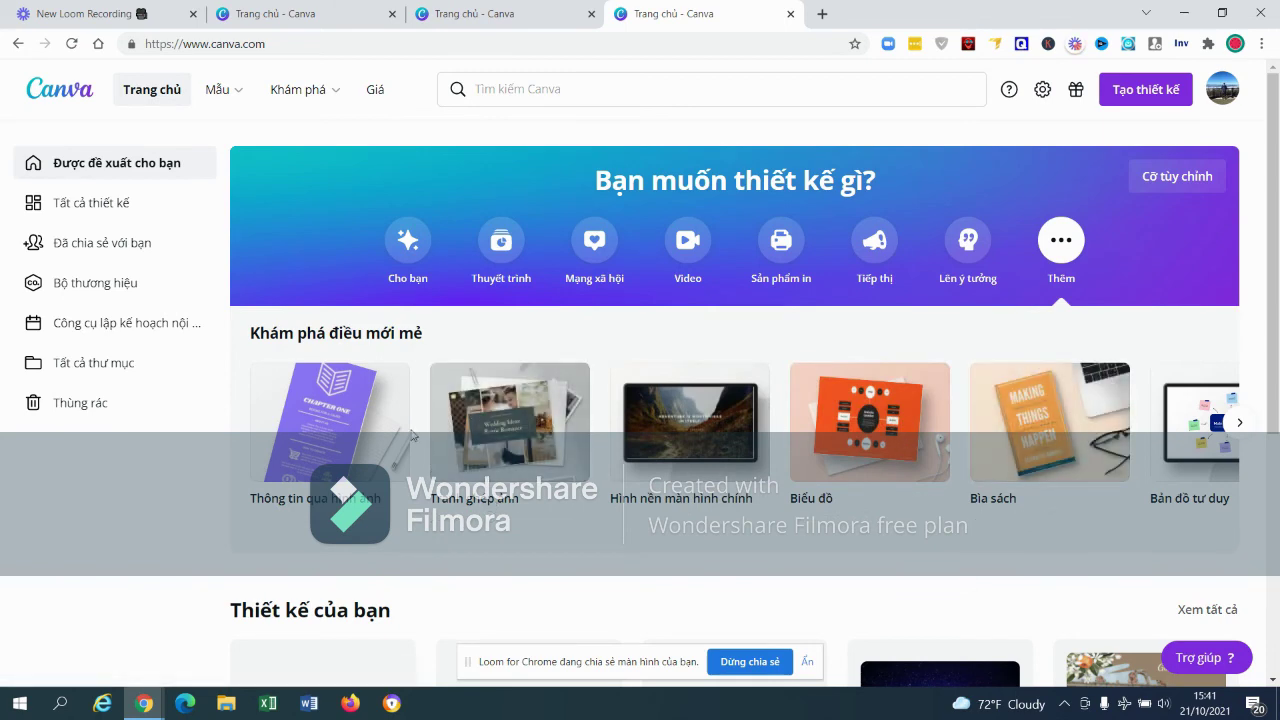
click(1240, 424)
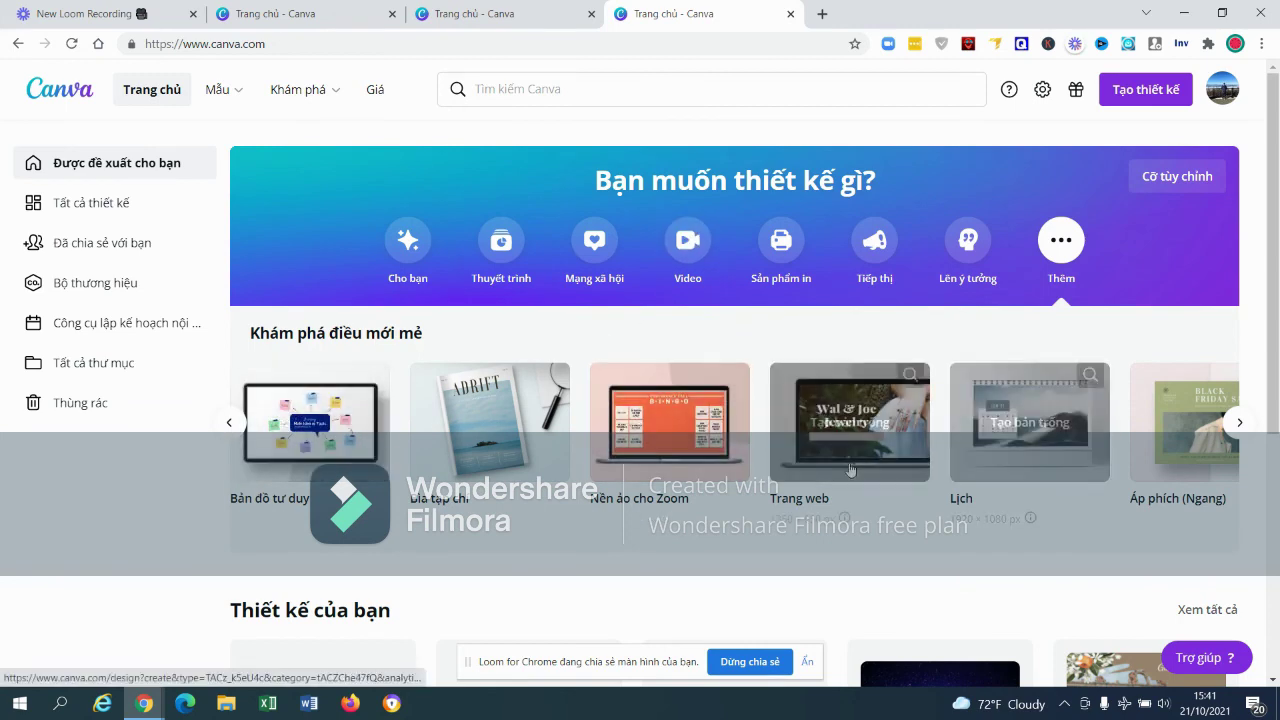
mouse_move(849, 422)
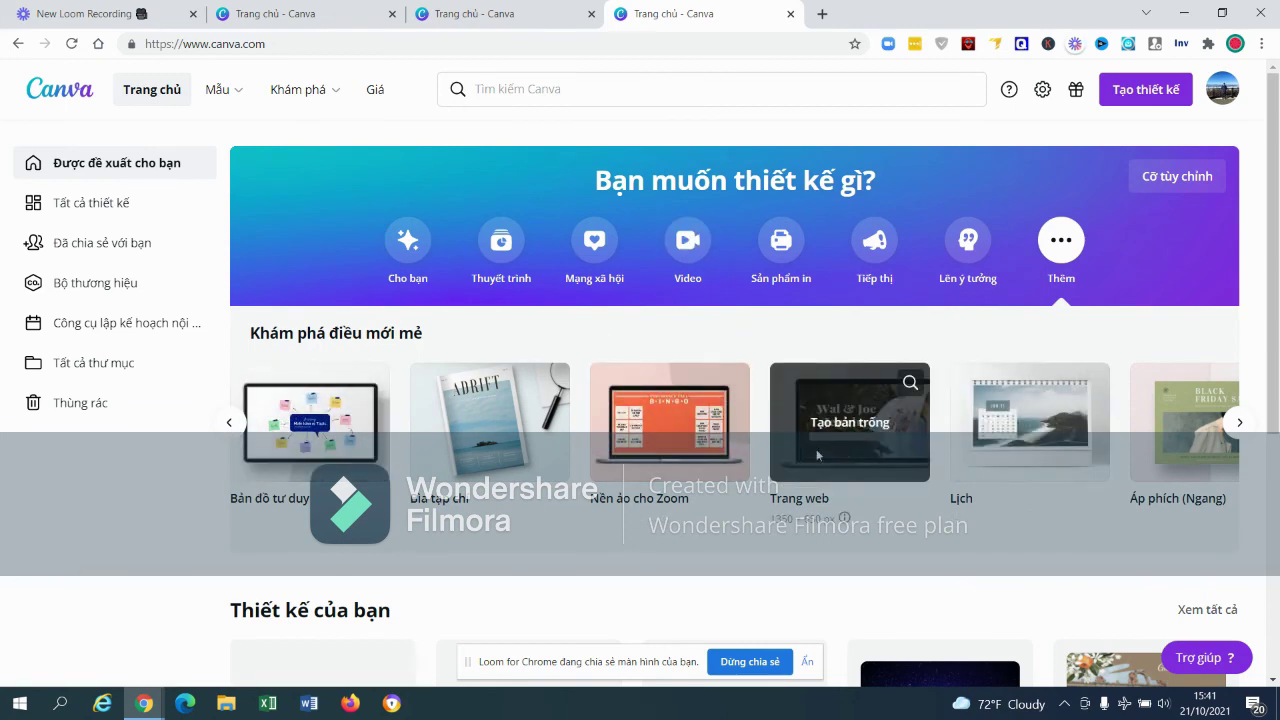
click(815, 455)
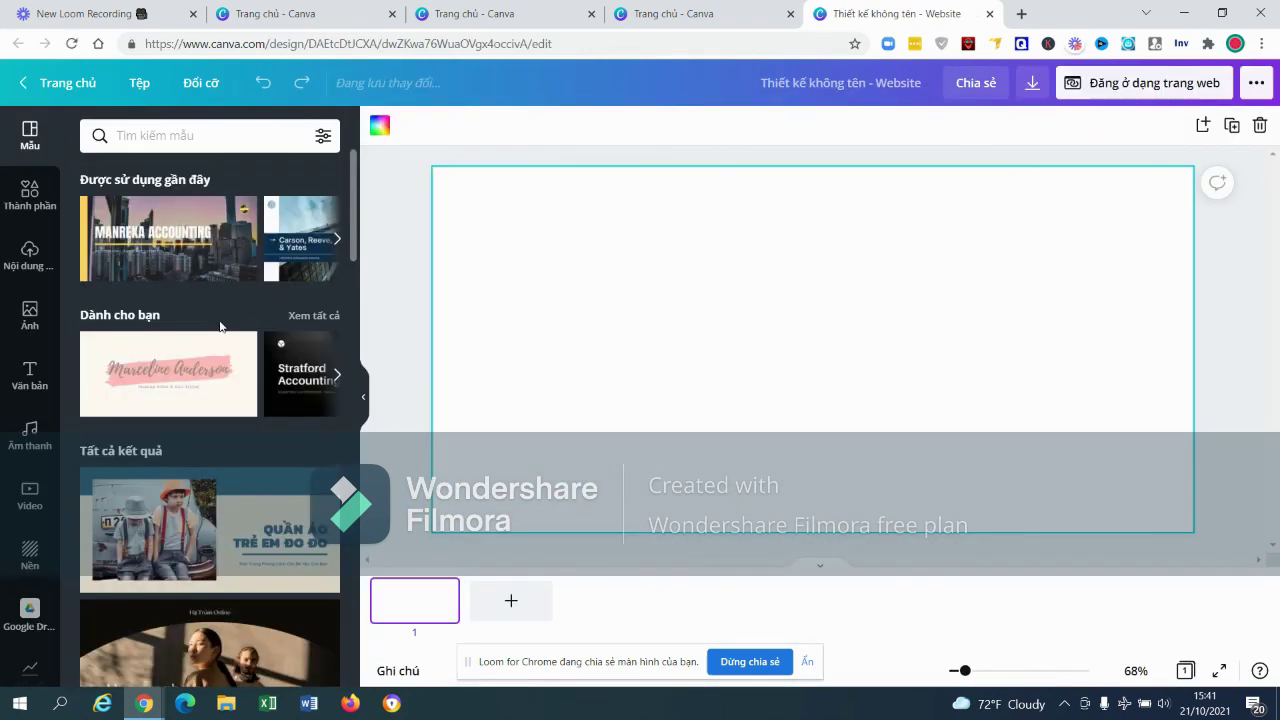
scroll(220, 333, down, 3)
scroll(222, 334, down, 2)
scroll(222, 334, down, 2)
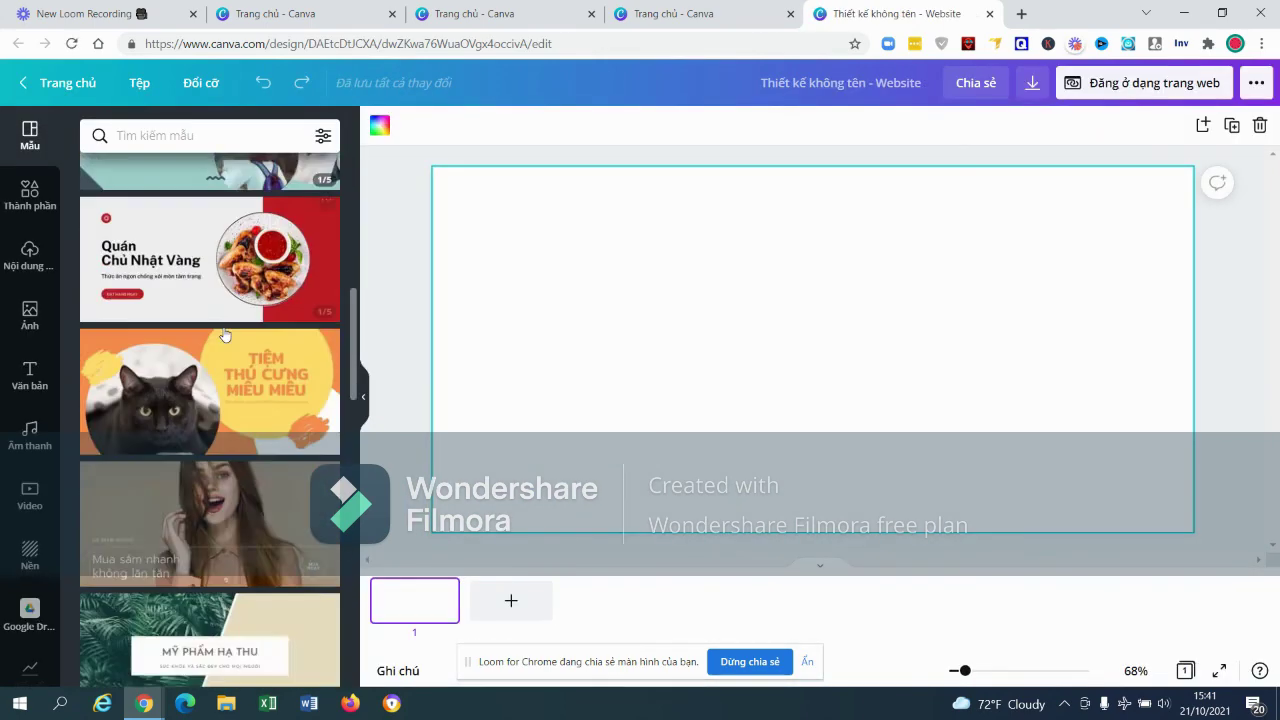
scroll(224, 335, down, 2)
scroll(224, 335, down, 3)
scroll(224, 333, down, 2)
scroll(224, 331, up, 4)
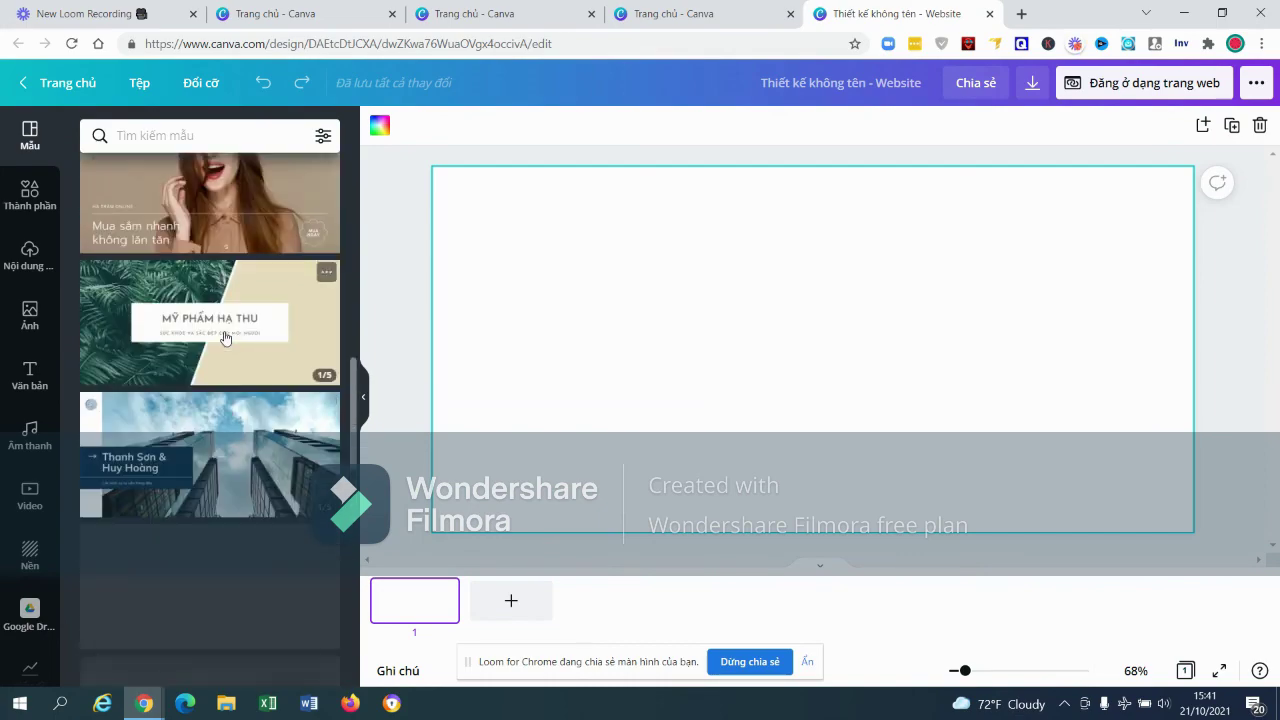
scroll(224, 336, up, 5)
scroll(226, 336, up, 5)
scroll(228, 336, down, 5)
scroll(240, 345, down, 3)
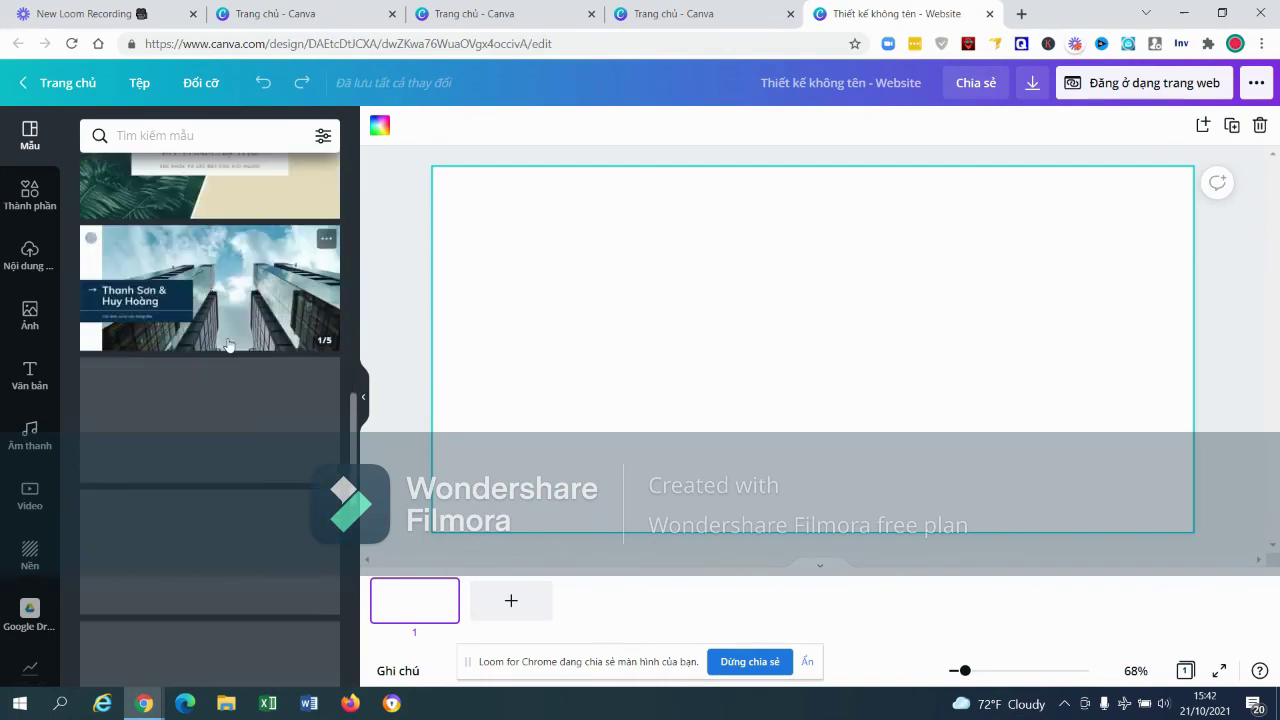
scroll(251, 356, down, 2)
scroll(252, 358, up, 5)
scroll(255, 363, up, 4)
scroll(256, 365, up, 2)
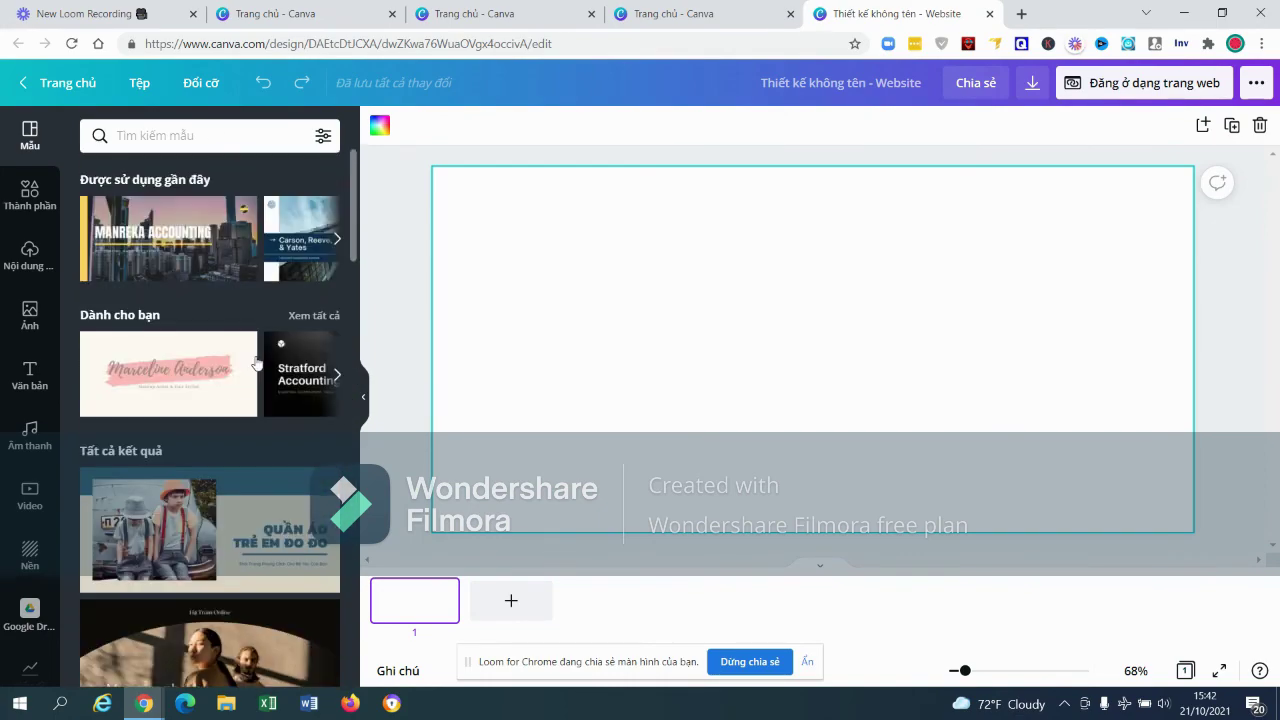
scroll(255, 366, down, 5)
scroll(240, 380, down, 5)
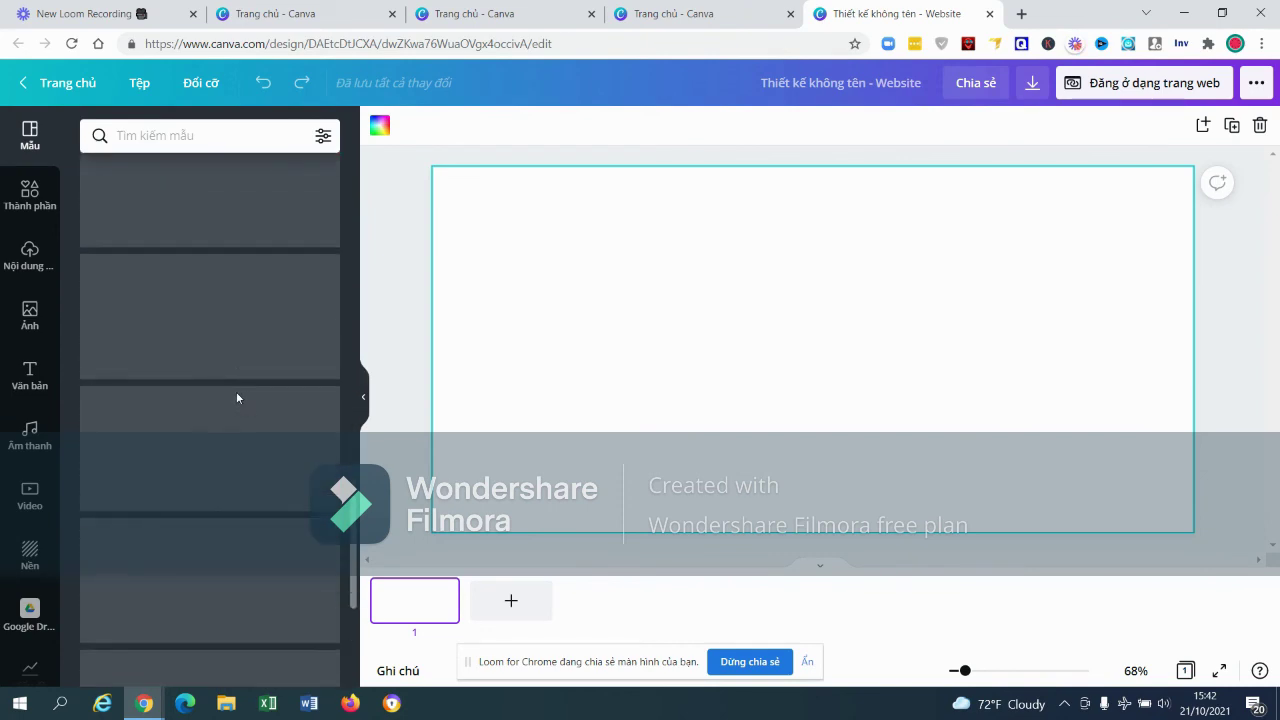
scroll(238, 394, down, 3)
scroll(242, 398, up, 5)
scroll(243, 400, up, 5)
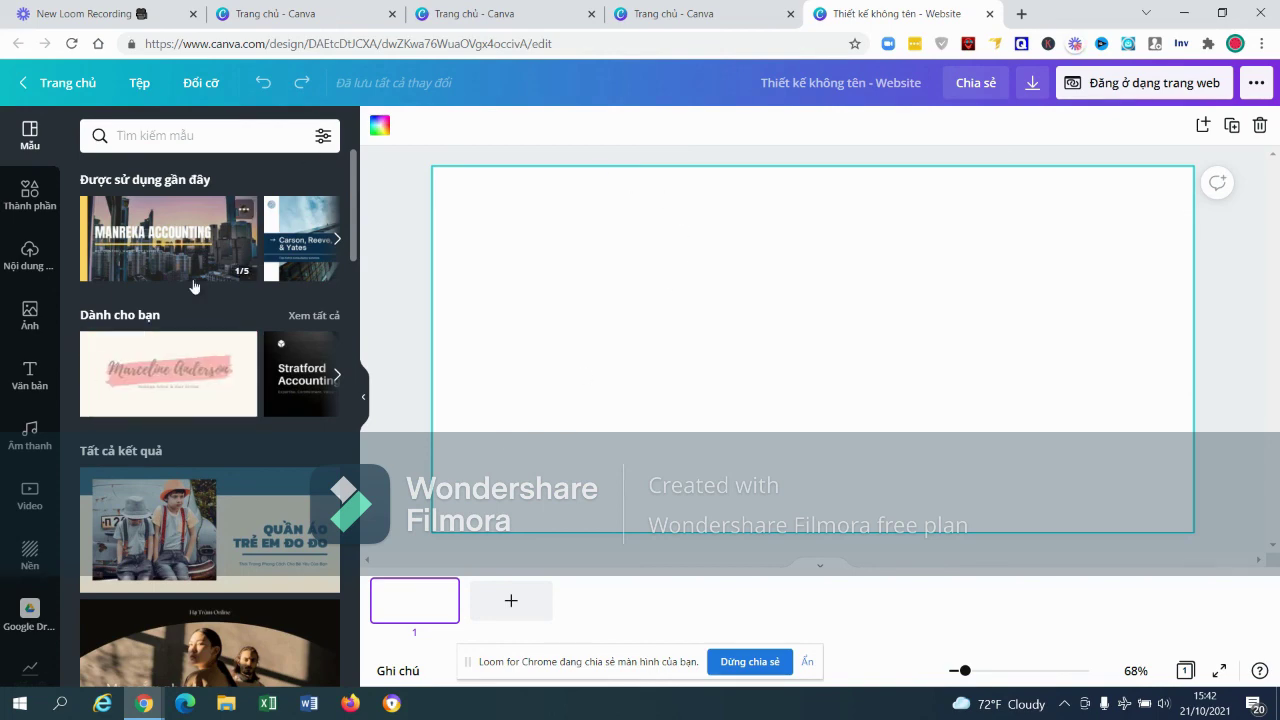
scroll(212, 300, down, 2)
scroll(212, 300, down, 3)
scroll(212, 335, down, 3)
scroll(212, 335, down, 3)
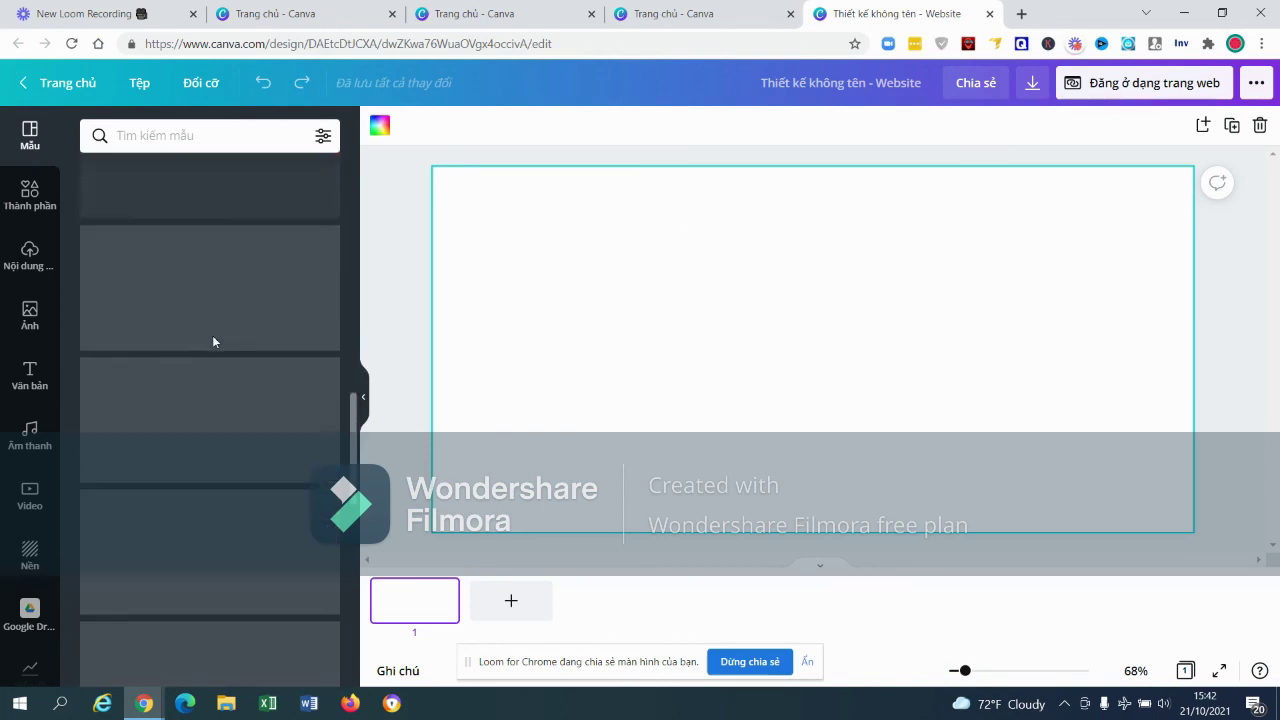
scroll(215, 354, up, 6)
scroll(215, 354, up, 3)
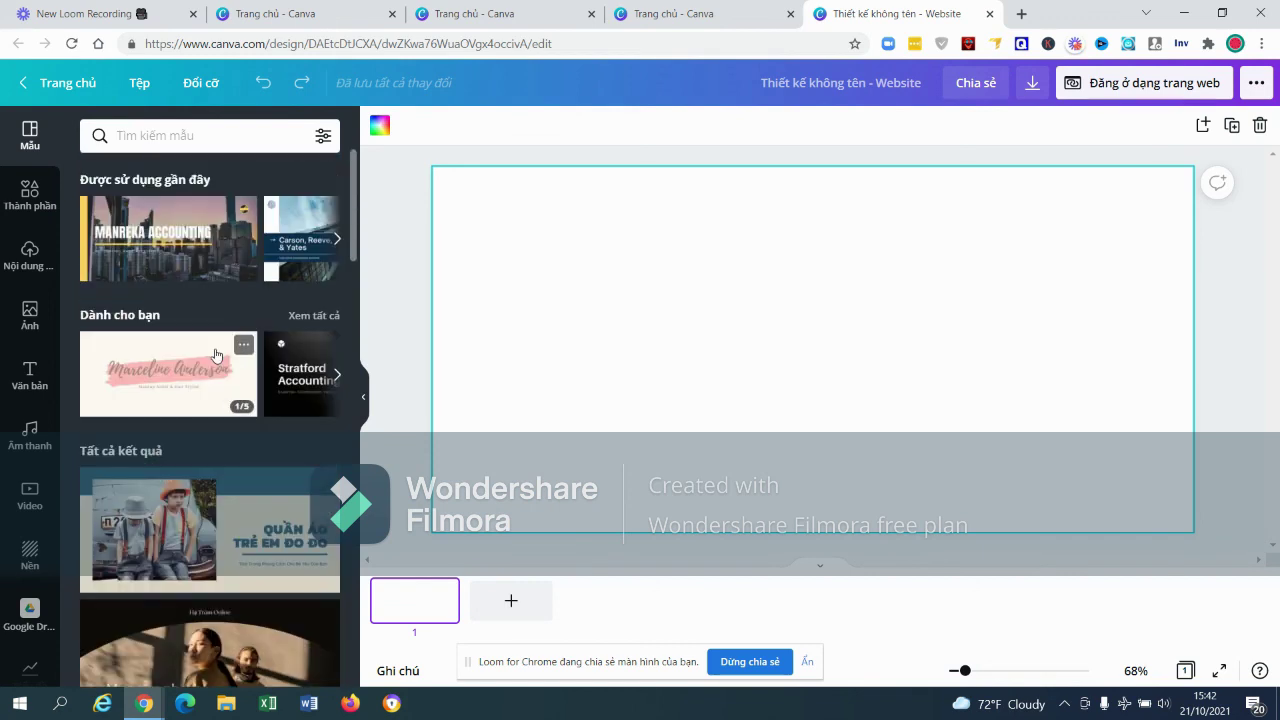